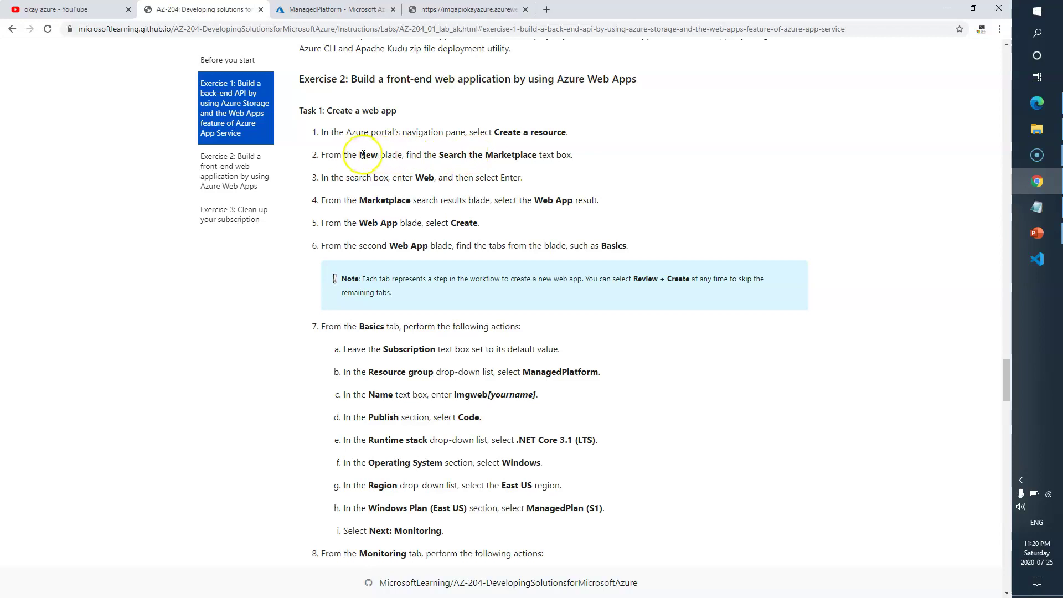
- Search the Azure portal for "web app" and start creating a new Web App from the Marketplace results
drag(442, 157, 521, 157)
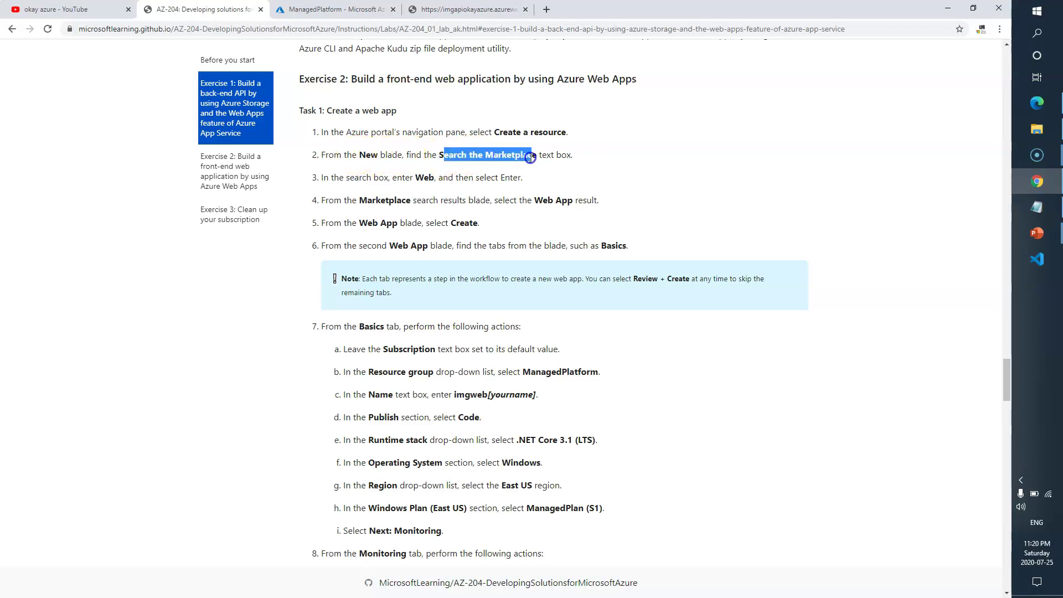
click(427, 172)
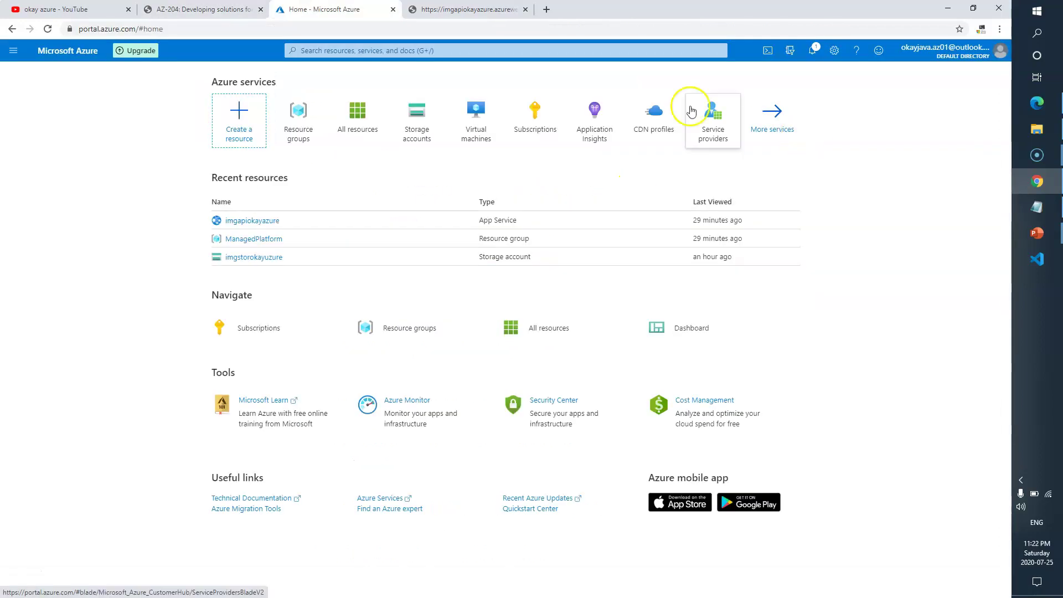
click(551, 53)
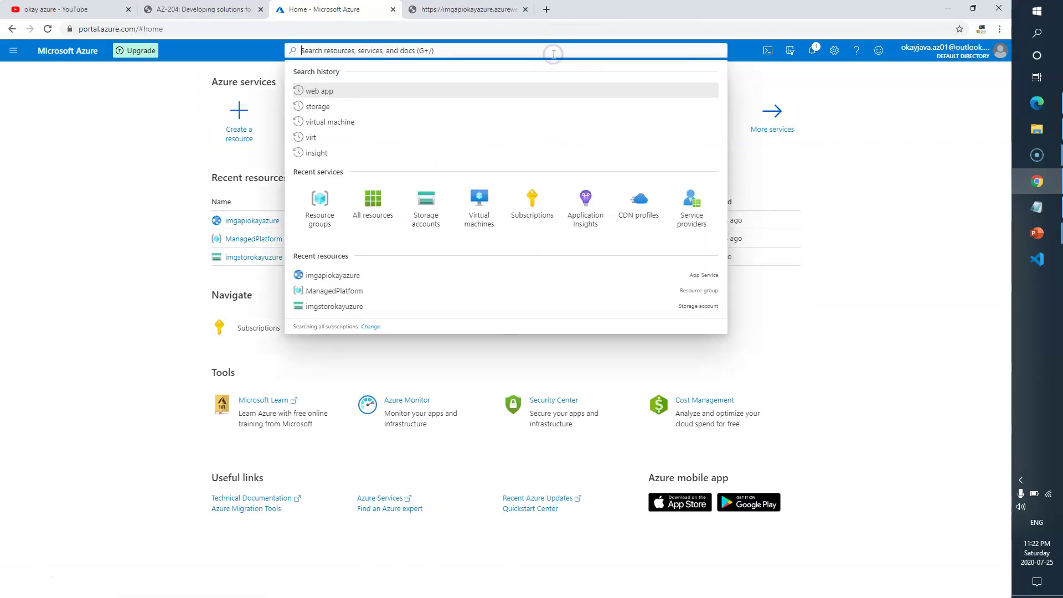
text(web app)
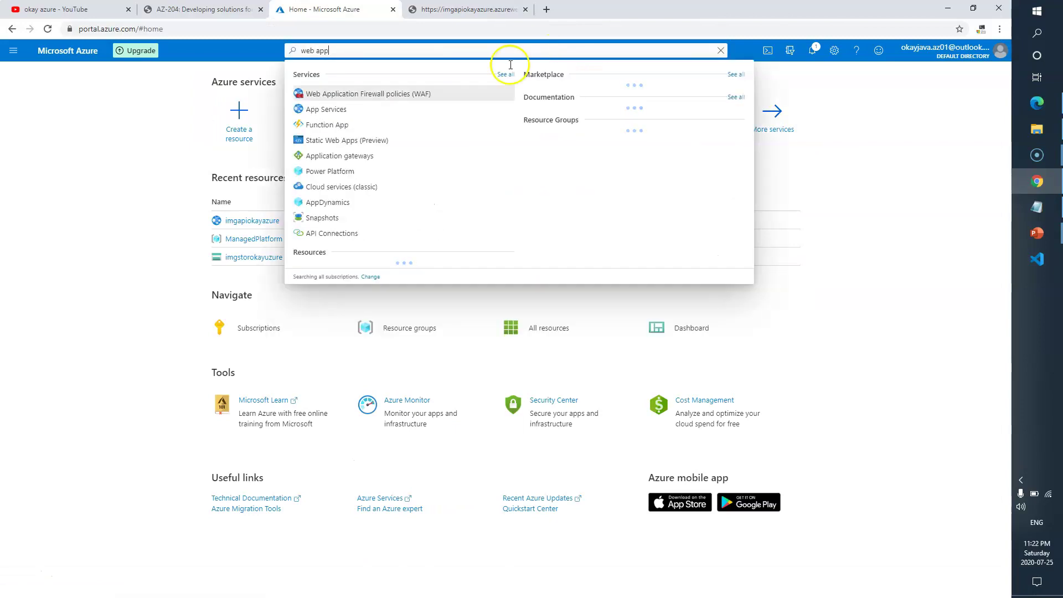
click(556, 96)
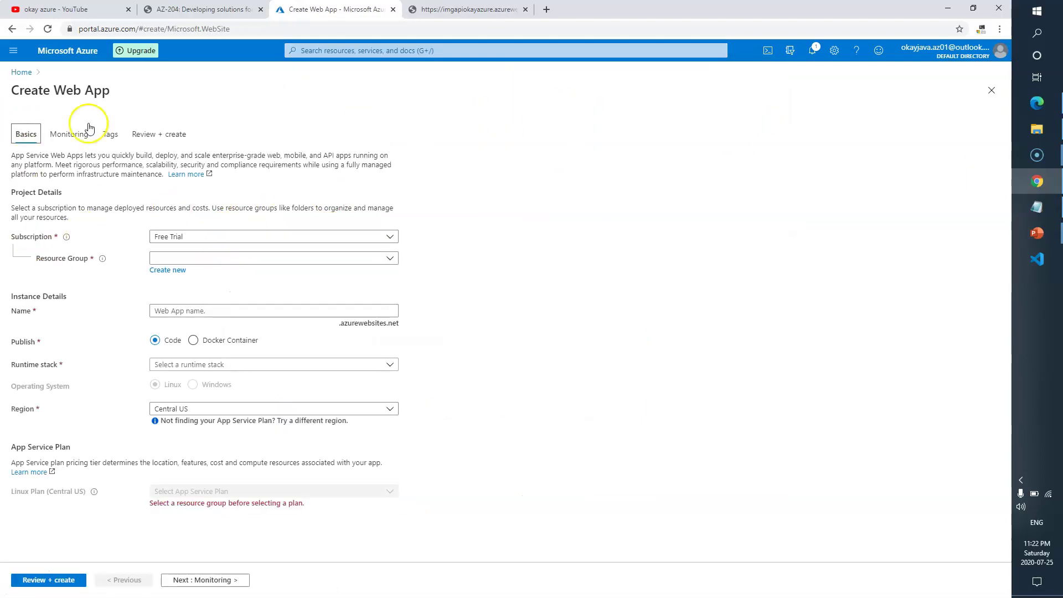
- Following the lab's Basics instructions, assign the web app to the ManagedPlatform resource group and name it imgwebokayazure
click(198, 6)
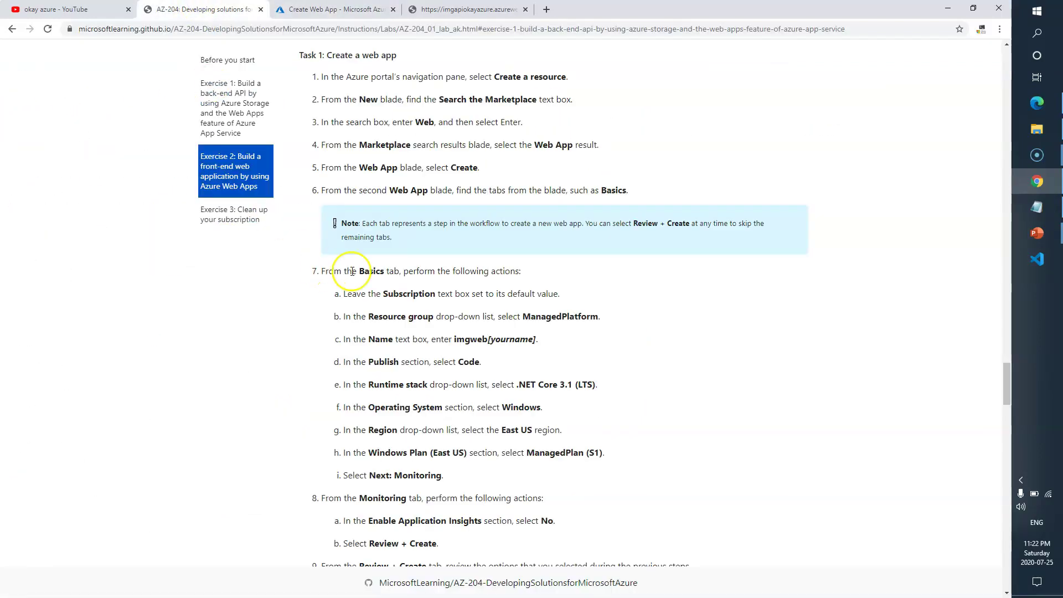
drag(388, 188, 629, 197)
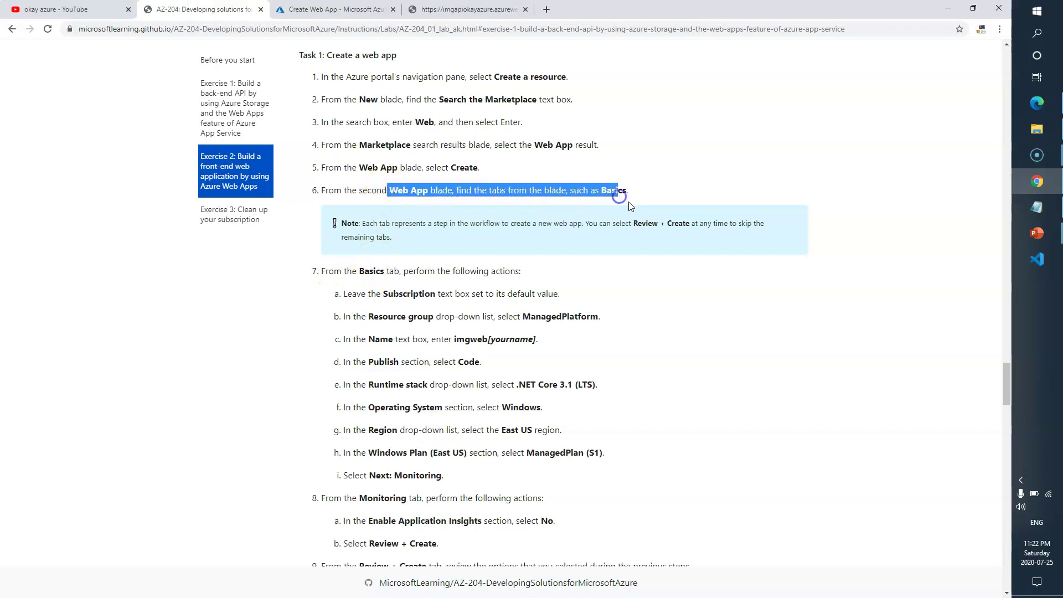
click(620, 197)
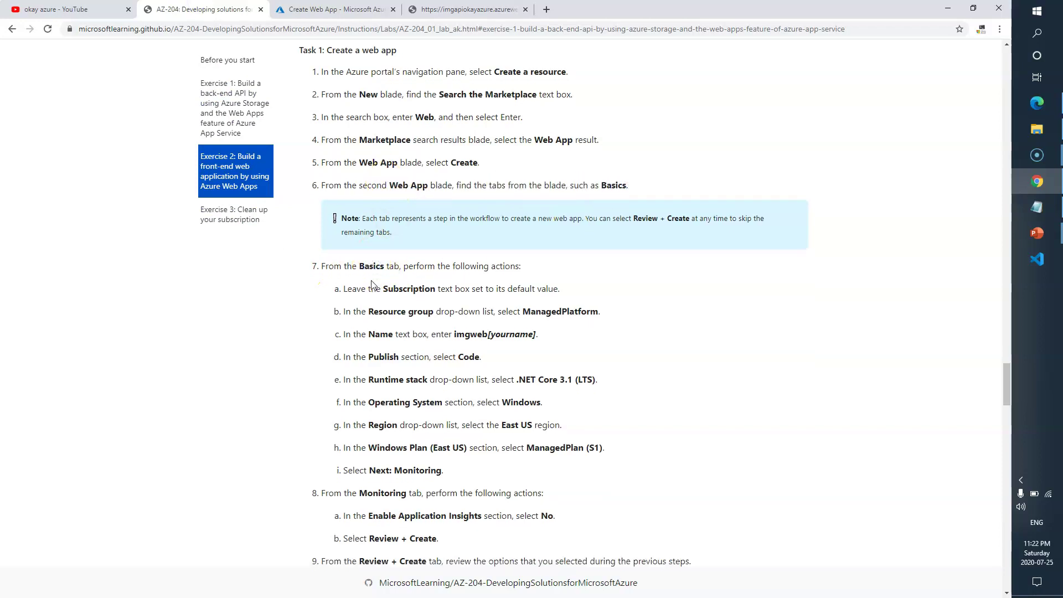
scroll(342, 253, down, 1)
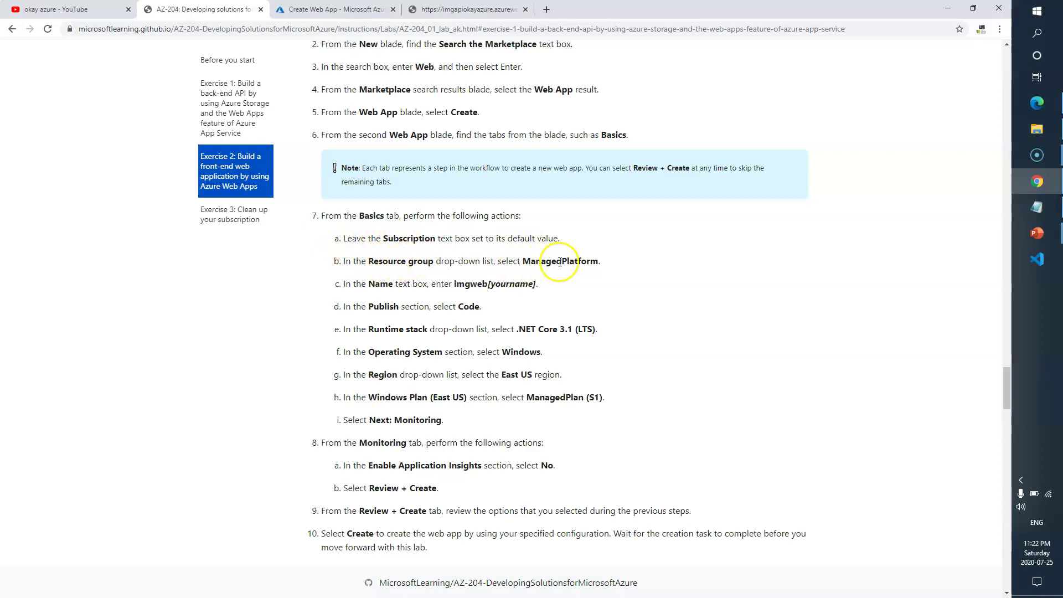
scroll(563, 261, down, 1)
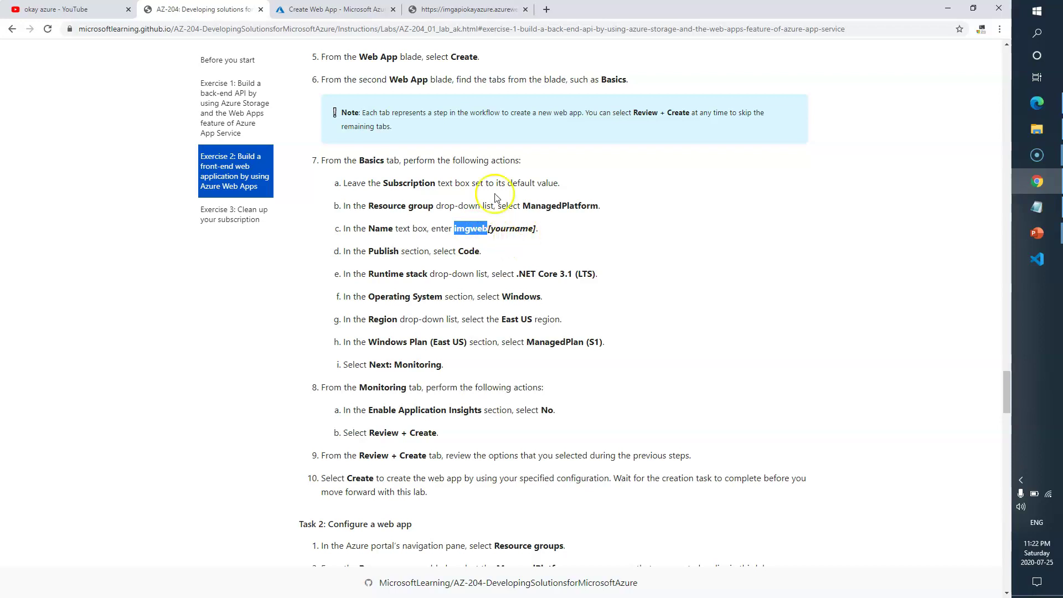
click(339, 9)
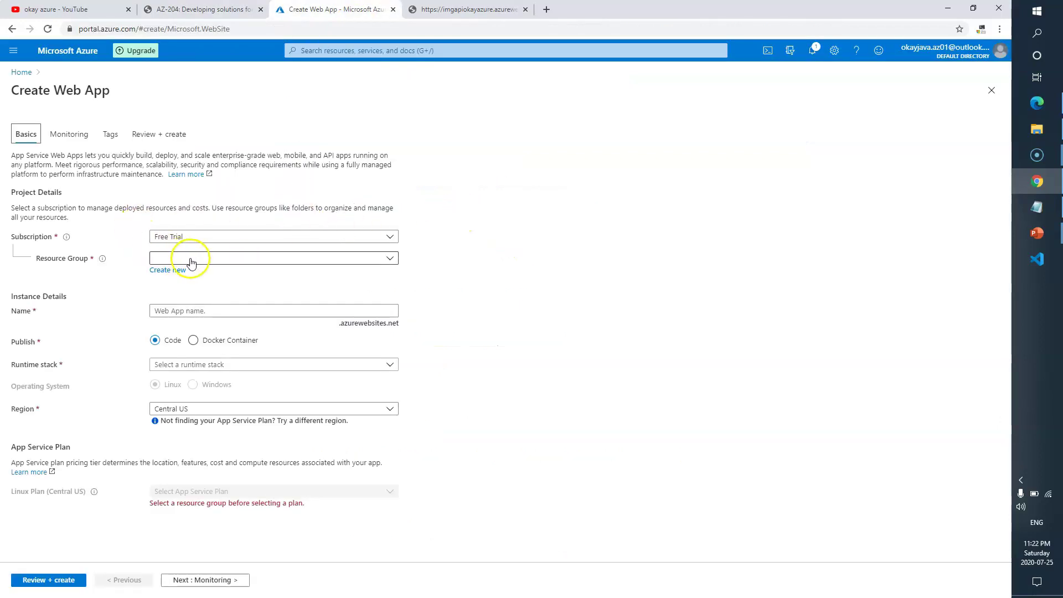
click(389, 258)
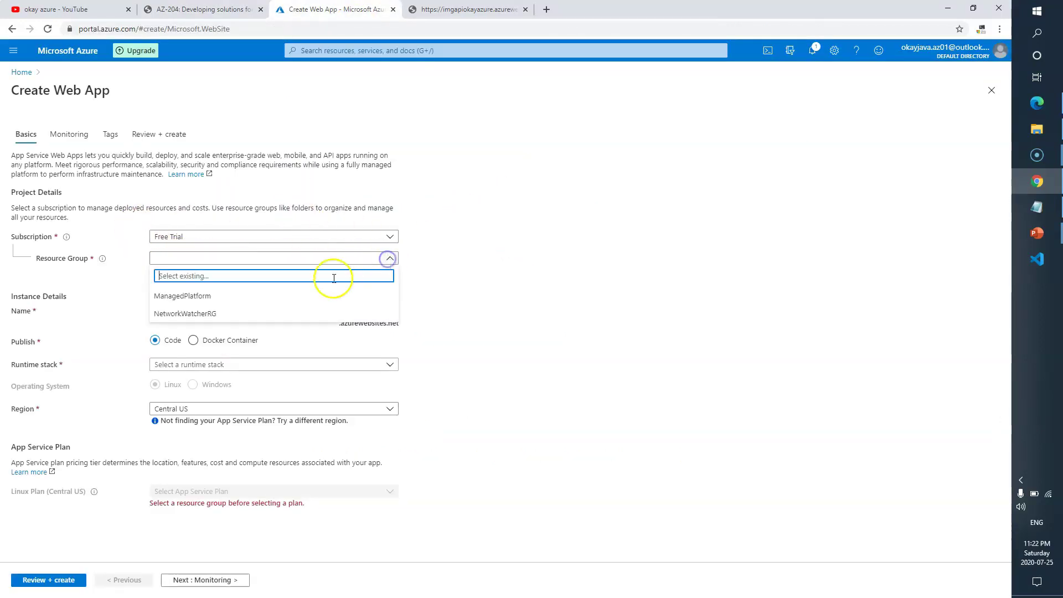
click(249, 297)
click(211, 313)
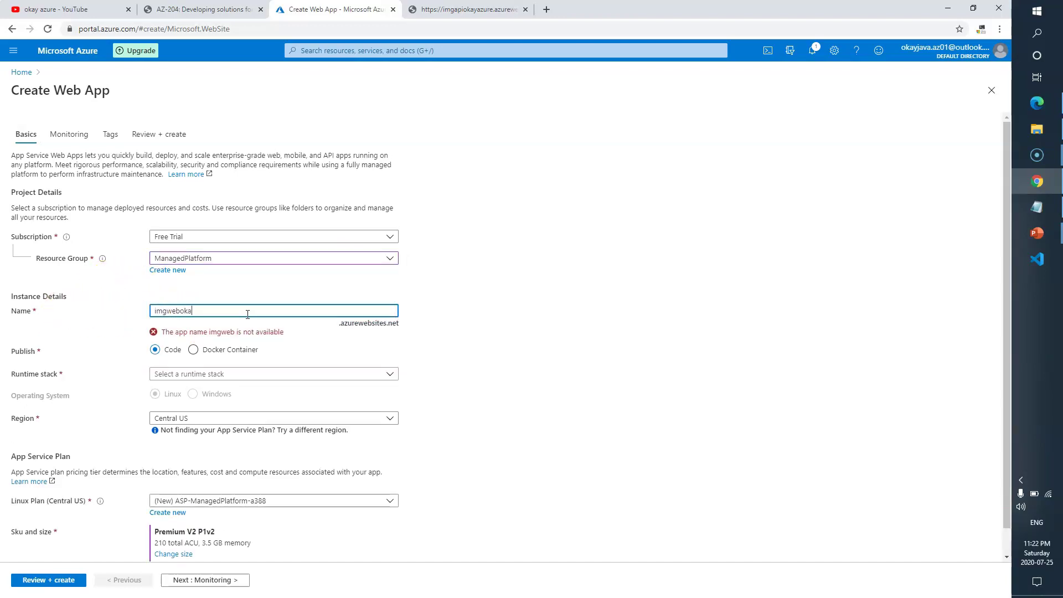
click(532, 317)
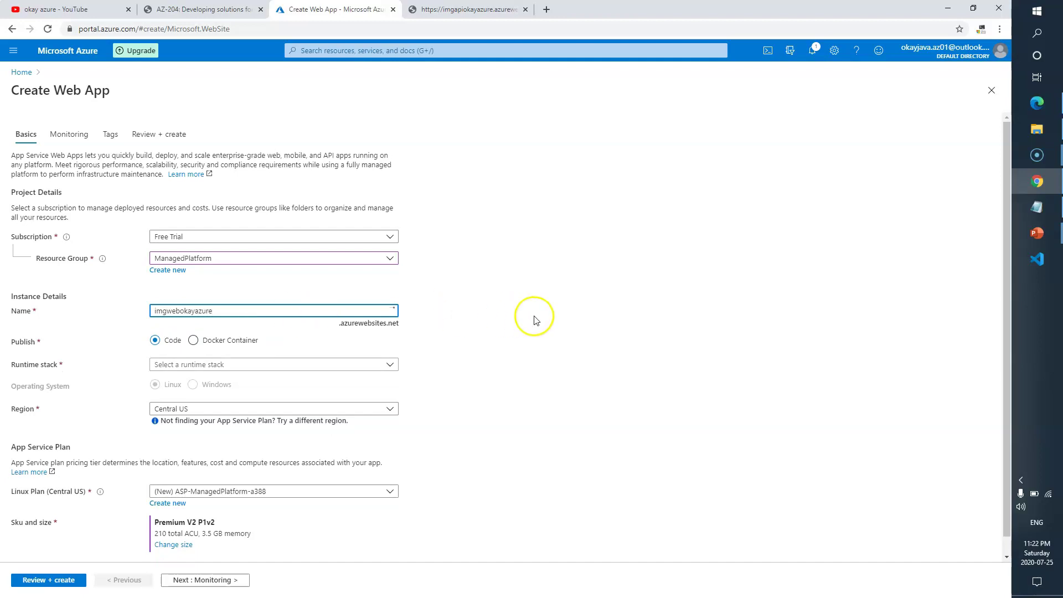
click(137, 360)
- Check the lab's remaining Basics settings and set the web app's runtime stack to .NET Core 3.1 (LTS)
click(183, 9)
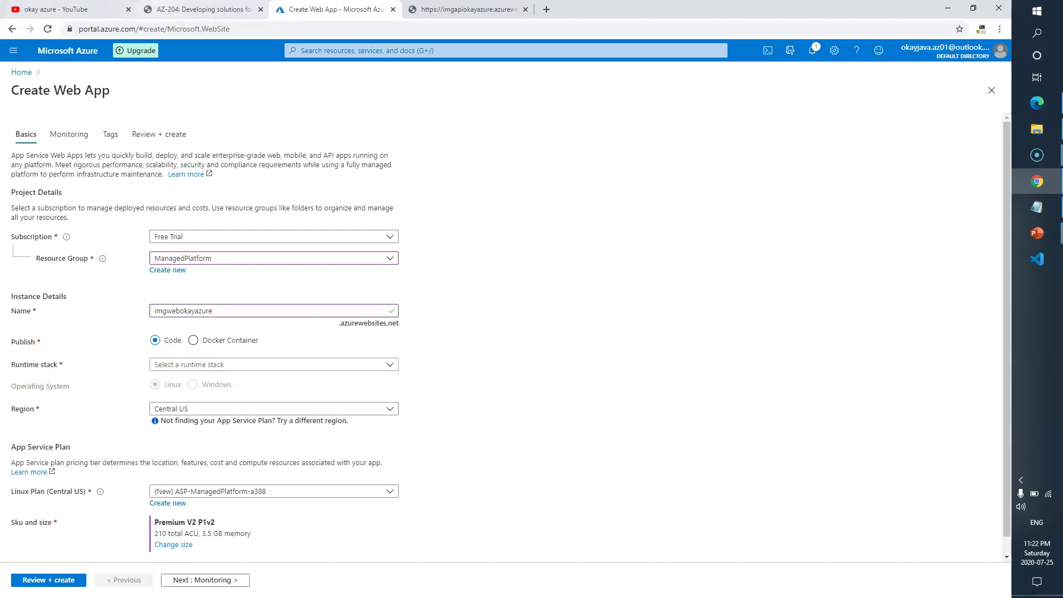
scroll(699, 307, down, 1)
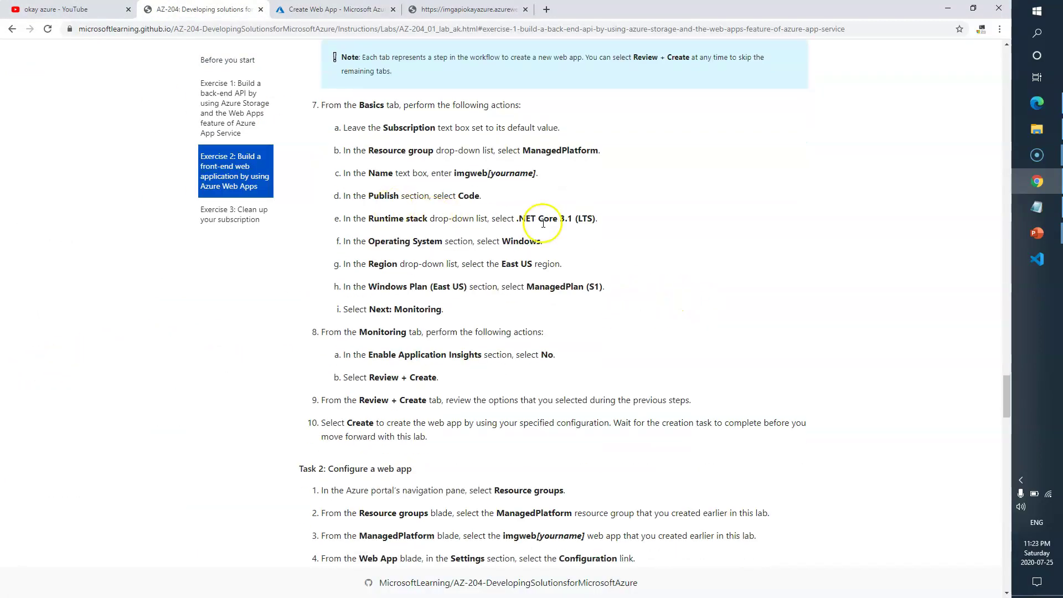
drag(511, 220, 592, 220)
click(518, 241)
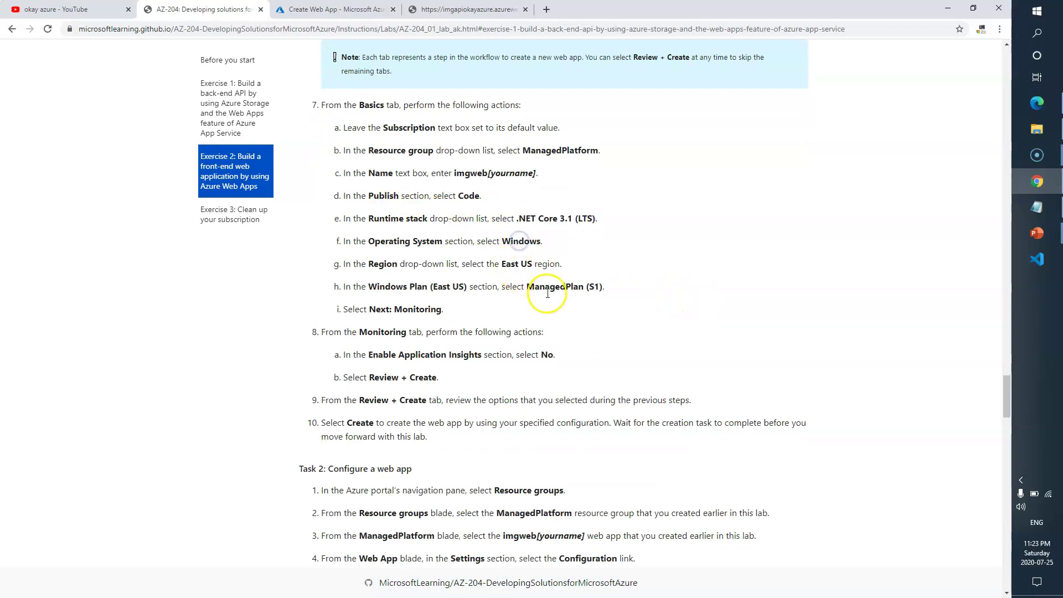
double_click(555, 287)
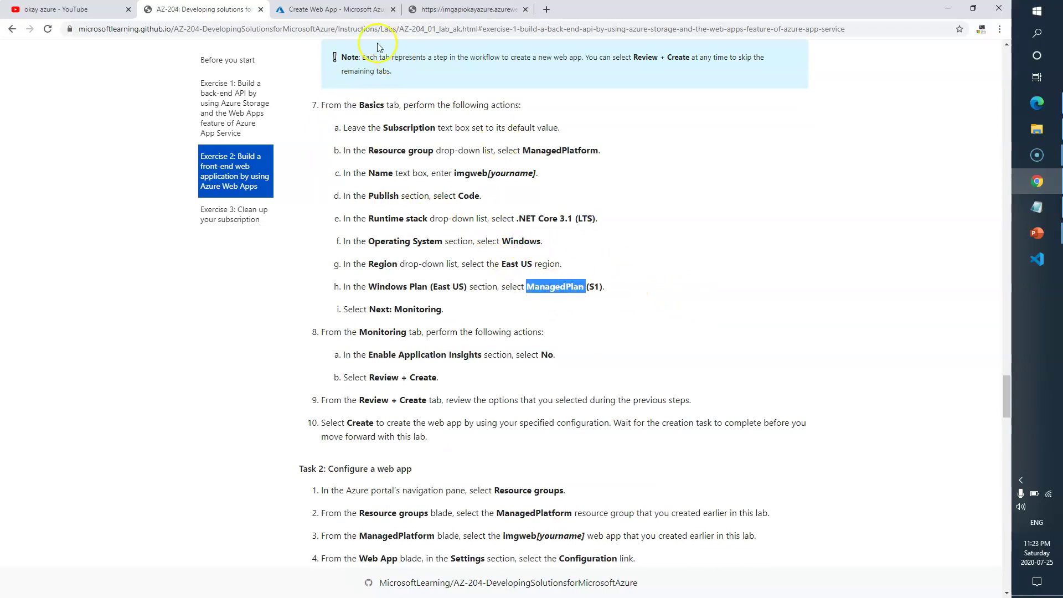
click(327, 10)
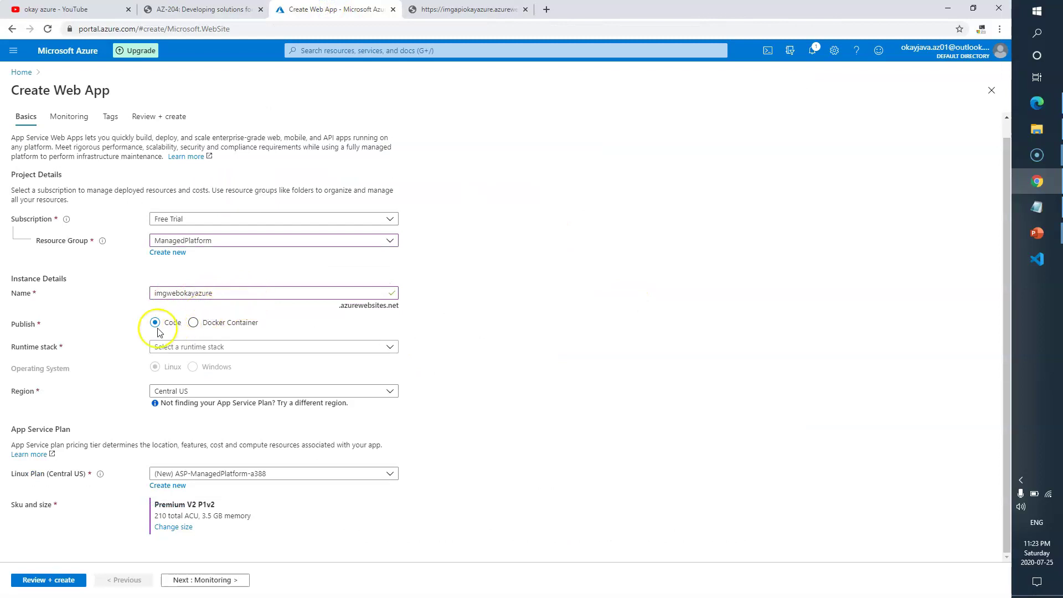
click(237, 347)
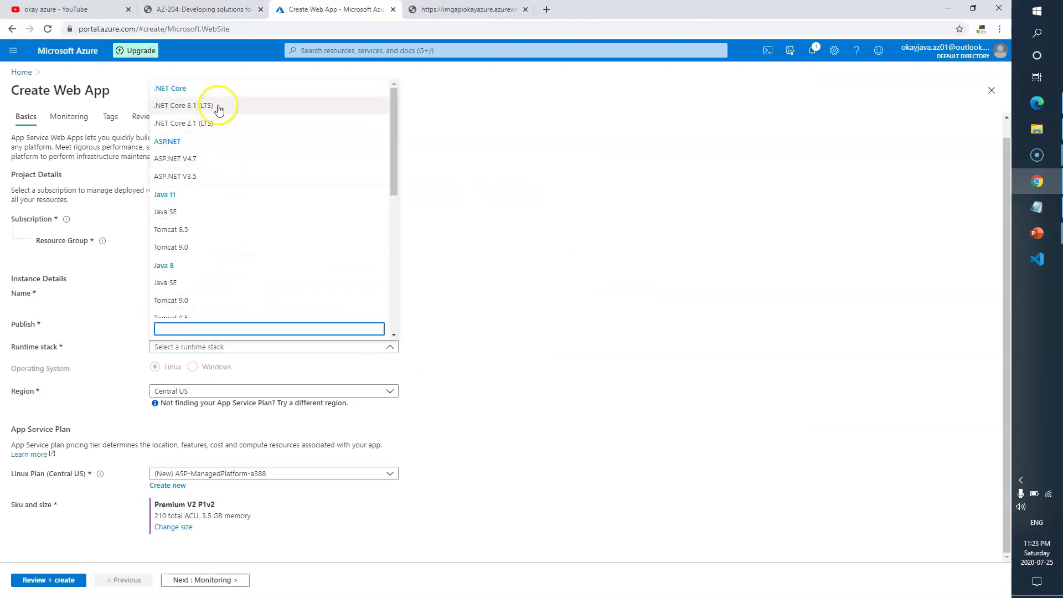
click(221, 107)
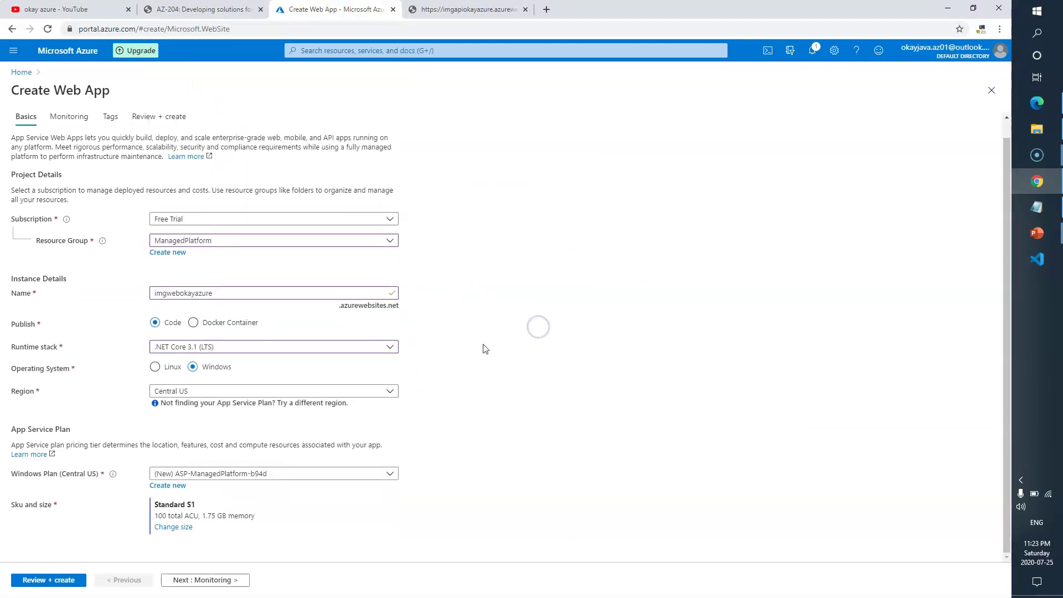
- Set the web app's region to East US and its Windows plan to ManagedPlan (S1)
click(224, 390)
click(209, 266)
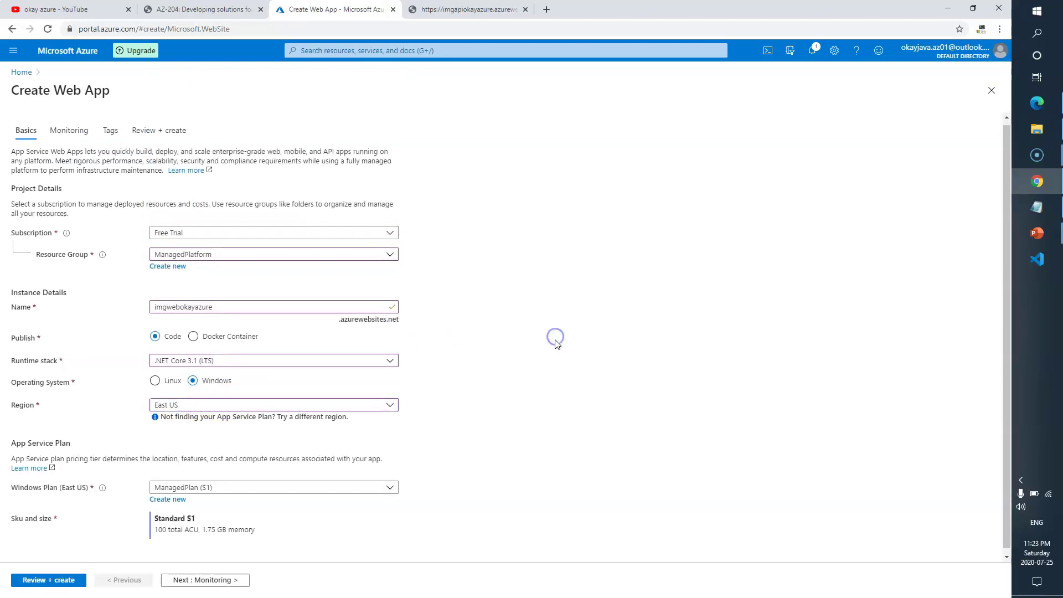
click(272, 482)
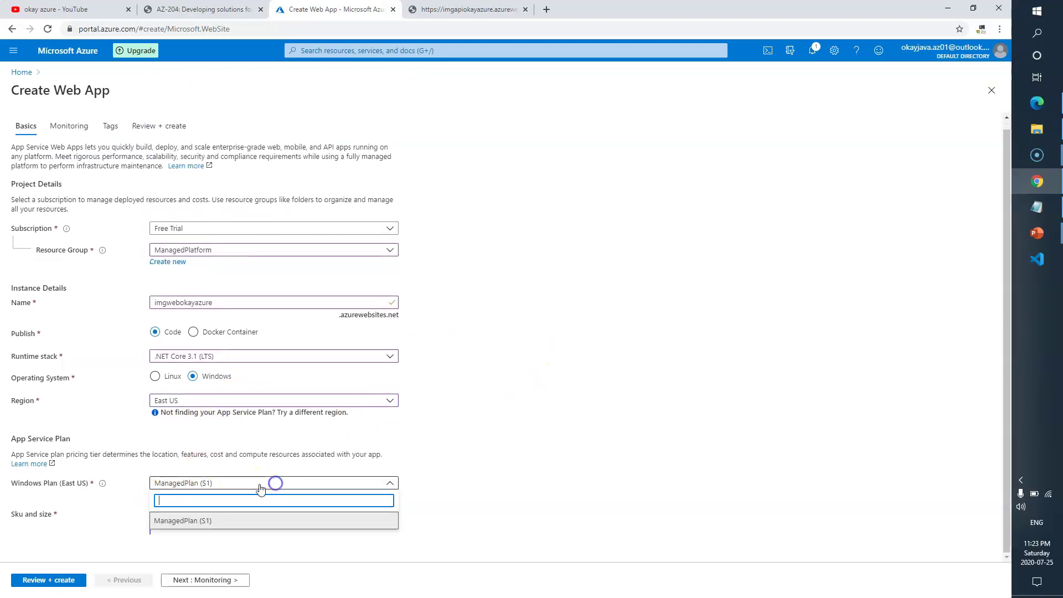
click(204, 517)
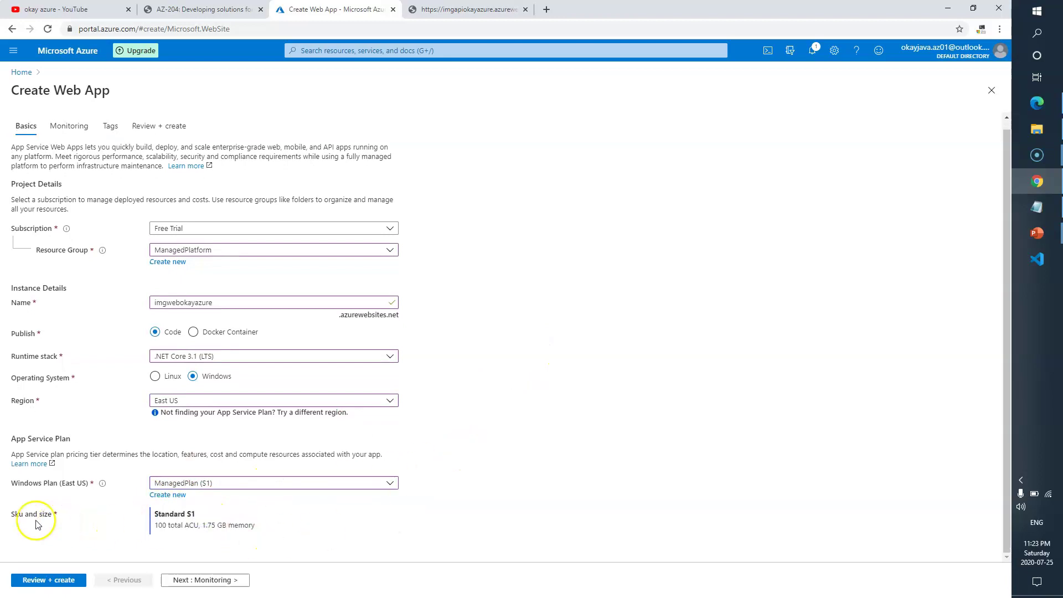
- Proceed to the web app's monitoring settings and set Enable Application Insights to No, as the lab instructs
click(159, 10)
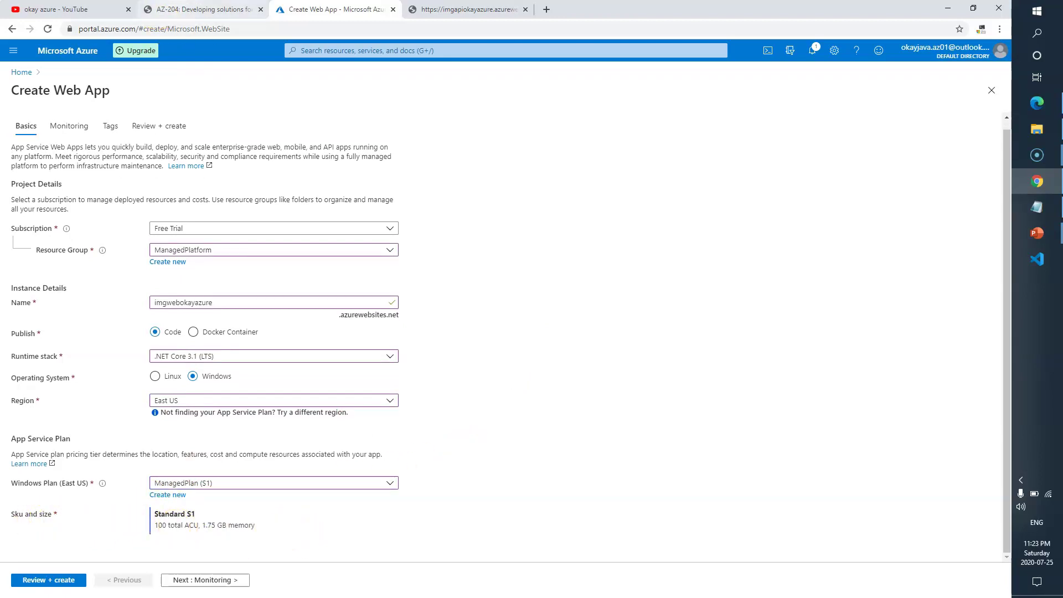
click(641, 279)
drag(447, 313, 361, 310)
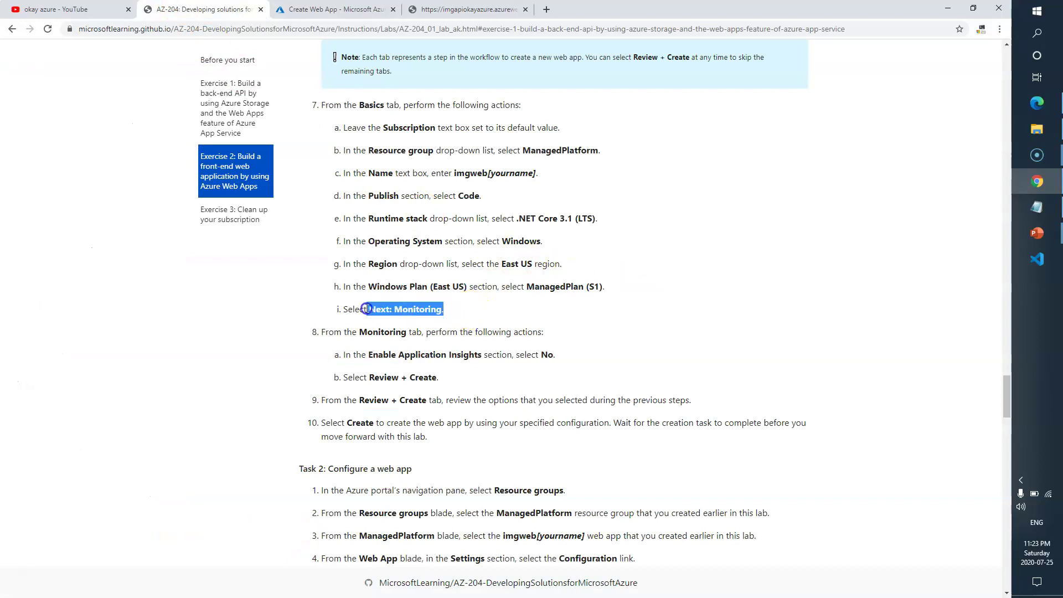
click(330, 10)
click(215, 576)
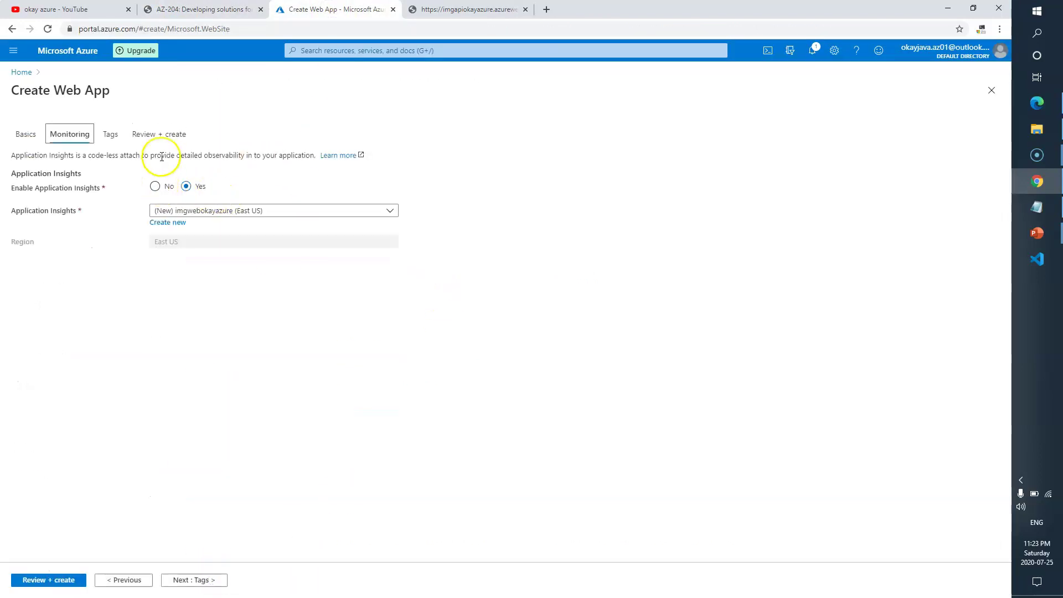
click(217, 17)
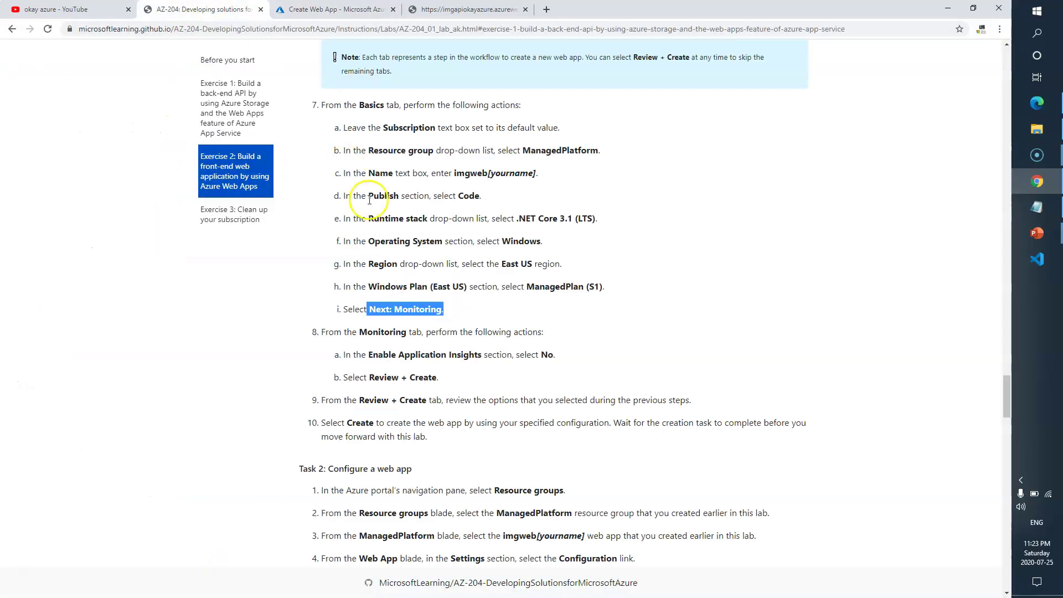
click(495, 324)
drag(371, 354, 478, 355)
click(546, 355)
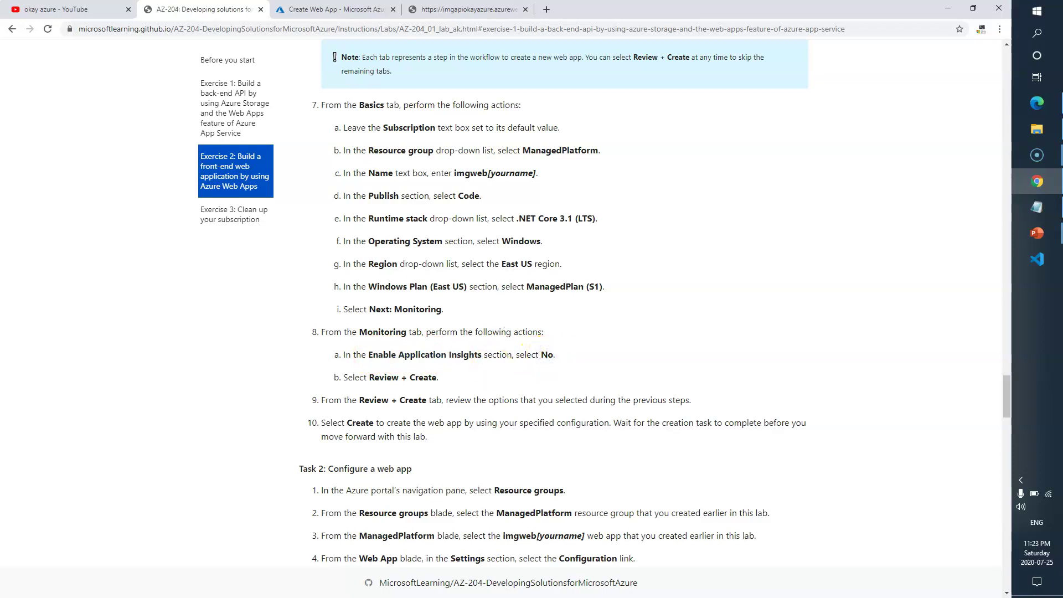
click(335, 9)
click(155, 186)
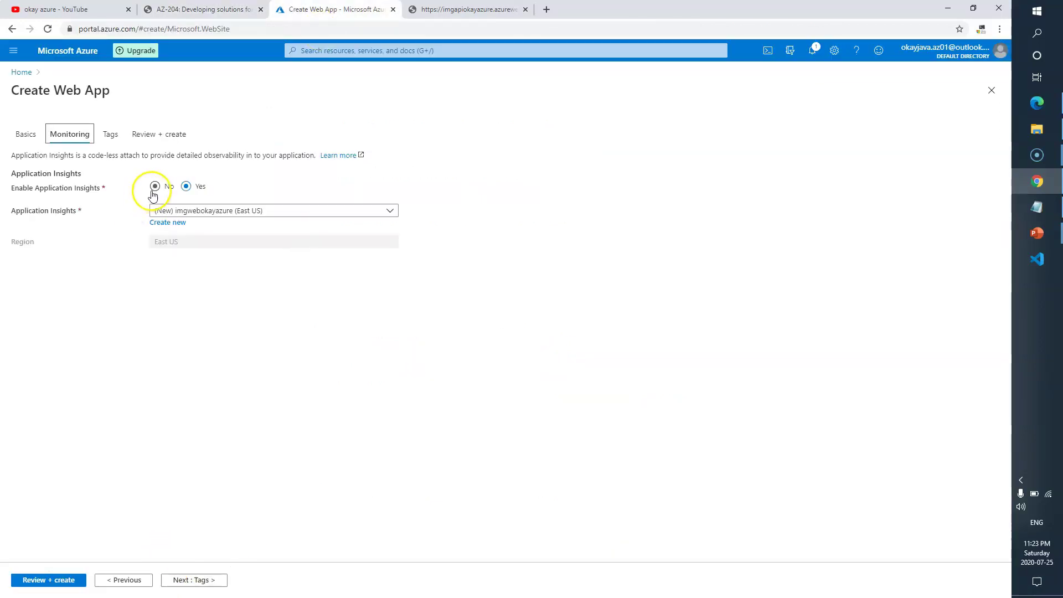
- Skip the tags, proceed to the configuration summary and create the web app
click(194, 587)
click(194, 580)
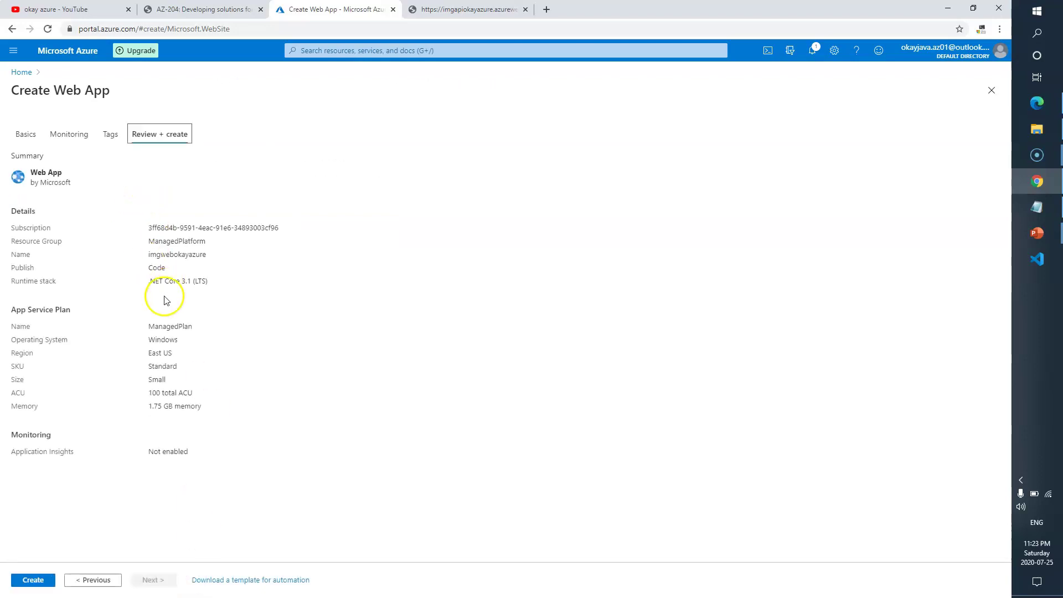
click(47, 581)
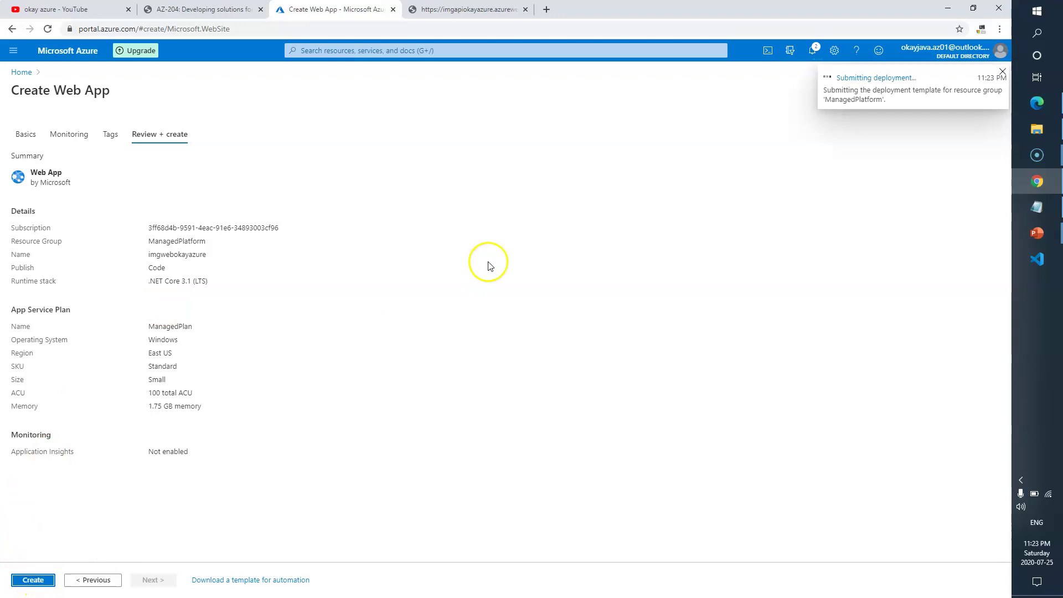
- Read the lab instructions on waiting for the web app's creation and on Task 2, configuring a web app
key(ctrl+Page_Up)
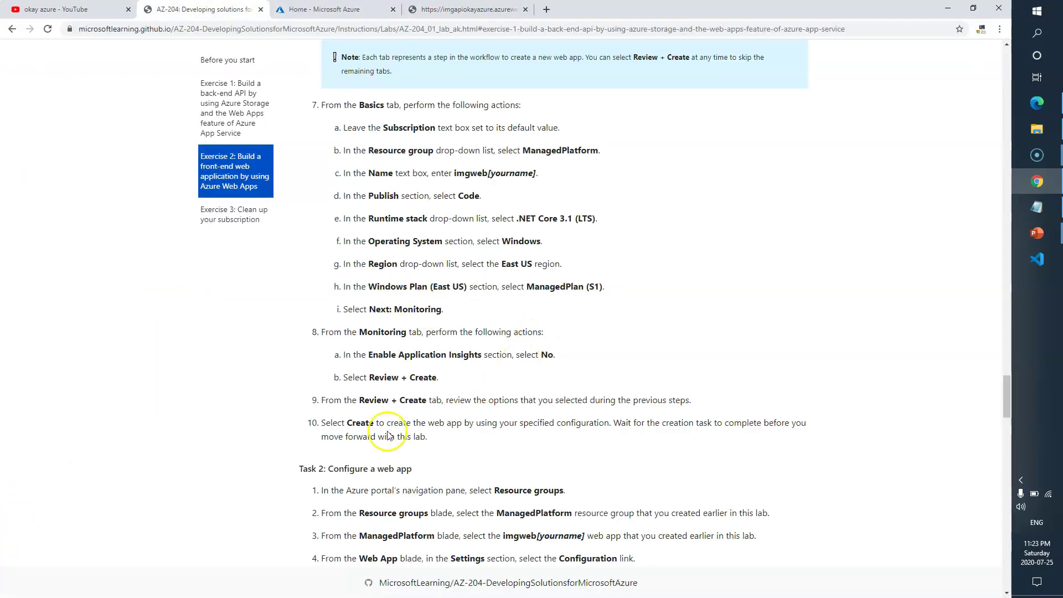
drag(346, 426, 421, 425)
scroll(422, 425, down, 4)
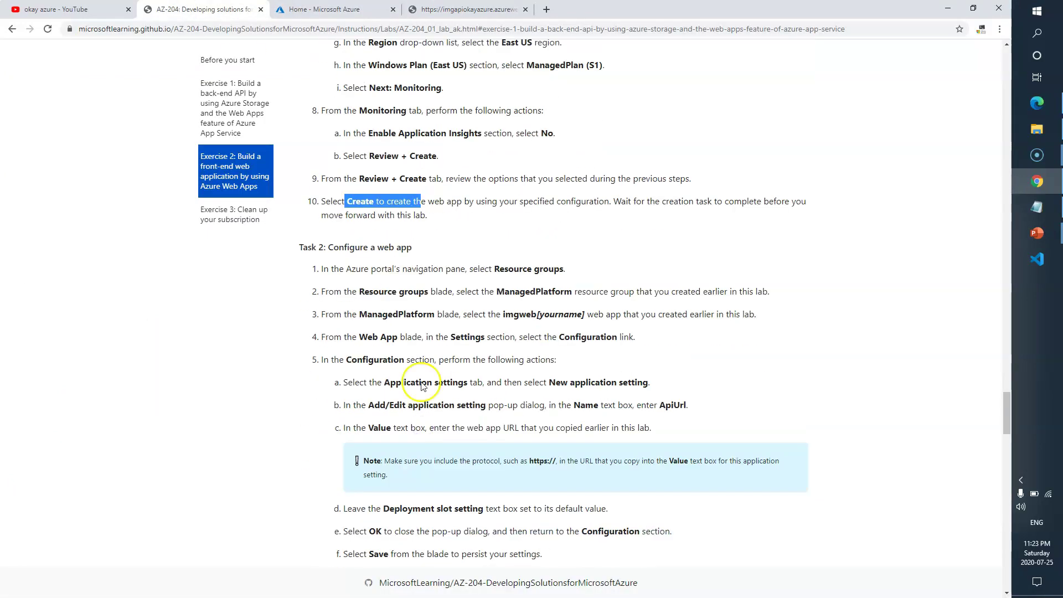
click(345, 244)
drag(345, 244, 417, 247)
click(481, 247)
drag(391, 202, 622, 211)
click(671, 201)
drag(775, 202, 671, 202)
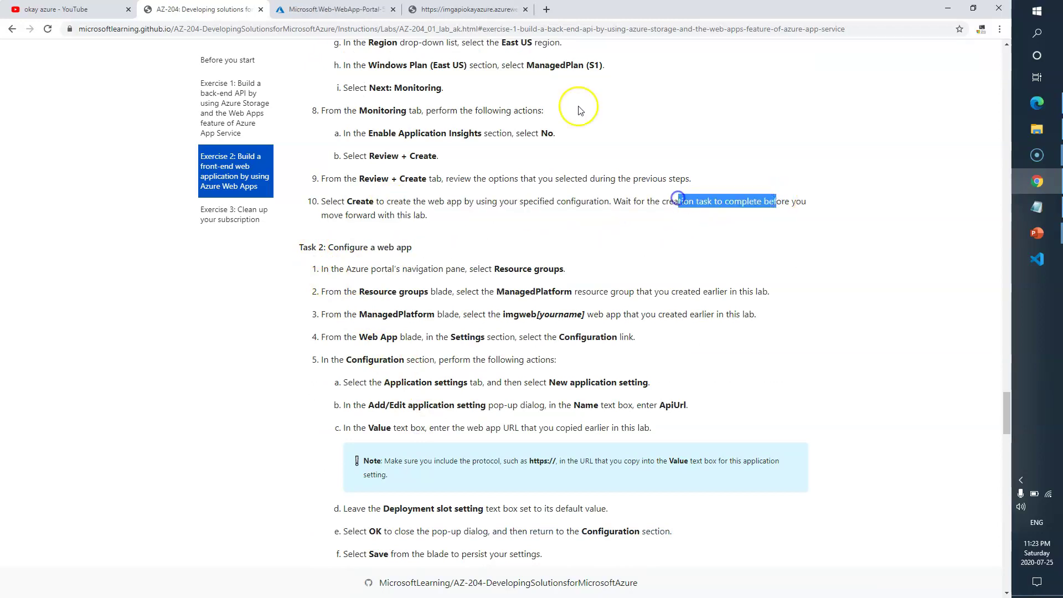
- Close the web app's deployment overview in the portal and read the lab's Task 2 directions for reaching the web app's Configuration settings
click(335, 10)
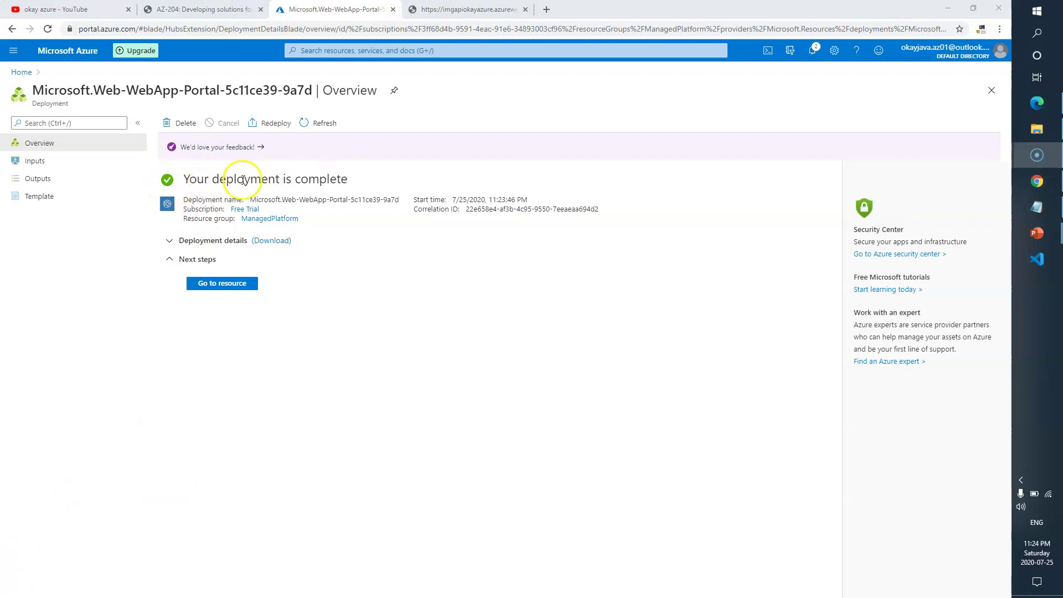
click(990, 90)
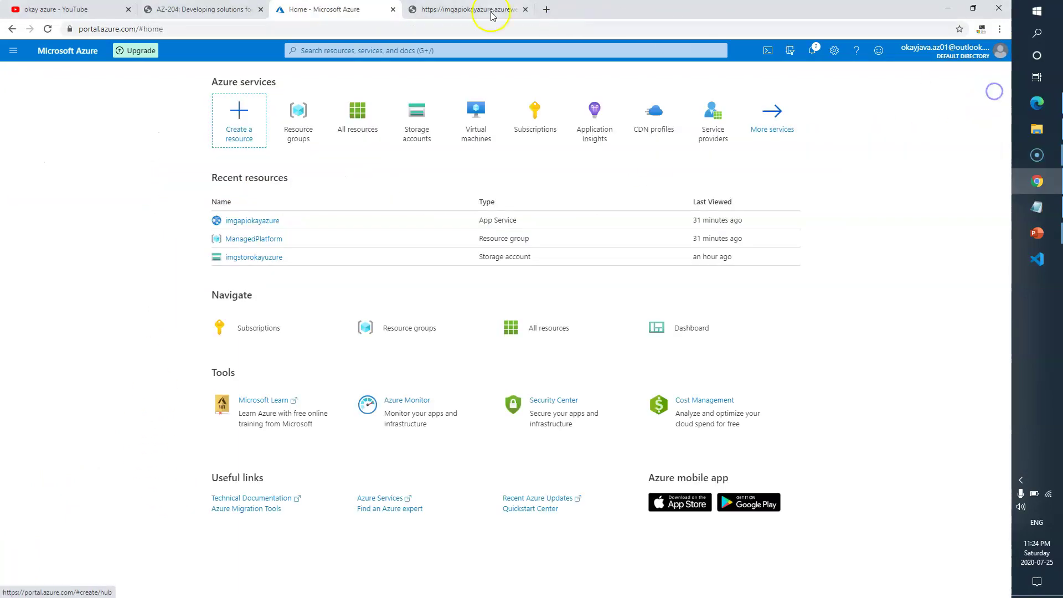
click(204, 9)
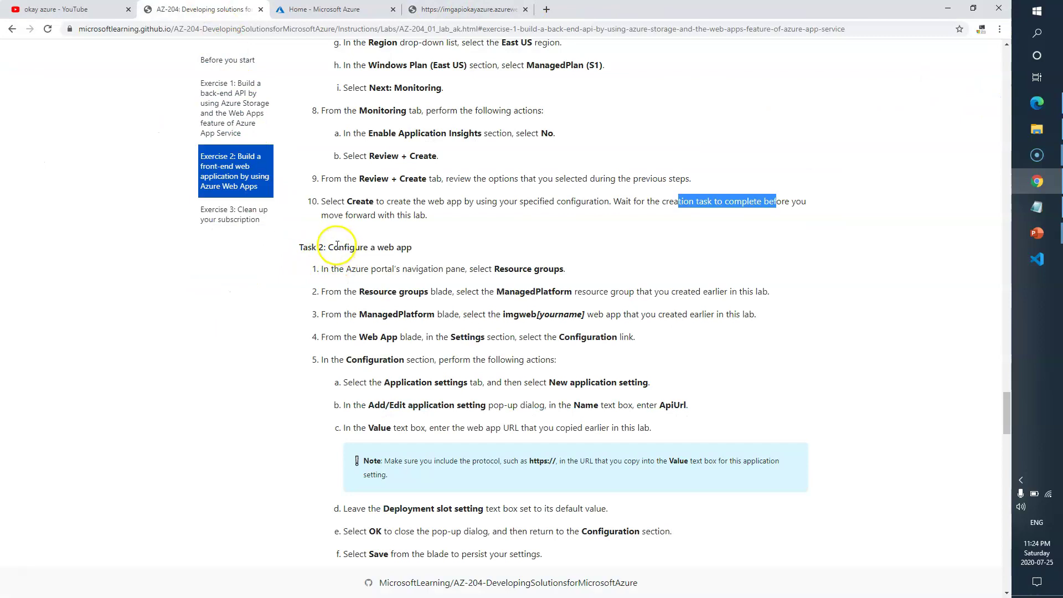
drag(337, 245, 383, 243)
click(449, 249)
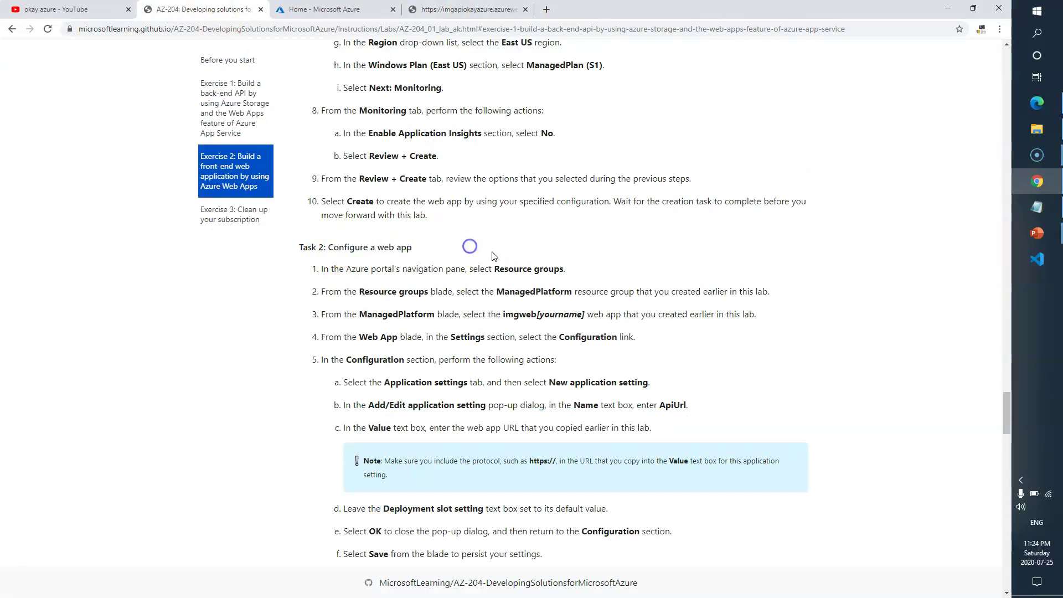
drag(505, 291, 542, 289)
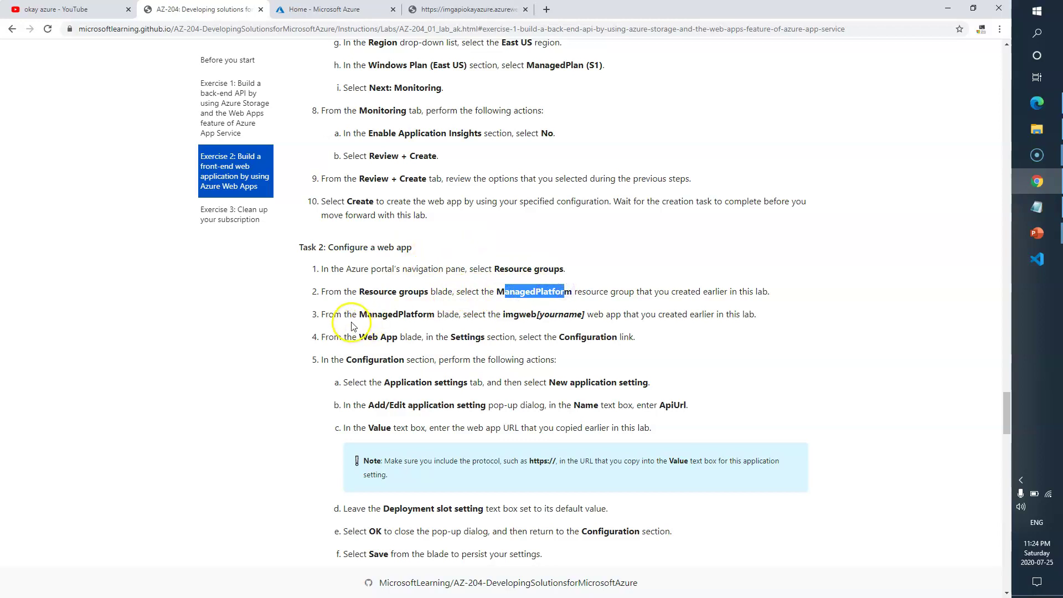
drag(354, 314, 426, 314)
click(515, 313)
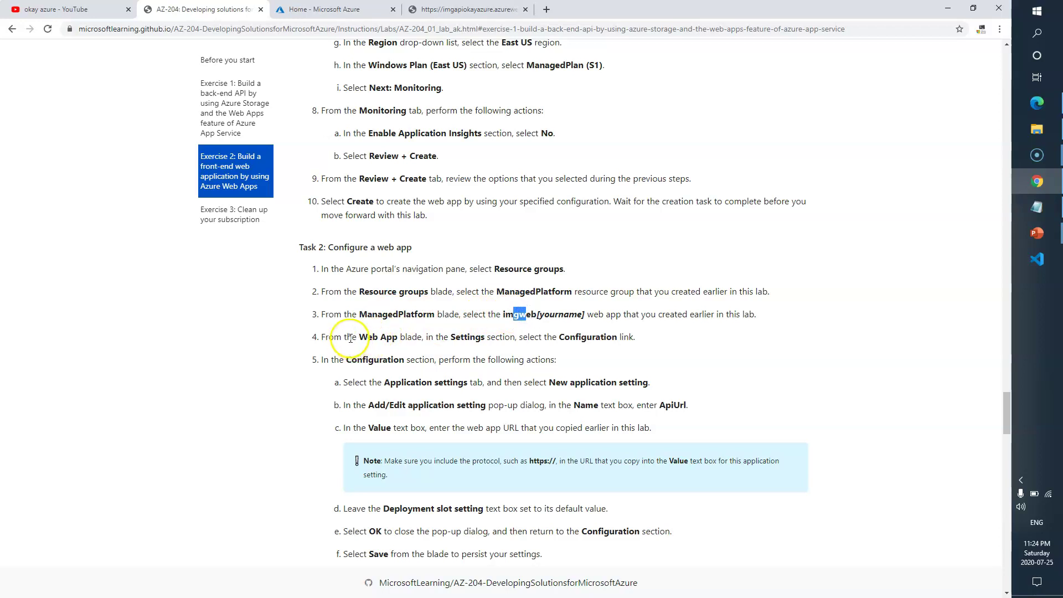
drag(455, 337, 477, 337)
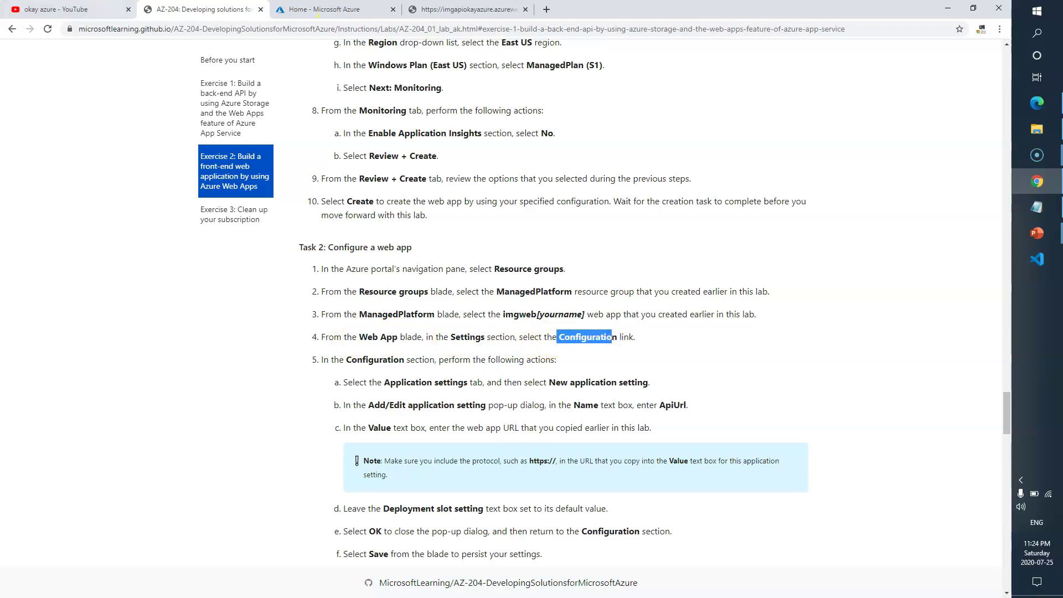
- Open the Configuration settings of the imgwebokayazure web app in the ManagedPlatform resource group in the Azure portal
click(318, 9)
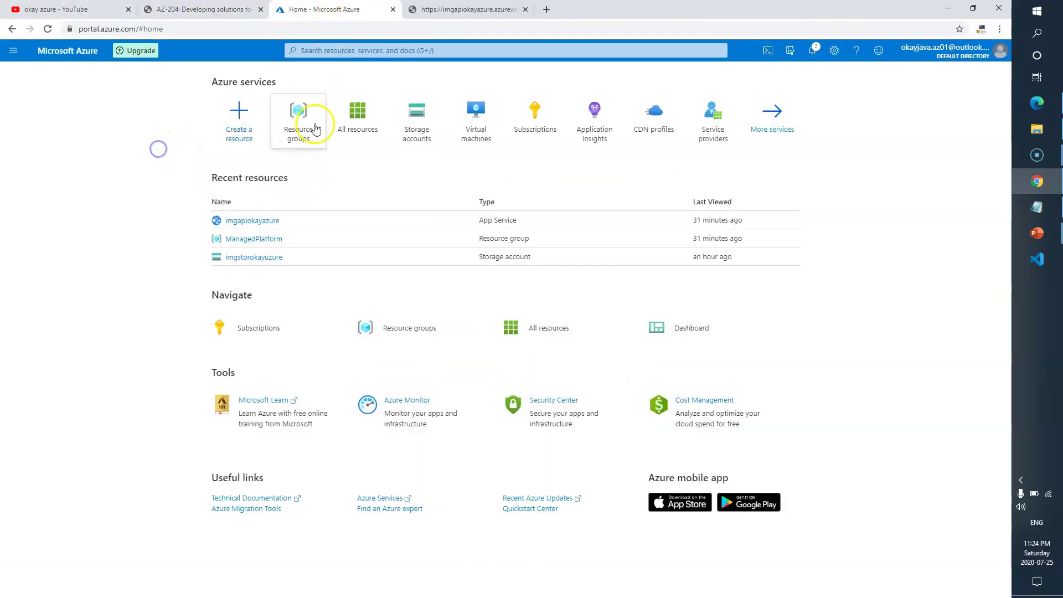
click(315, 130)
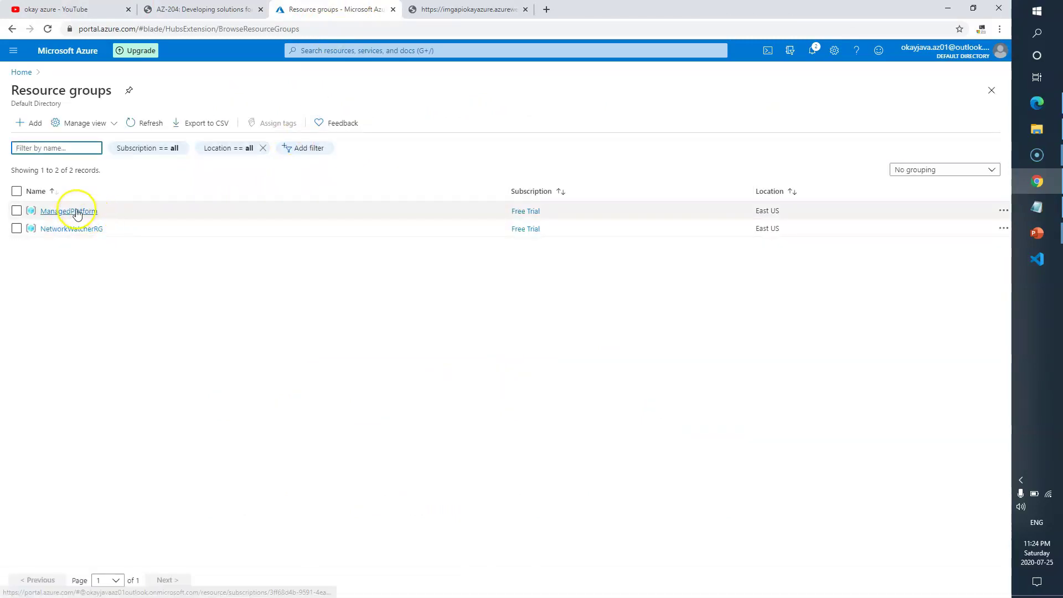
click(77, 213)
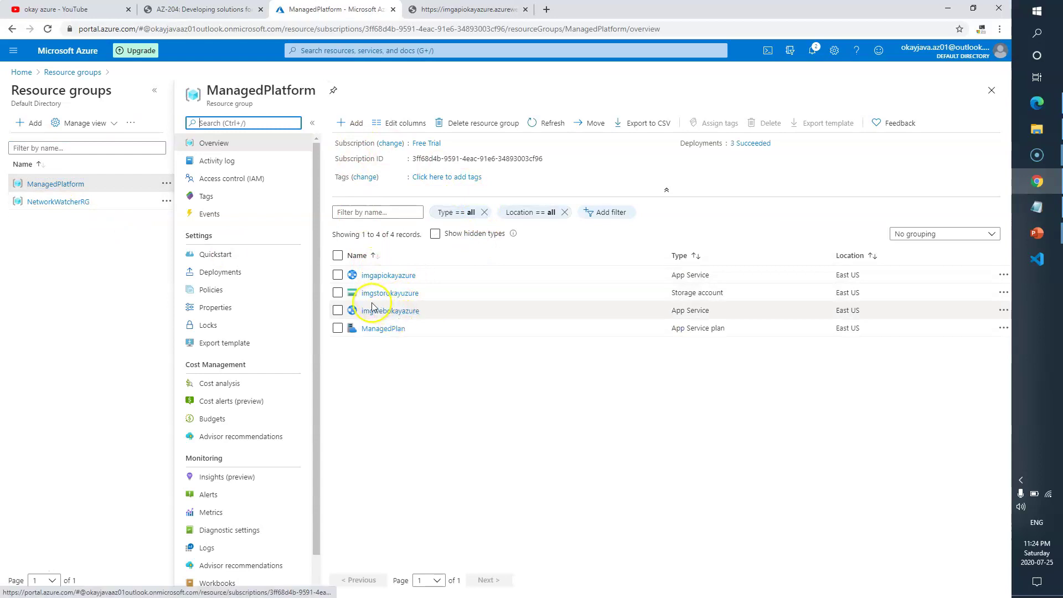
click(397, 311)
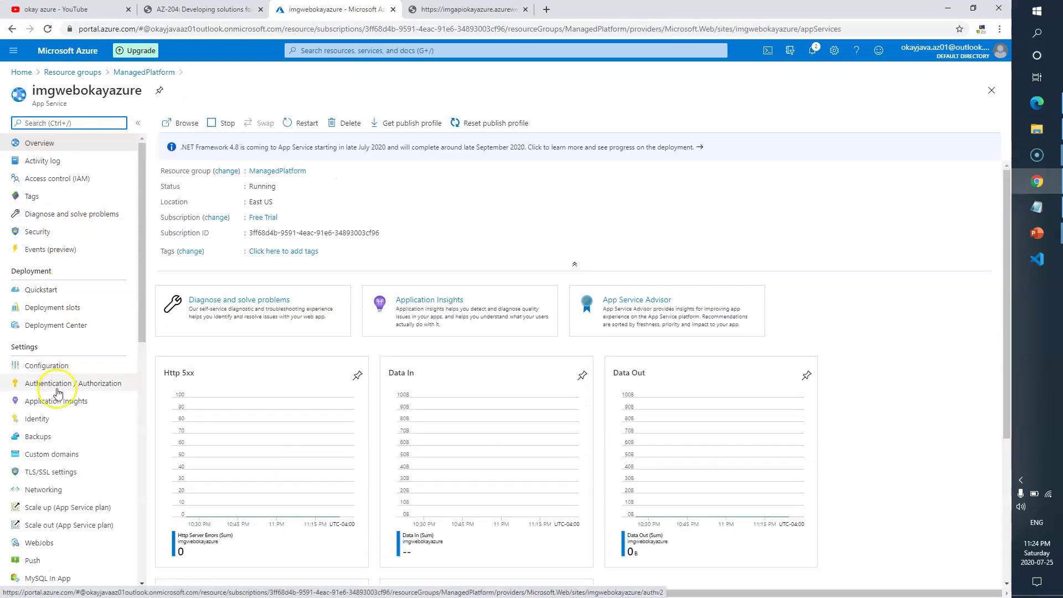
click(53, 369)
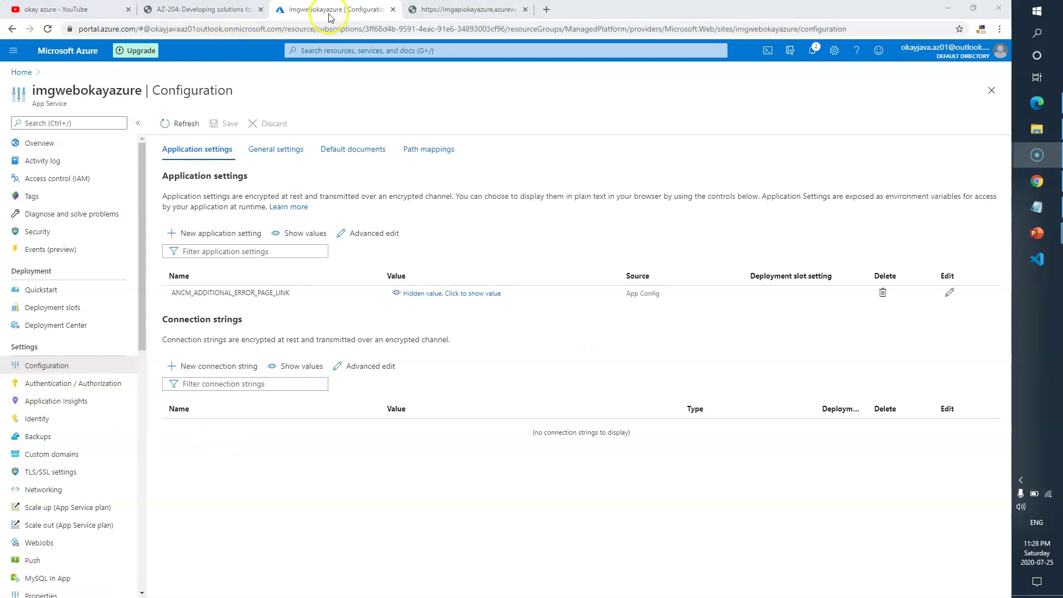
- Read step 5 of the lab's Task 2 on adding a new application setting in the Configuration section
click(238, 9)
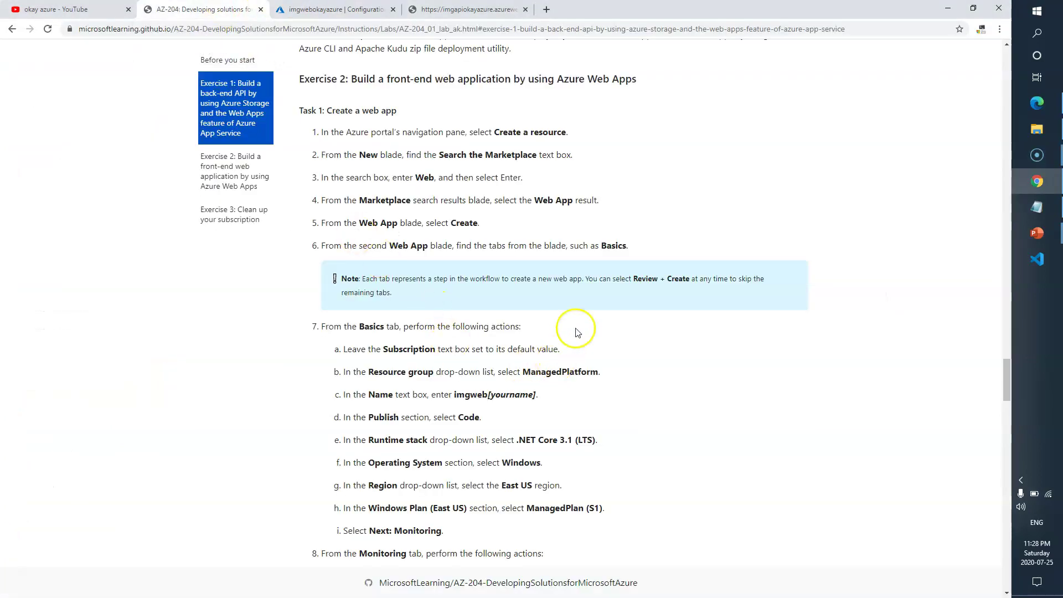
scroll(557, 222, down, 5)
scroll(557, 224, up, 5)
scroll(555, 285, down, 9)
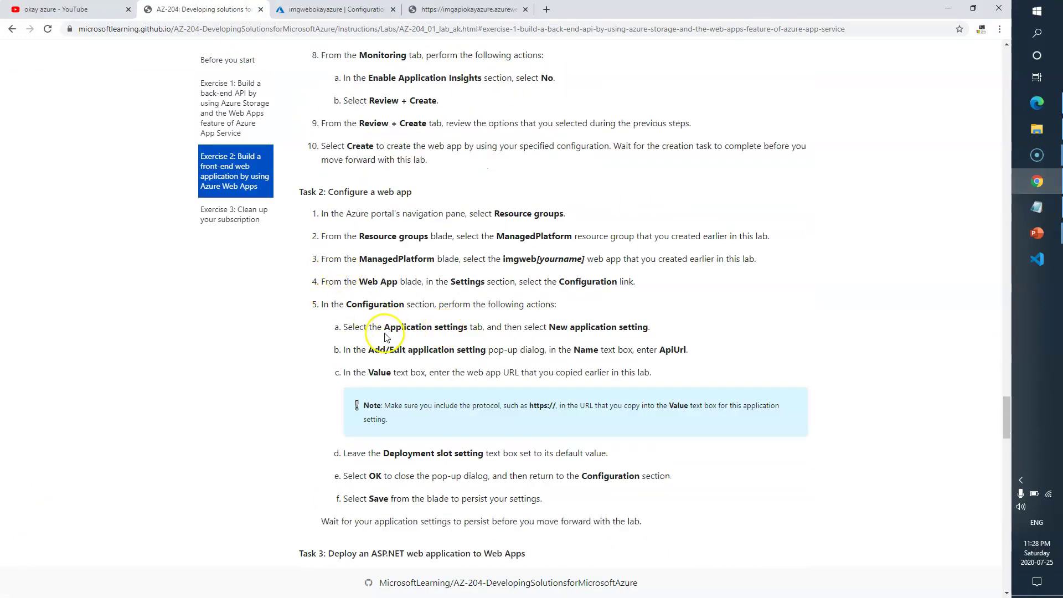
scroll(386, 331, down, 1)
drag(347, 249, 418, 251)
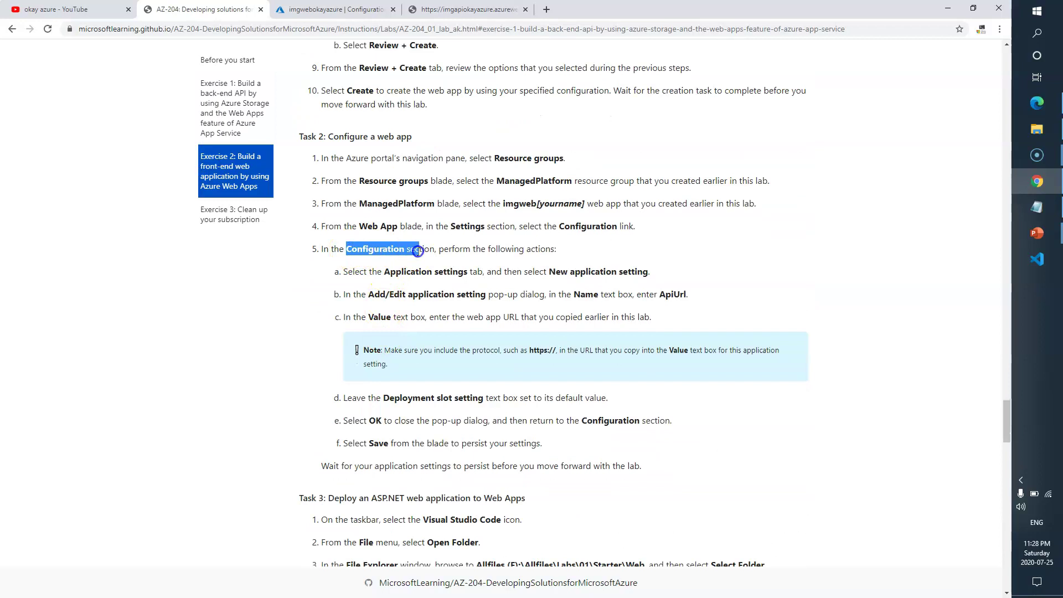
drag(488, 250, 563, 249)
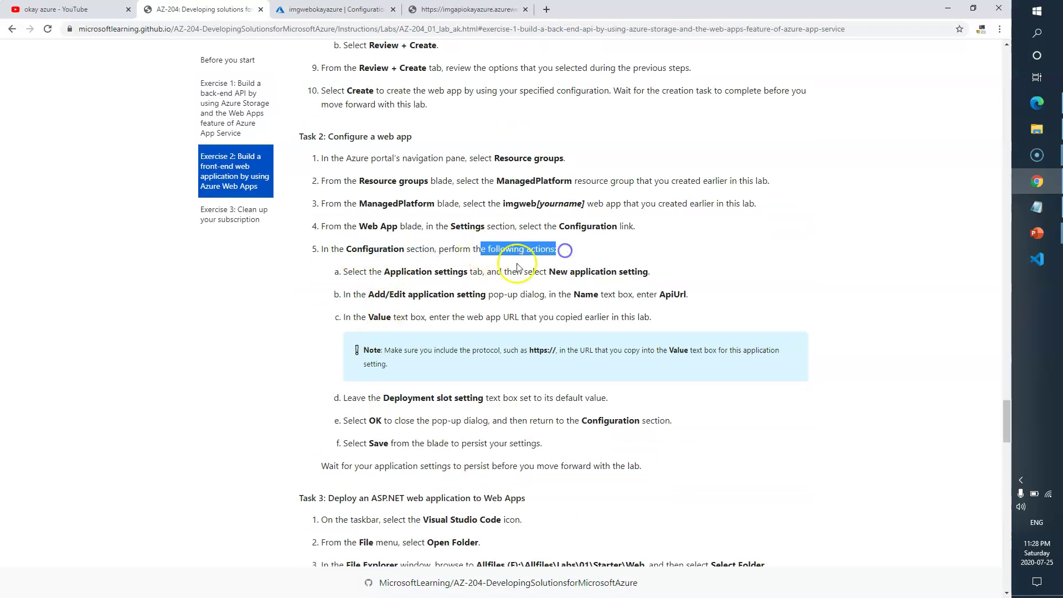
drag(390, 271, 461, 275)
drag(377, 272, 459, 272)
click(411, 274)
drag(384, 271, 468, 273)
drag(557, 272, 684, 275)
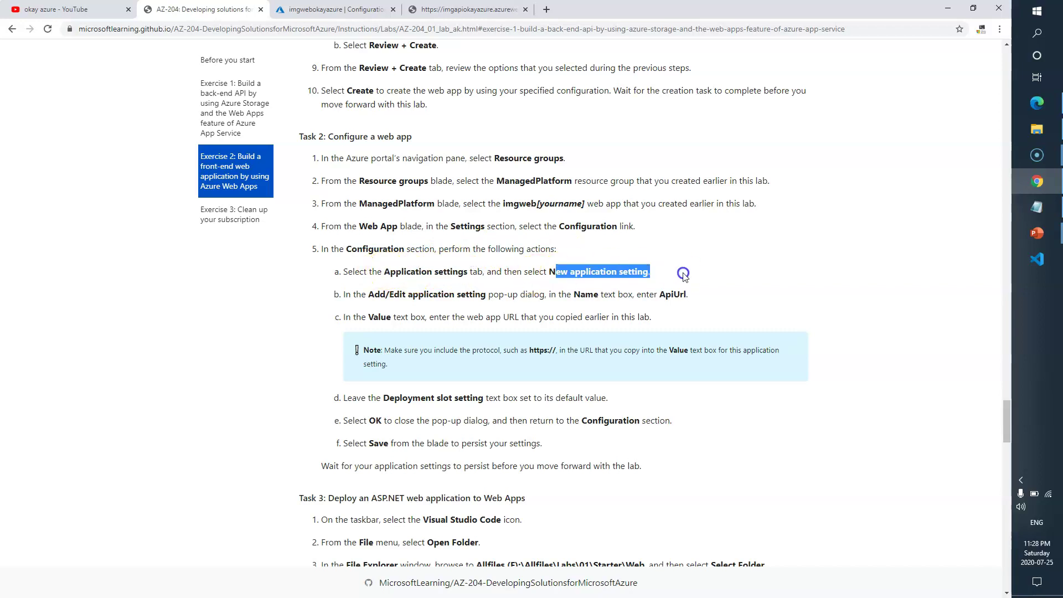
- Copy the name ApiUrl from the lab instructions and start a new application setting with that name for imgwebokayazure
double_click(672, 296)
key(ctrl+c)
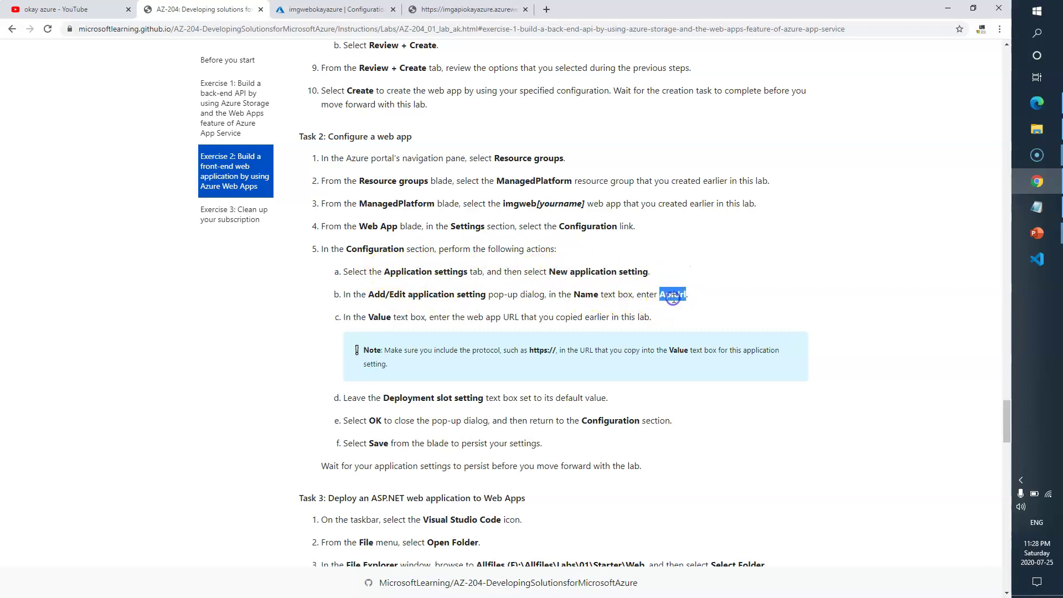
click(310, 10)
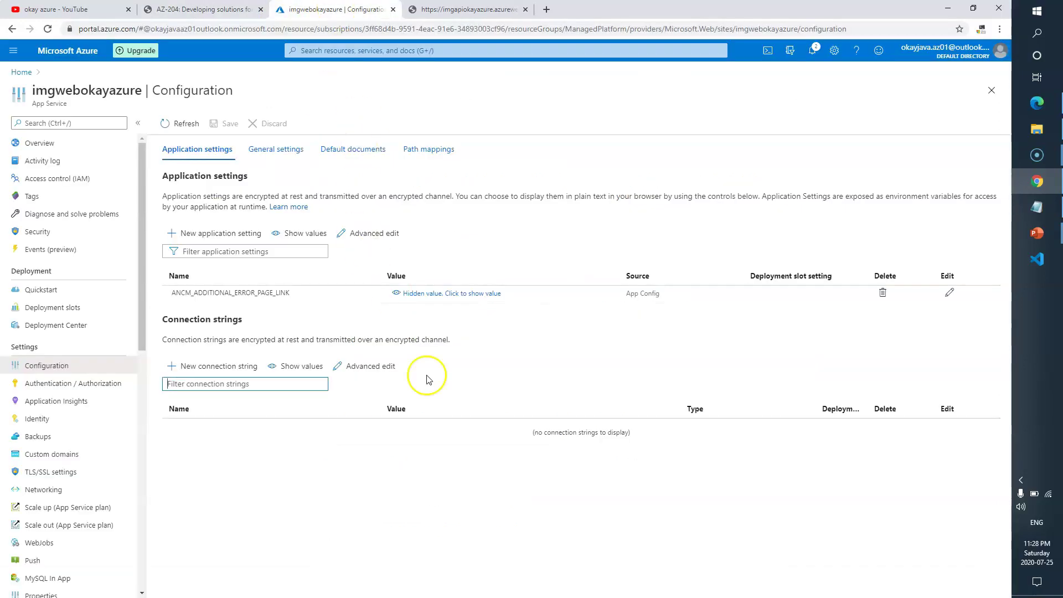
click(209, 235)
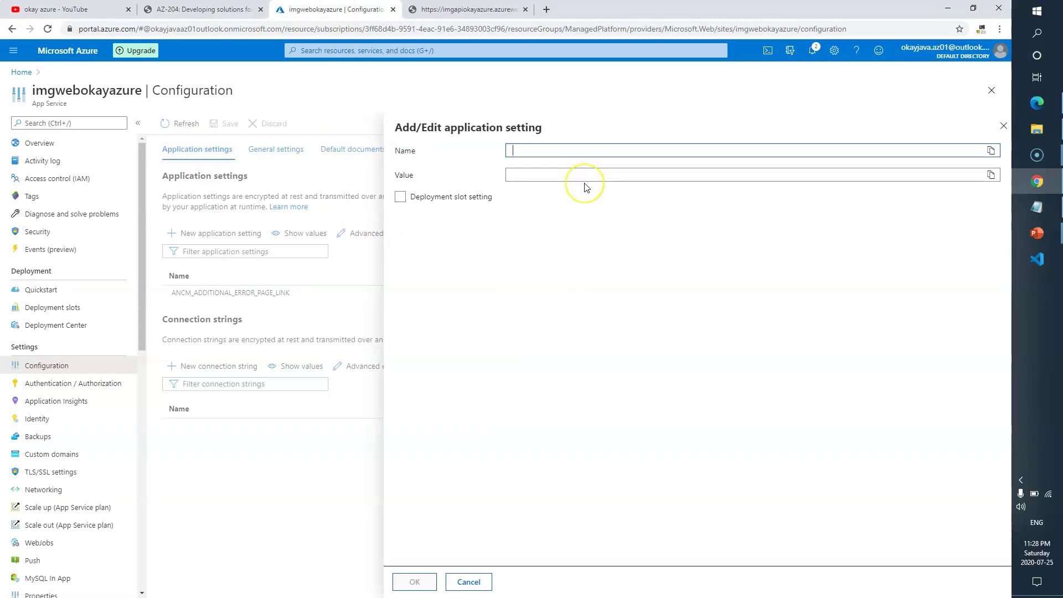
key(ctrl+v)
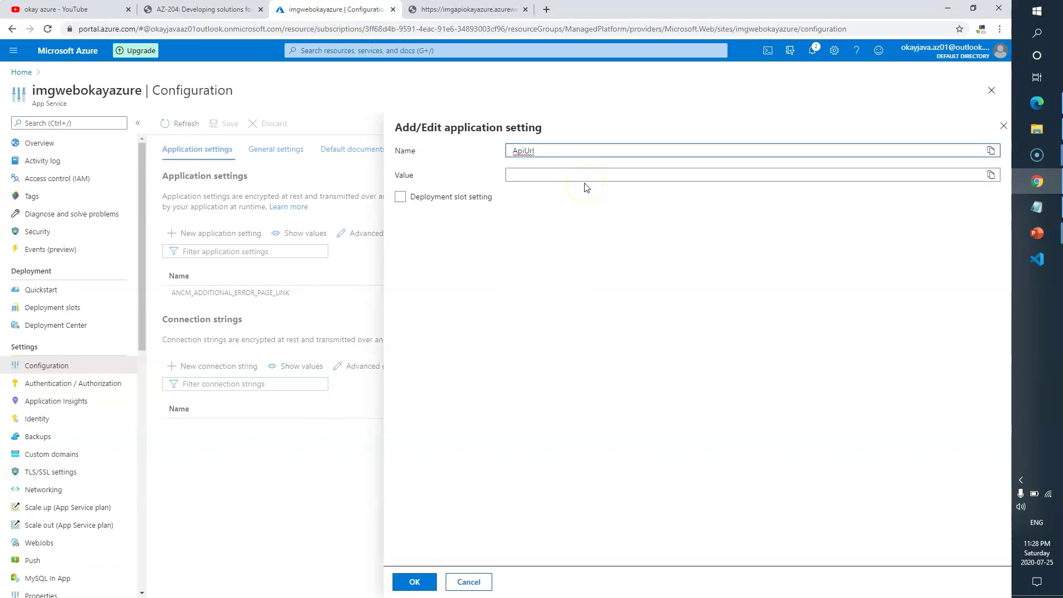
- Set ApiUrl's value to imgapiokayazure.azurewebsites.net, copied from the Notepad notes, and save the web app's configuration
click(1040, 209)
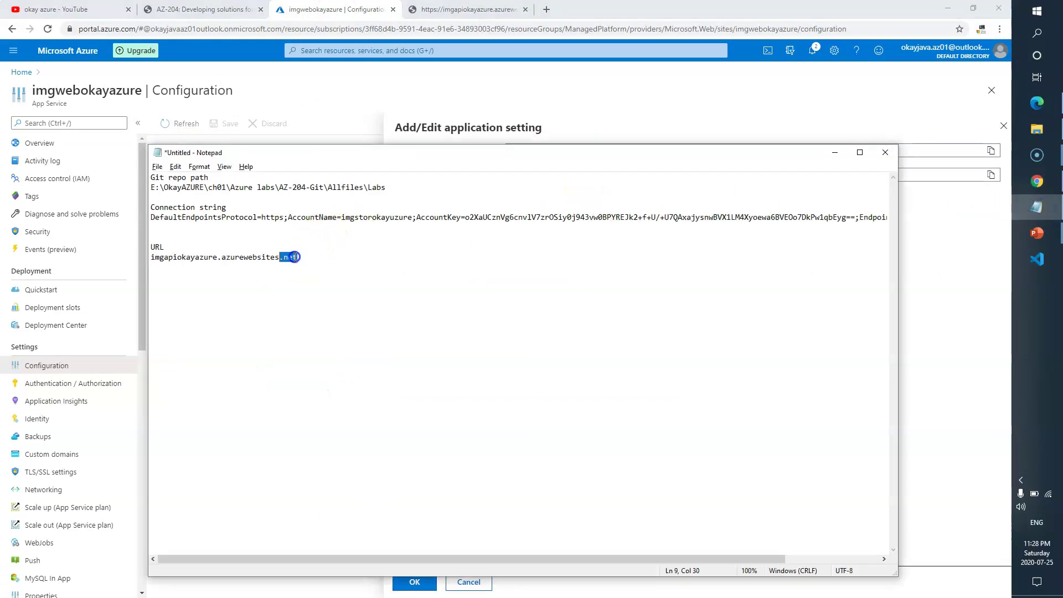
drag(294, 256, 146, 254)
key(ctrl+c)
key(alt+Tab)
click(533, 173)
key(ctrl+v)
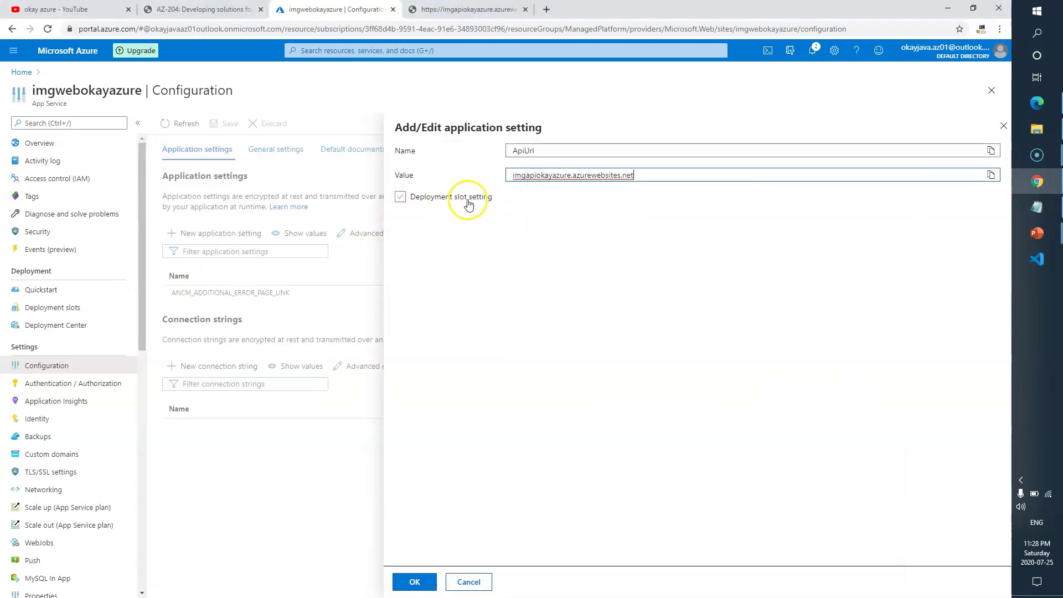
click(415, 582)
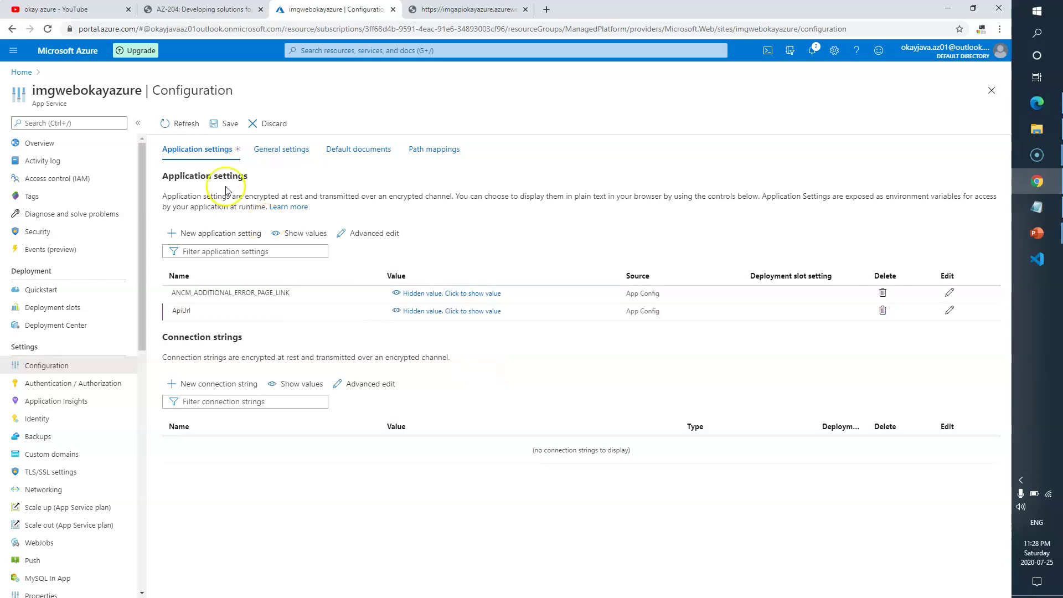
click(227, 124)
click(192, 190)
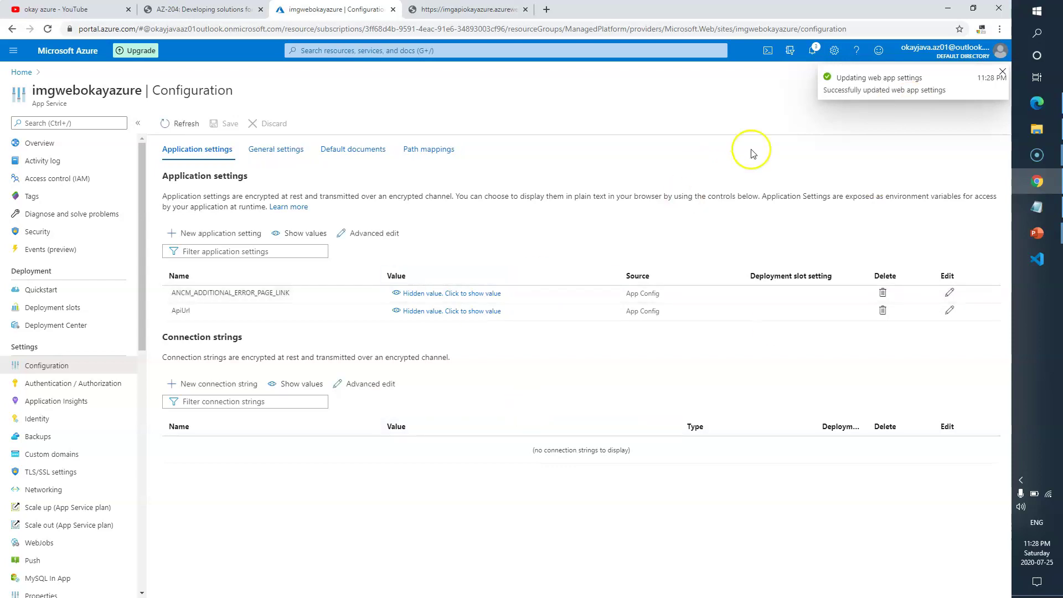
- Check the remaining Task 2 instructions on the setting's value, deployment slot and saving, and read the heading of Task 3
click(188, 9)
scroll(376, 285, down, 1)
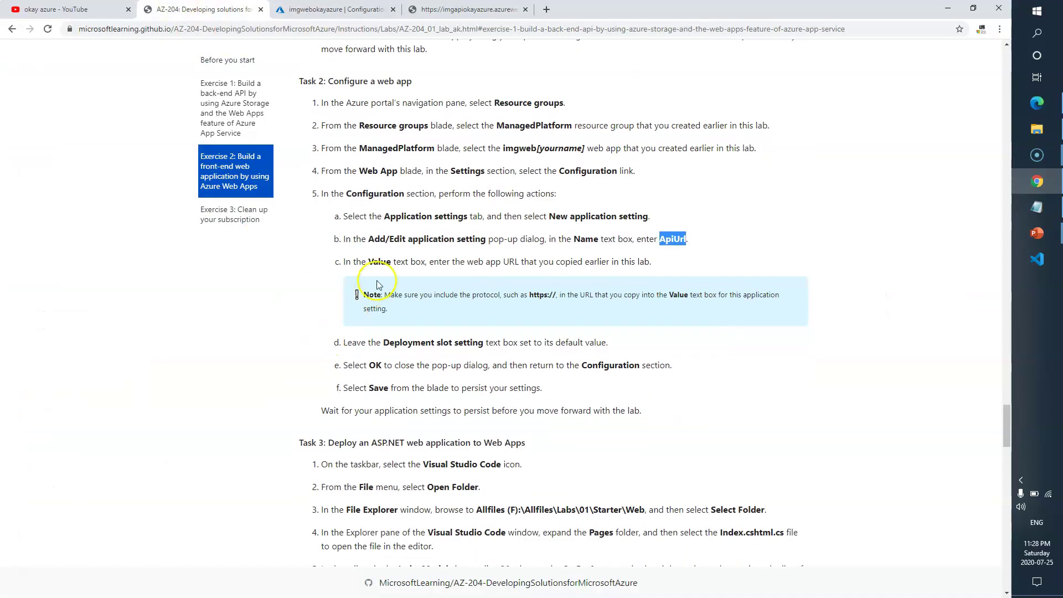
drag(366, 261, 493, 270)
drag(390, 342, 481, 342)
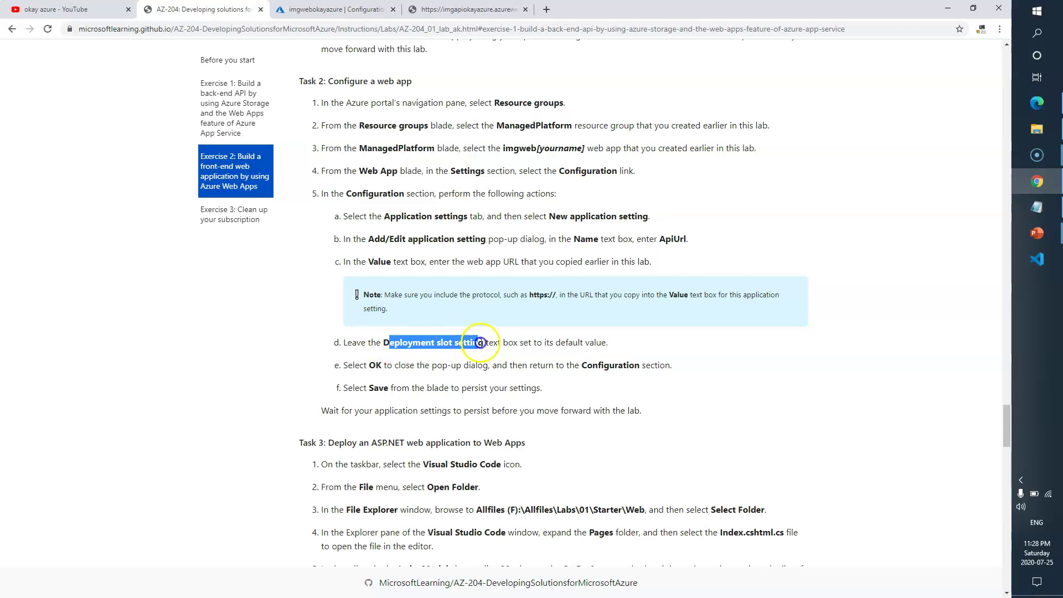
drag(383, 364, 528, 366)
click(623, 365)
drag(368, 388, 448, 388)
click(331, 409)
drag(330, 409, 547, 418)
drag(653, 416, 412, 413)
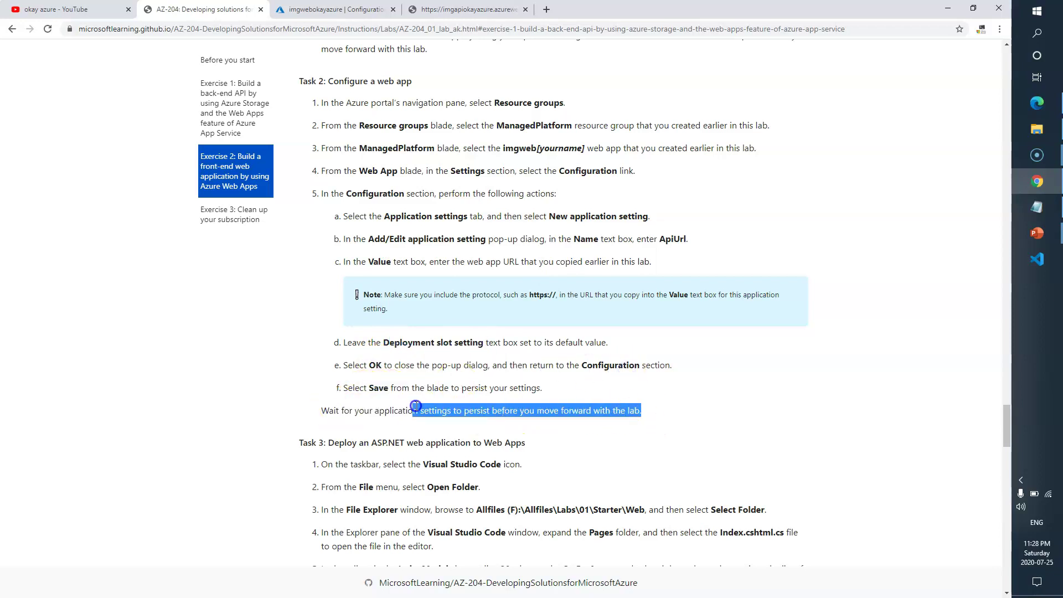
scroll(437, 404, down, 4)
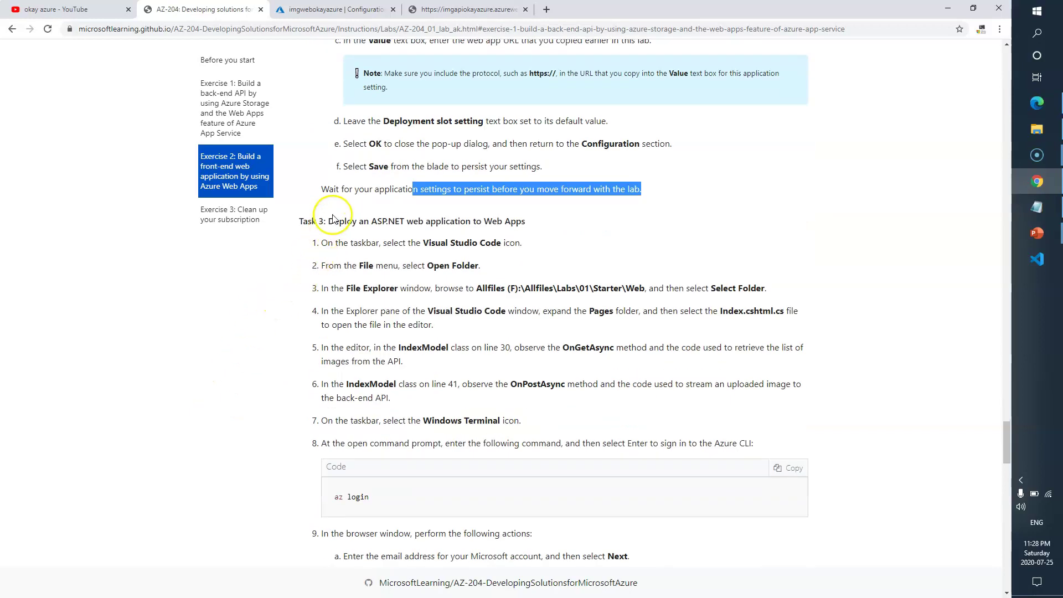
drag(329, 222, 454, 222)
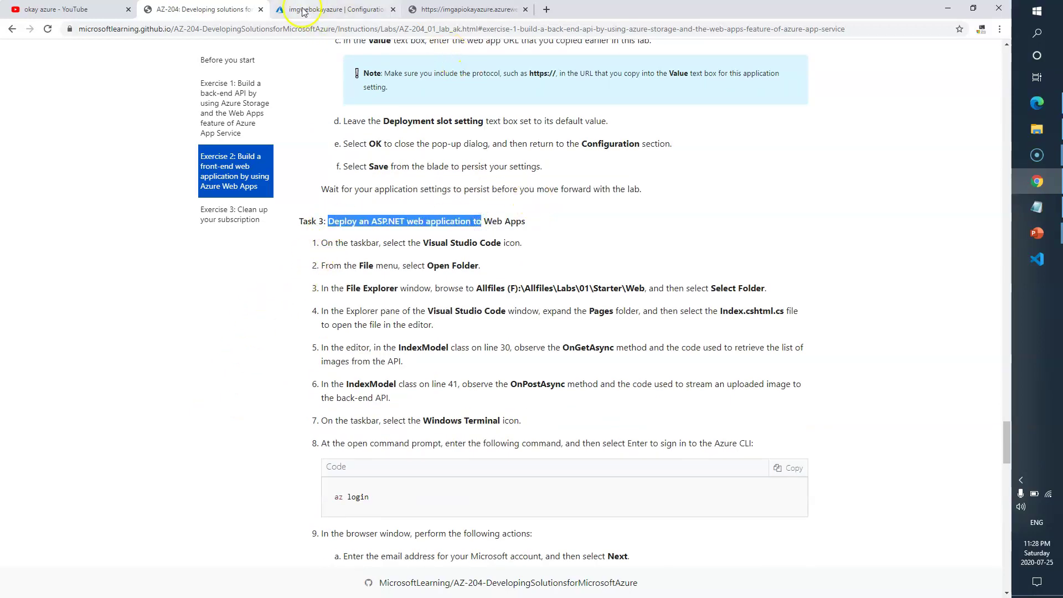
- Close the browser page of the imgapiokayazure API site and return to the web app's configuration in the portal
click(332, 9)
click(465, 8)
click(524, 10)
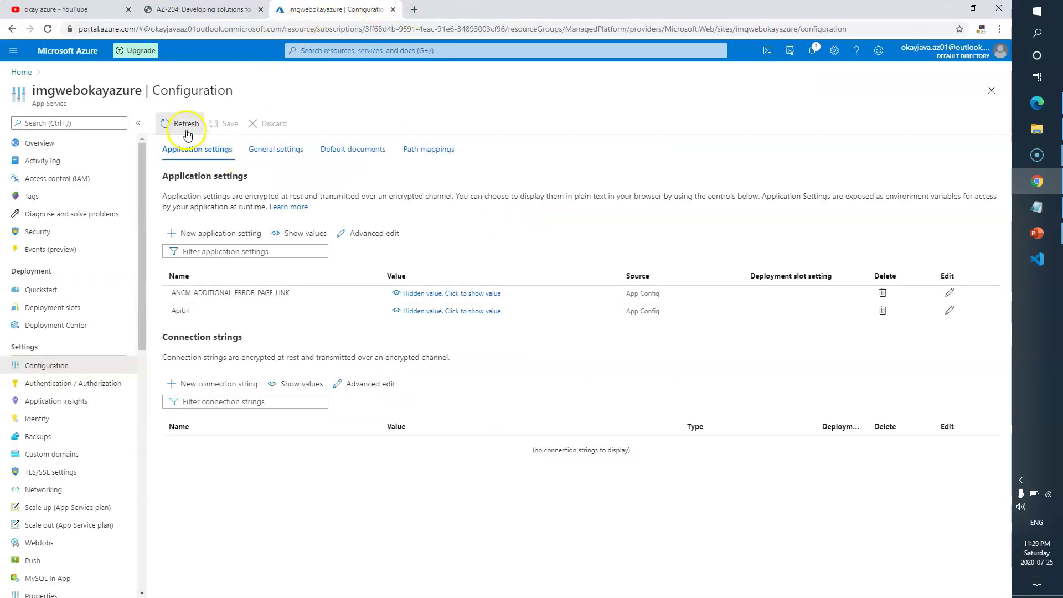
- View the imgwebokayazure overview, open the web app's properties and select its URL
click(50, 147)
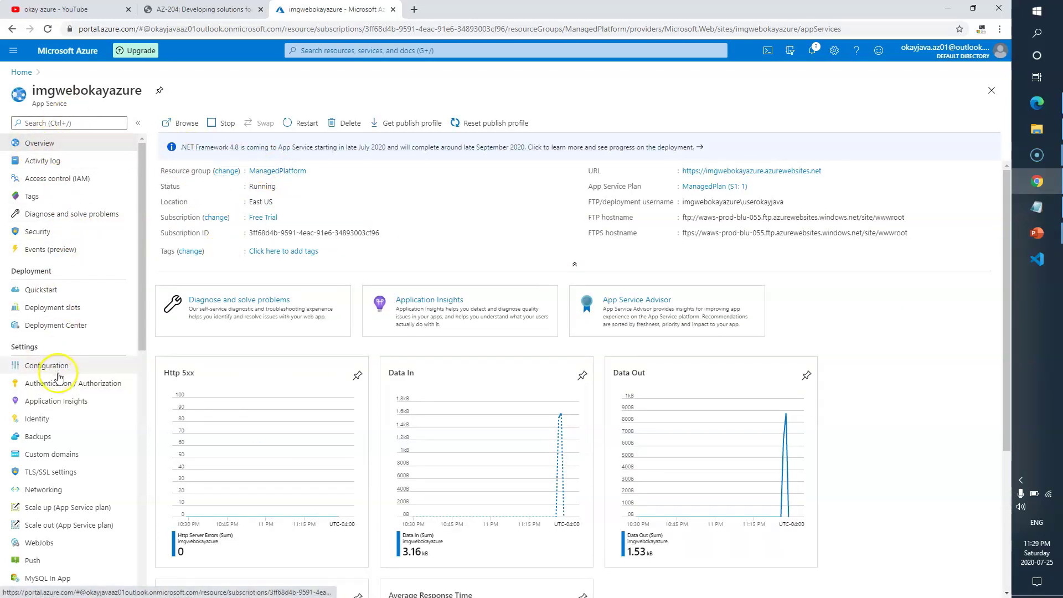
scroll(57, 542, down, 3)
scroll(50, 459, down, 1)
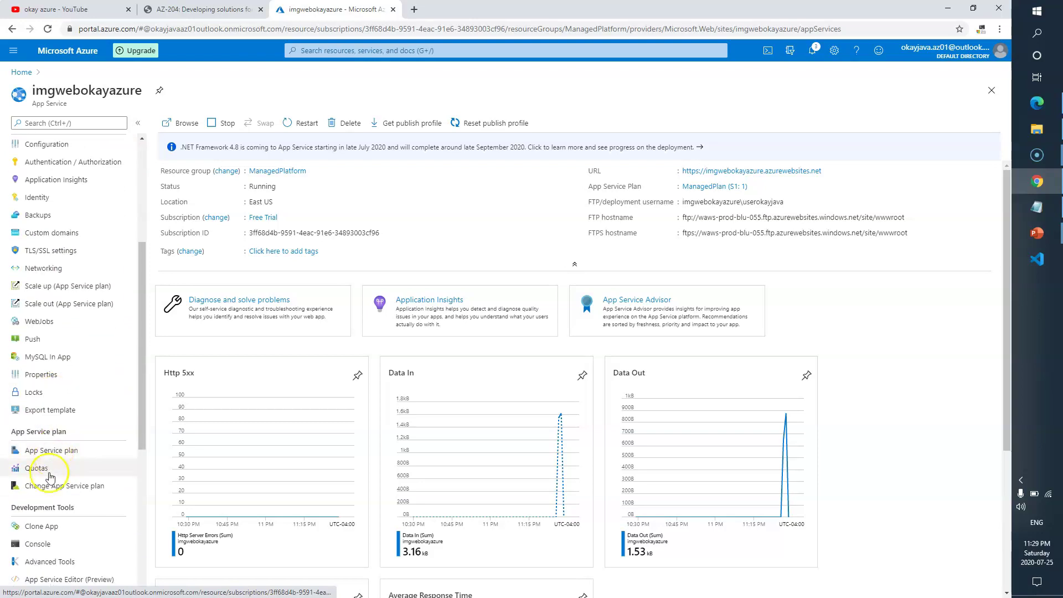
click(47, 368)
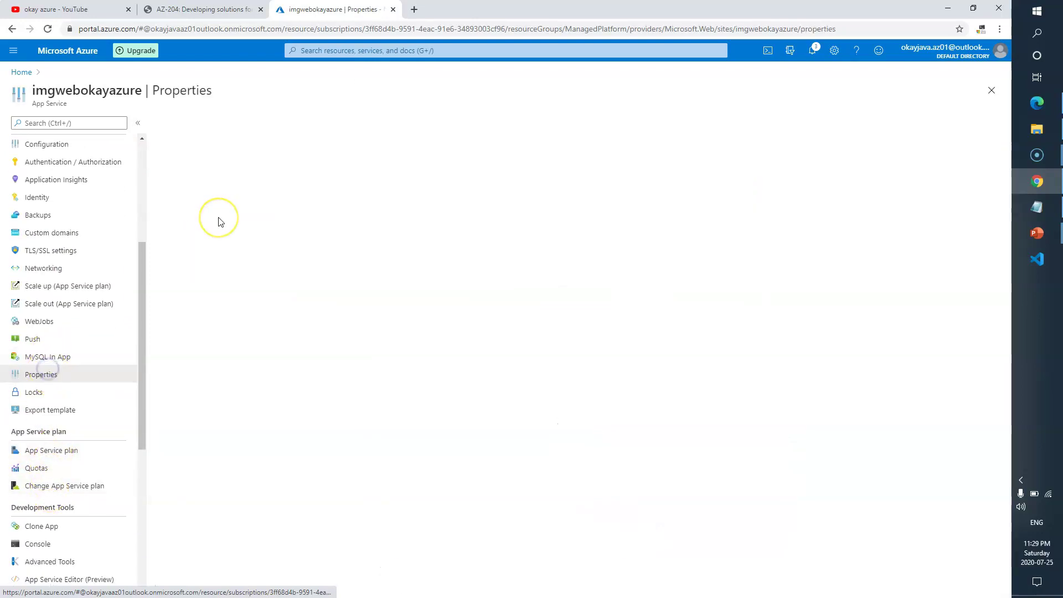
mouse_move(297, 182)
mouse_down()
mouse_move(180, 176)
mouse_move(280, 180)
mouse_up()
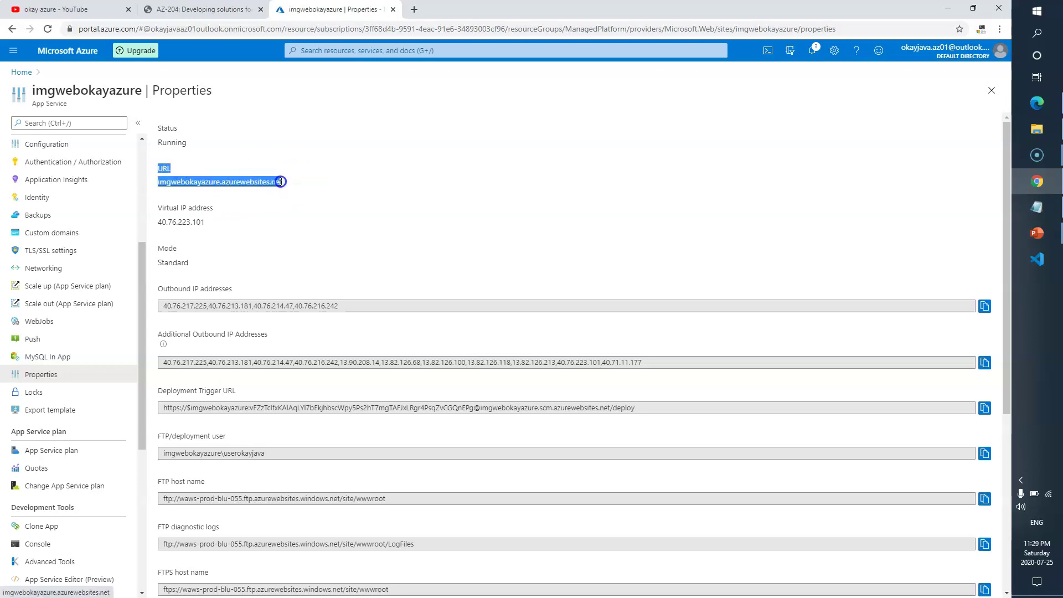
- Open the imgwebokayazure site from its URL and read the first Task 3 instruction on the lab page
click(275, 182)
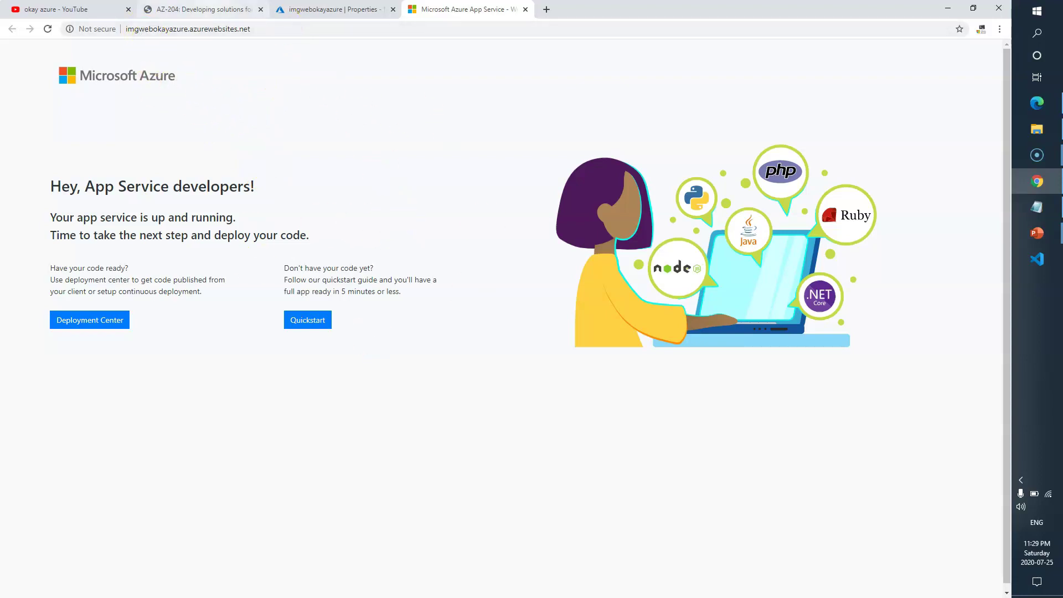
click(238, 8)
click(247, 279)
drag(334, 221, 493, 243)
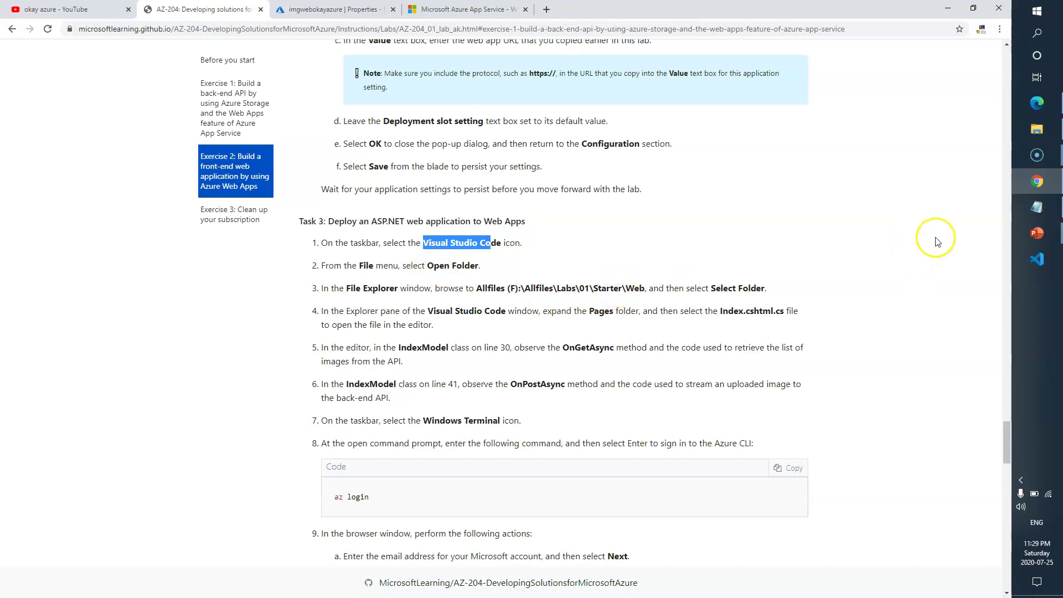
- Switch to Visual Studio Code and open the folder E:\OkayAZURE\ch01\Azure labs\AZ-204-Git\Allfiles\Labs\01\Starter\Web
click(1034, 261)
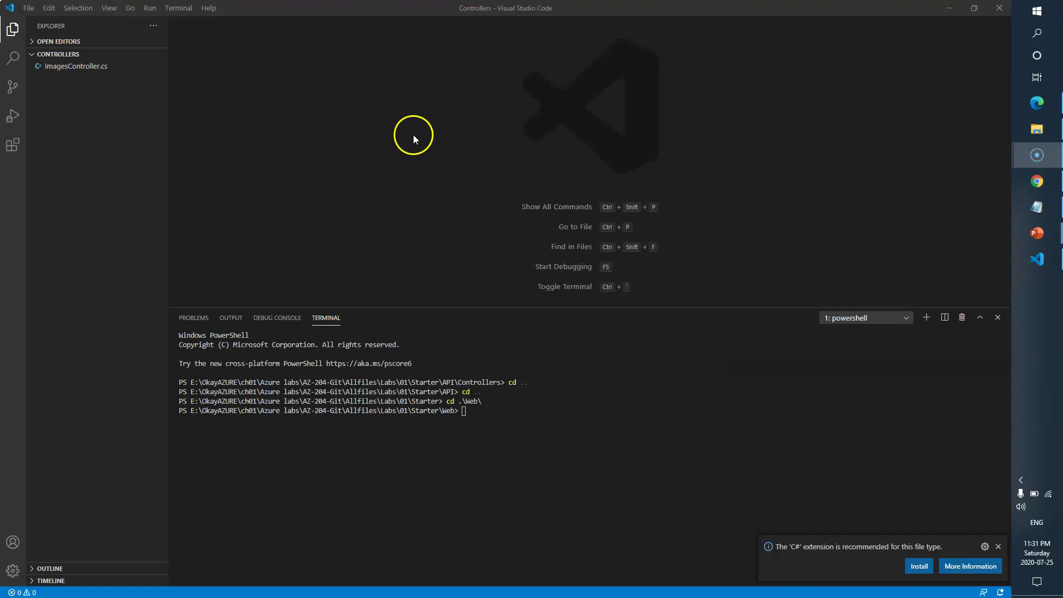
click(28, 8)
click(44, 74)
text(E:\OkayAZURE\ch01\Azure labs\AZ-204-Git\Allfiles\Labs\01\Starter\Web)
click(432, 280)
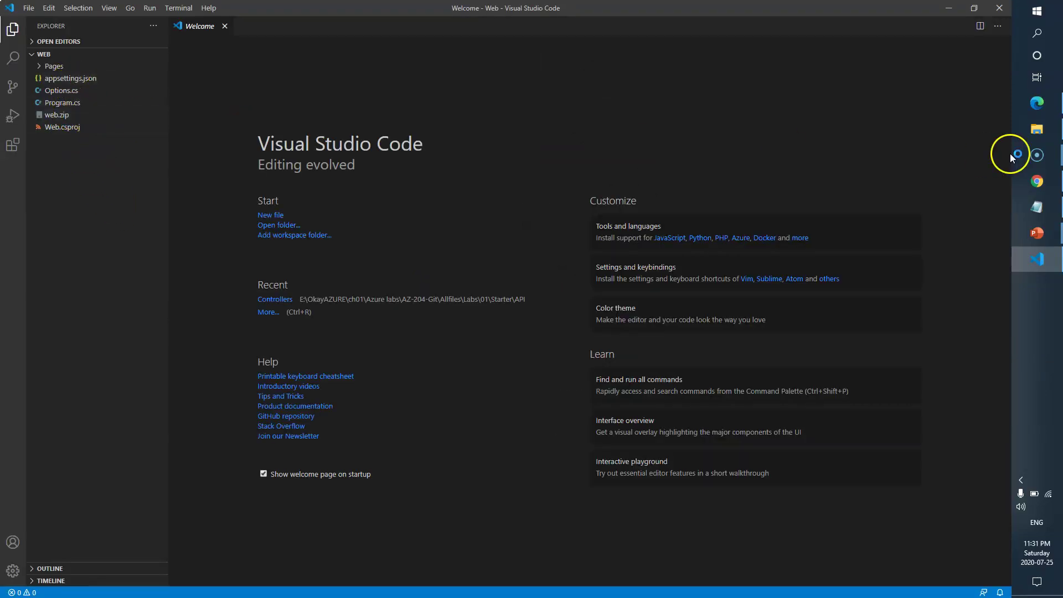
- Read the lab's instruction on which file to open, and open Index.cshtml.cs from the Pages folder in Visual Studio Code
click(1036, 180)
click(718, 268)
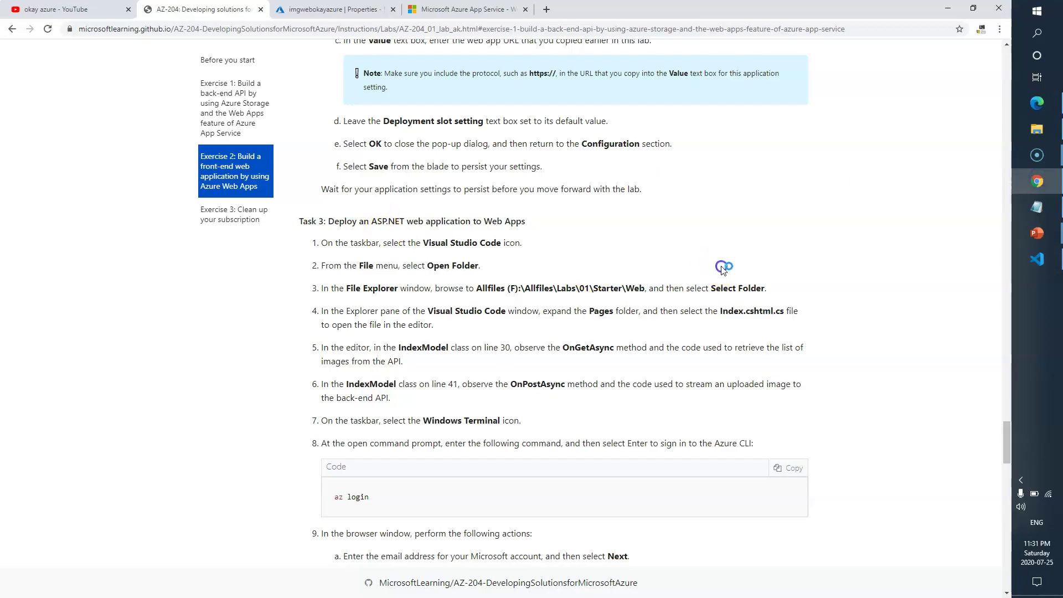
drag(408, 310, 538, 321)
click(605, 311)
drag(727, 311, 747, 311)
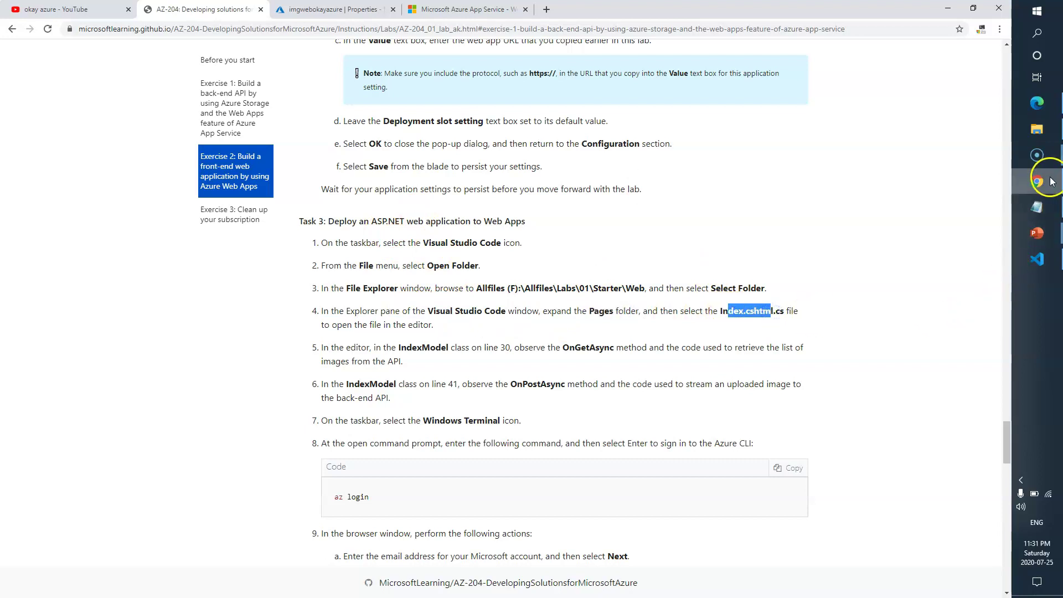
click(1036, 259)
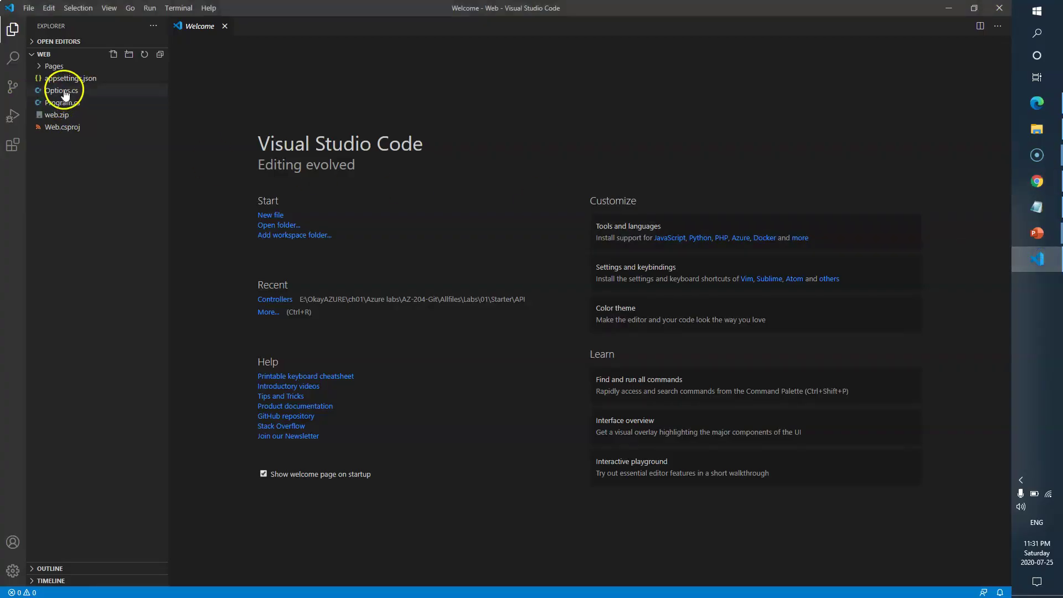
click(49, 66)
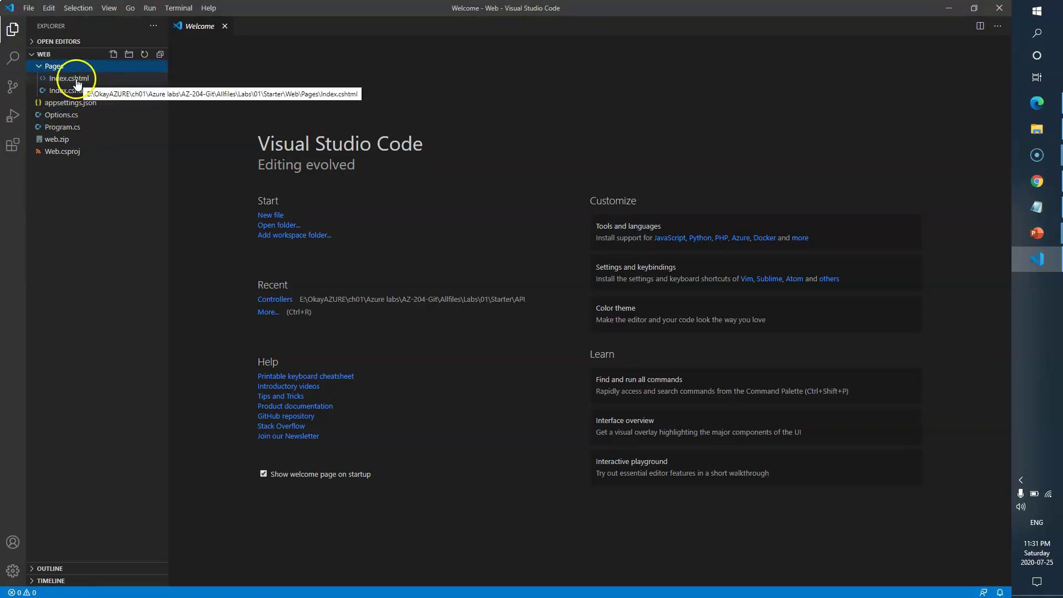
click(72, 90)
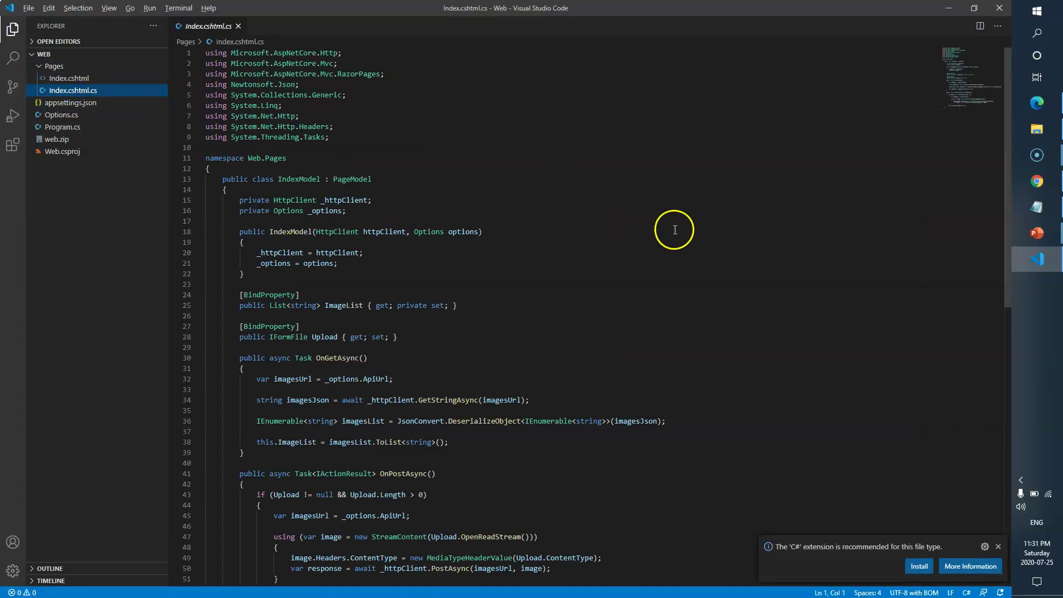
- Read Task 3's instructions on the OnGetAsync and OnPostAsync methods of the IndexModel class on the lab page
key(alt+Tab)
double_click(781, 308)
scroll(586, 312, down, 2)
drag(328, 237, 395, 241)
triple_click(395, 241)
double_click(423, 237)
click(437, 233)
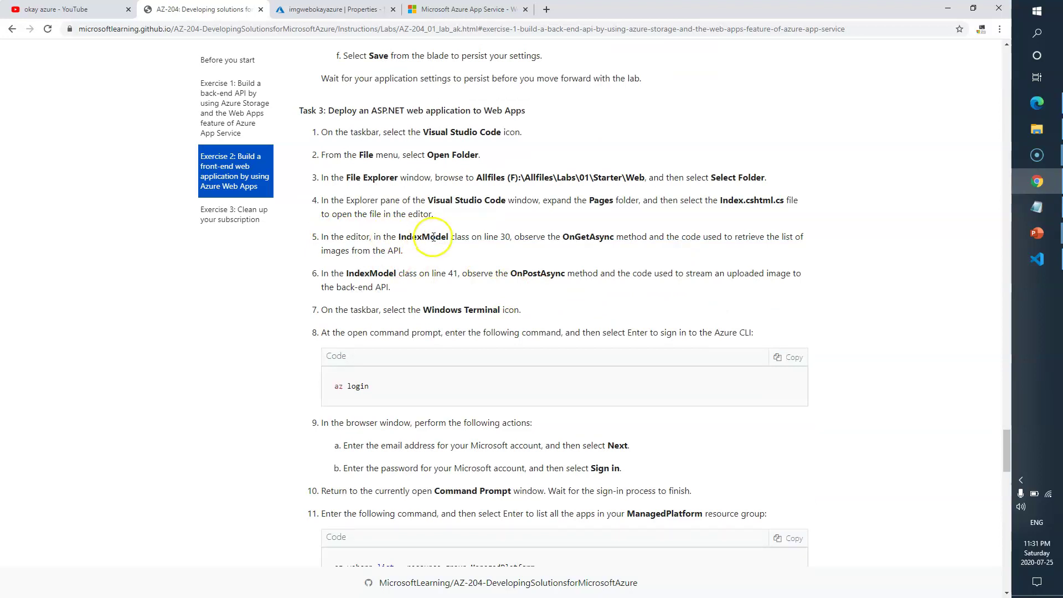
drag(570, 237, 601, 238)
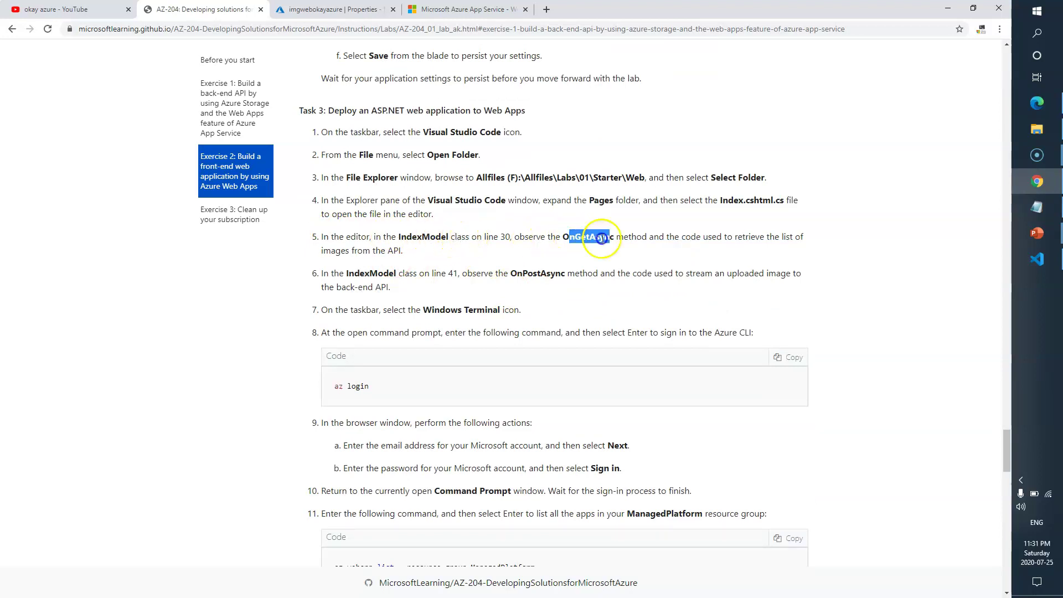
double_click(537, 273)
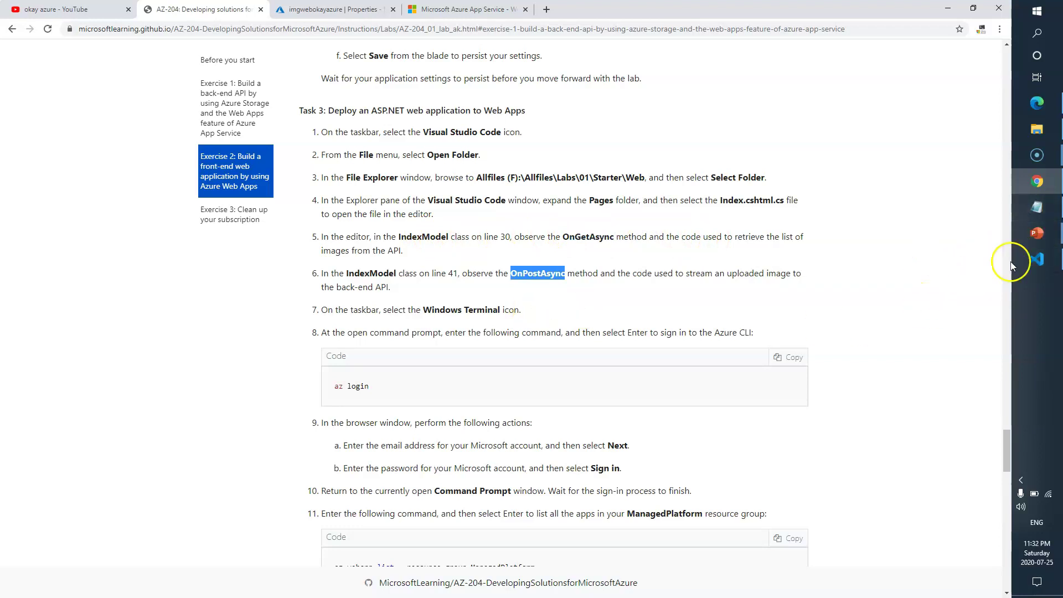
- Examine the OnGetAsync method from line 30 of Index.cshtml.cs against the lab's description of retrieving the image list from the API
click(1037, 259)
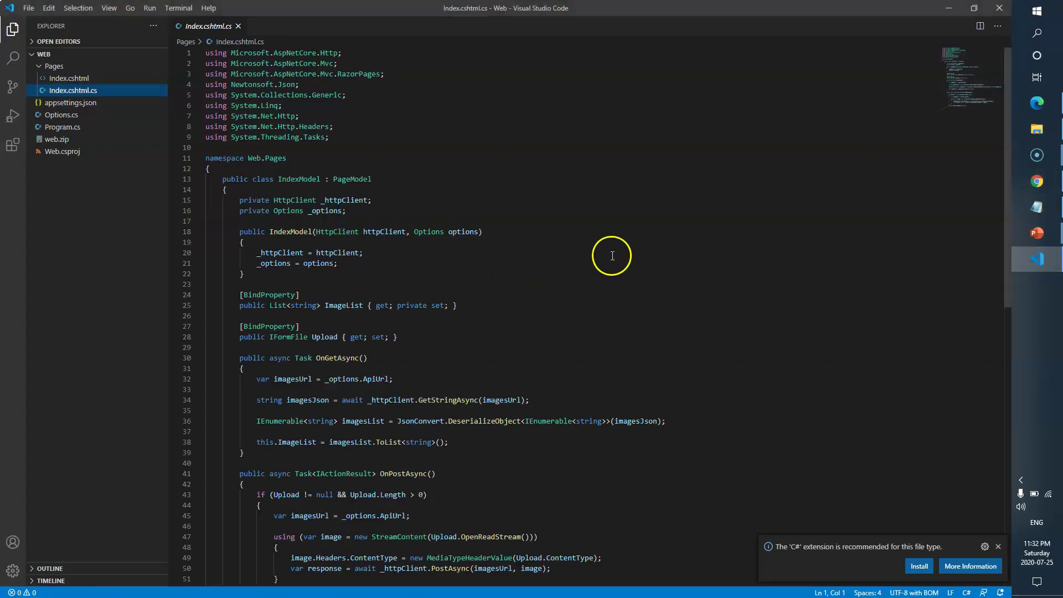
key(alt+Tab)
drag(494, 239, 575, 240)
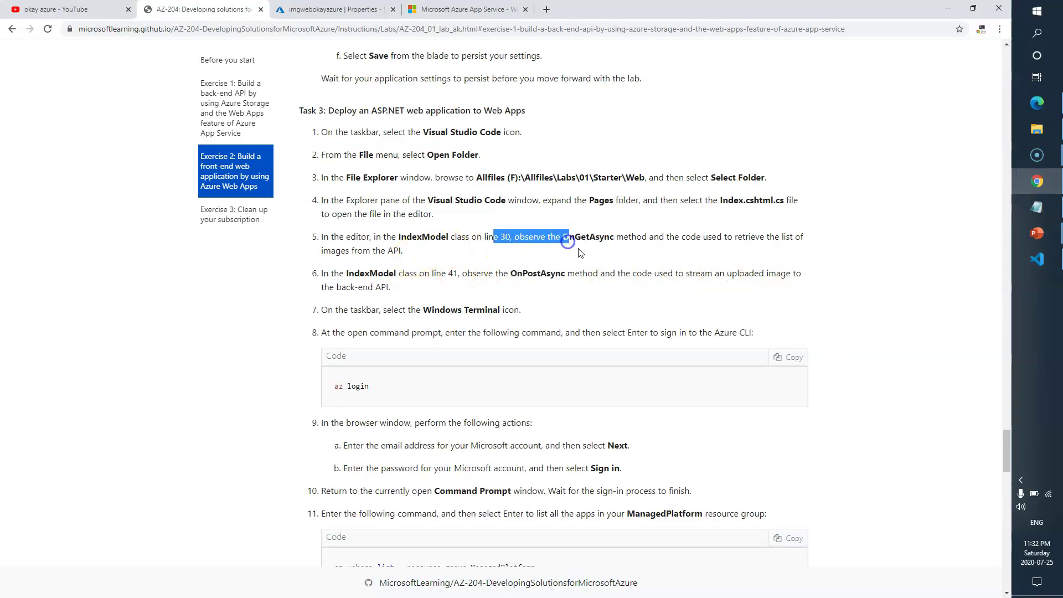
key(alt+Tab)
drag(235, 358, 244, 452)
key(alt+Tab)
click(604, 247)
drag(605, 246, 697, 252)
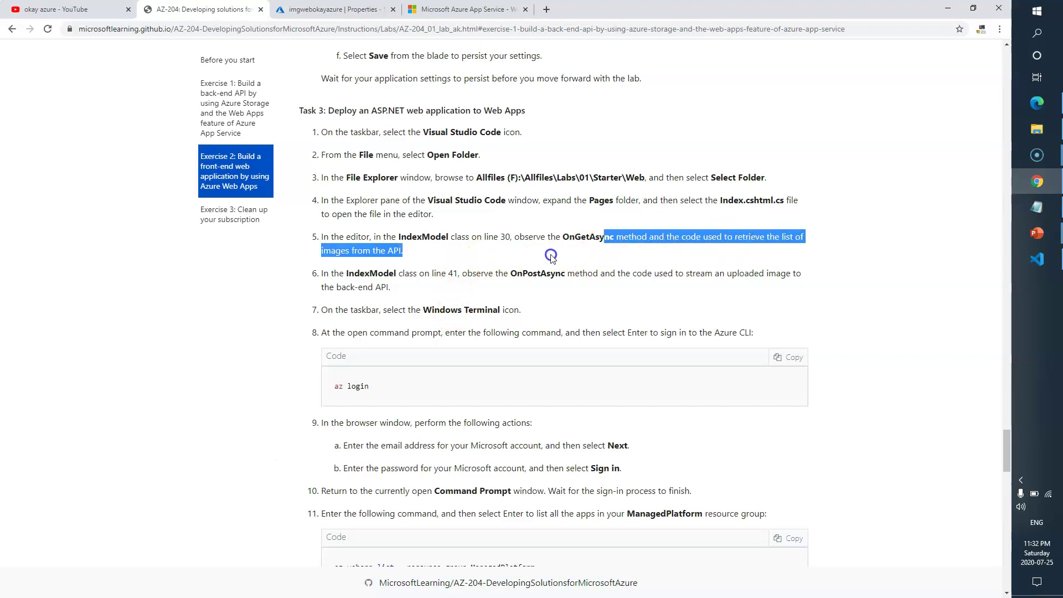
key(alt+Tab)
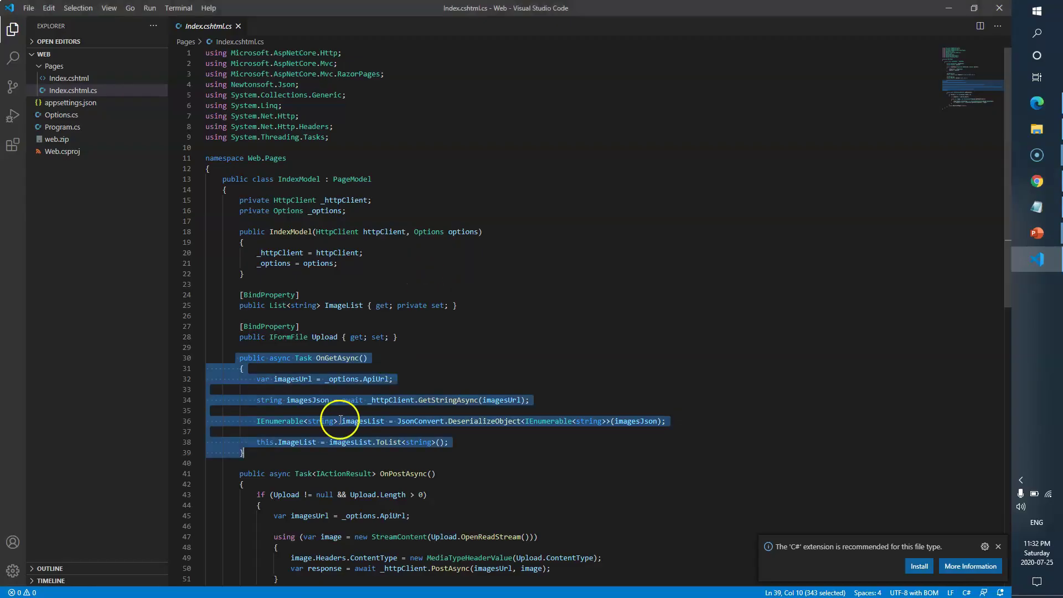
click(441, 400)
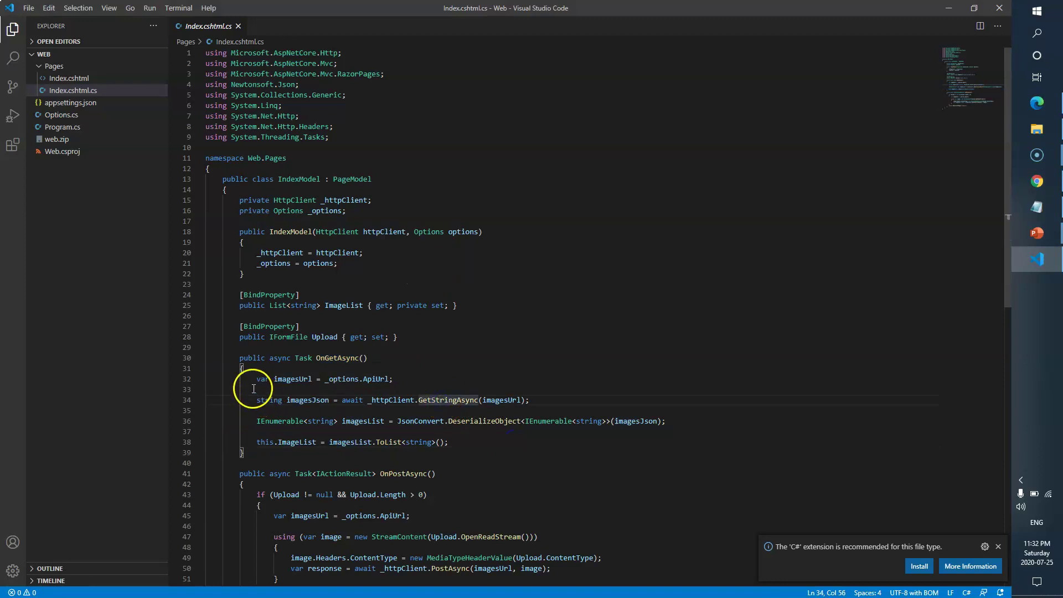
drag(245, 368, 469, 444)
key(alt+Tab)
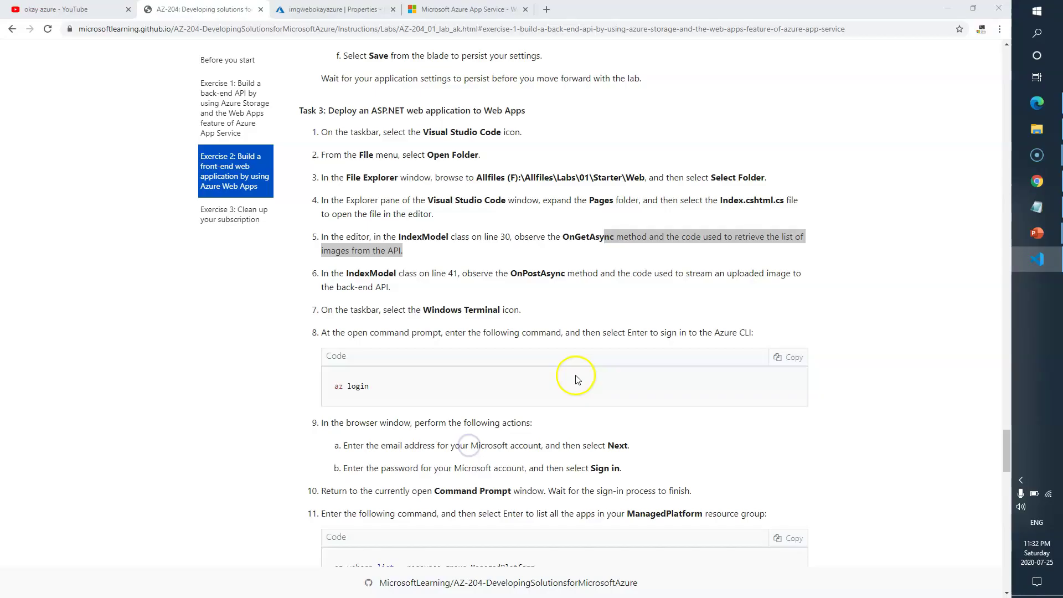
- Examine the OnPostAsync method from line 41 against the lab's description of streaming an uploaded image to the back-end API
click(512, 258)
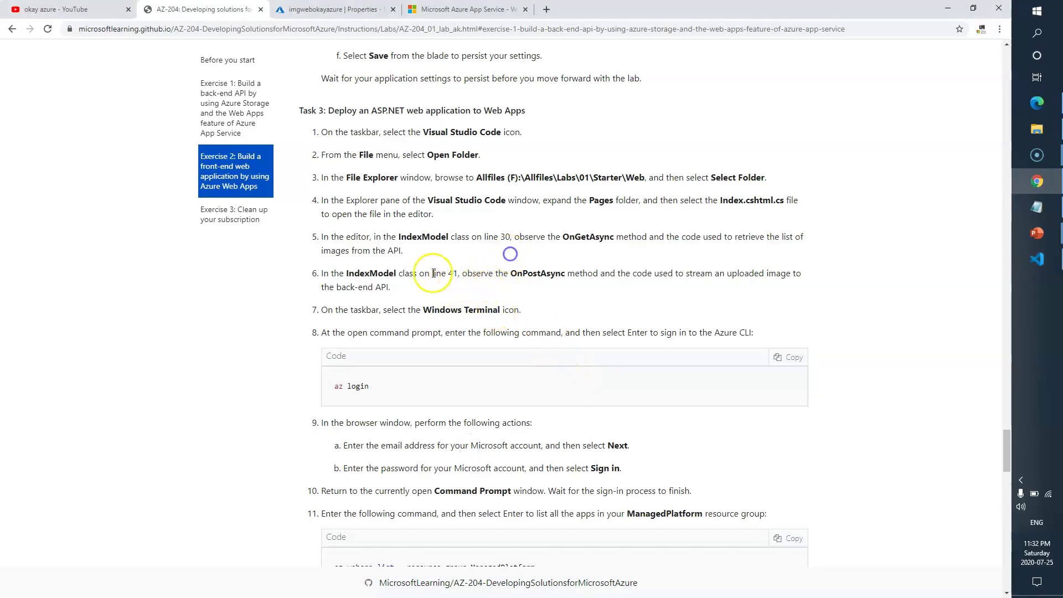
drag(345, 275, 485, 274)
click(541, 273)
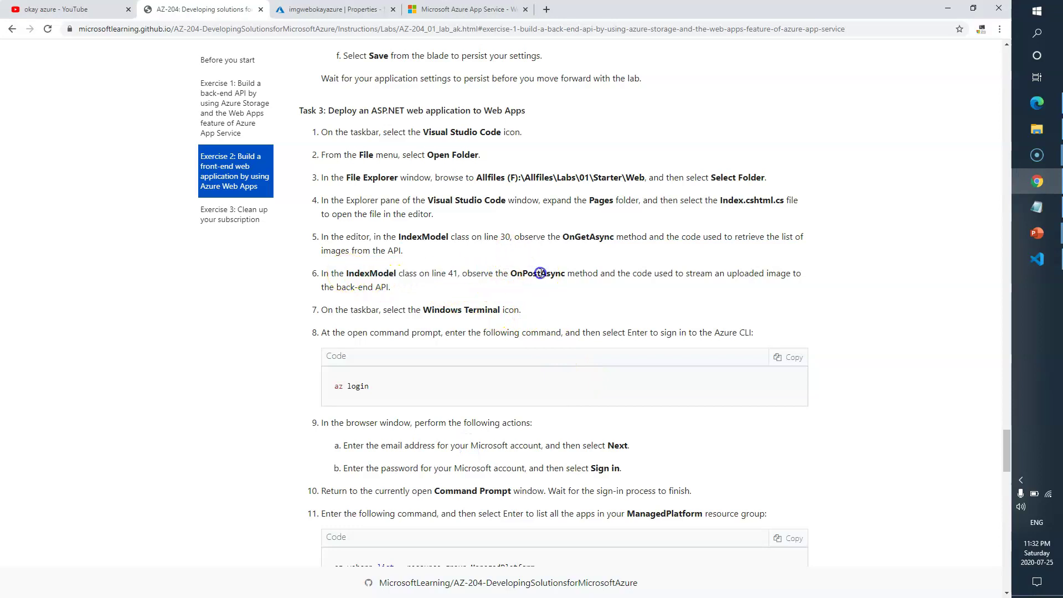
key(alt+Tab)
drag(244, 390, 274, 522)
key(alt+Tab)
drag(579, 272, 717, 275)
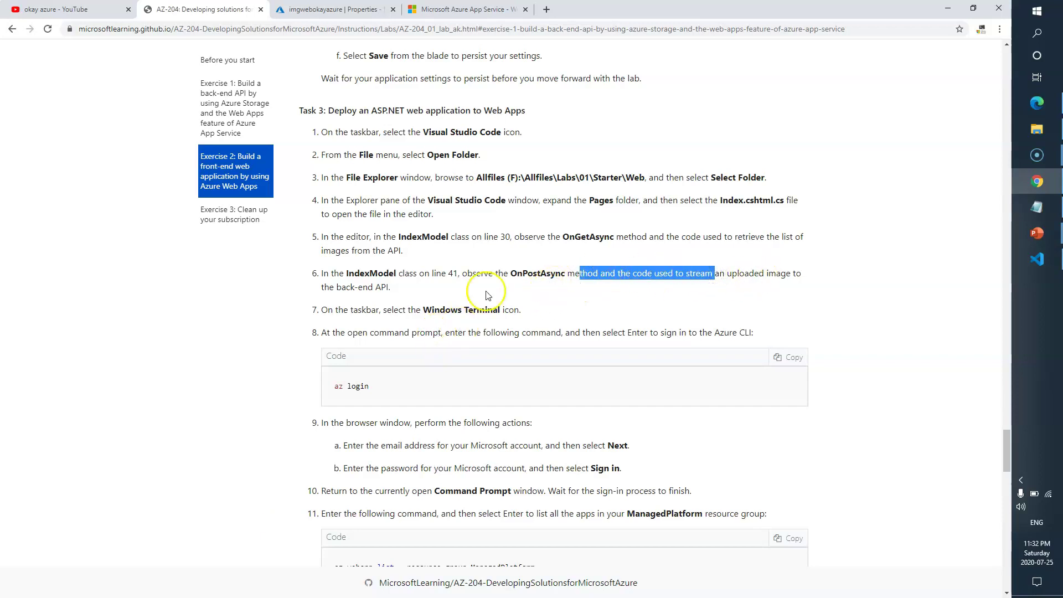
key(alt+Tab)
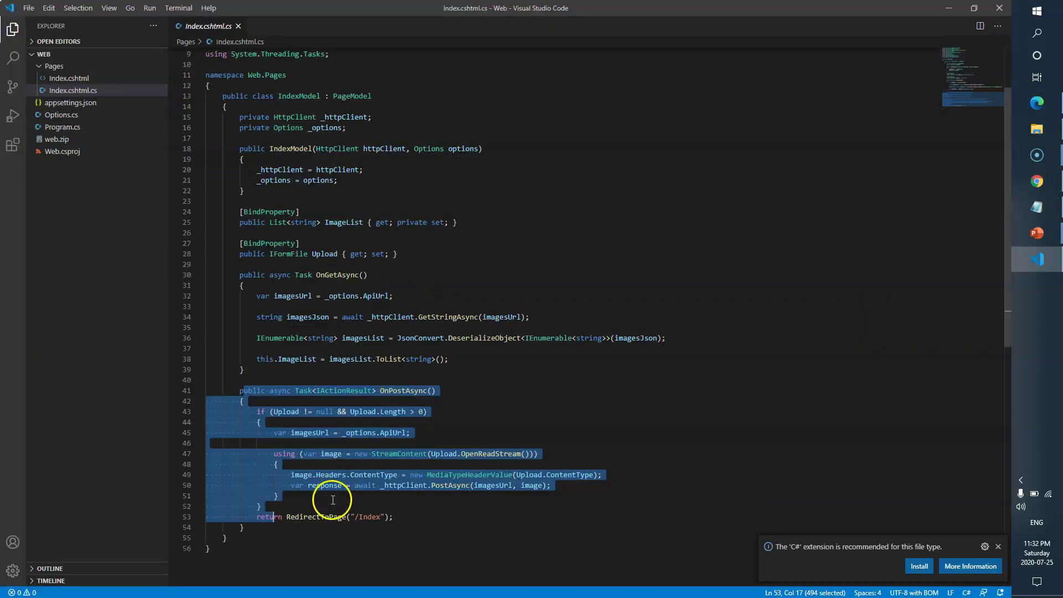
click(279, 495)
drag(287, 475, 589, 485)
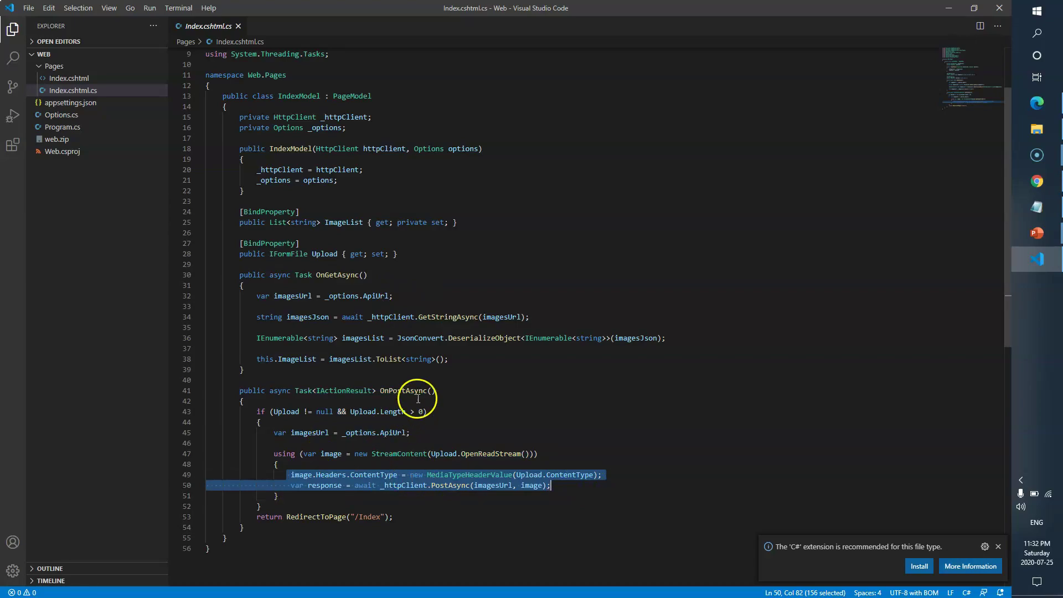
- Check the lab's Azure CLI sign-in instruction and open a Command Prompt by running cmd
key(alt+Tab)
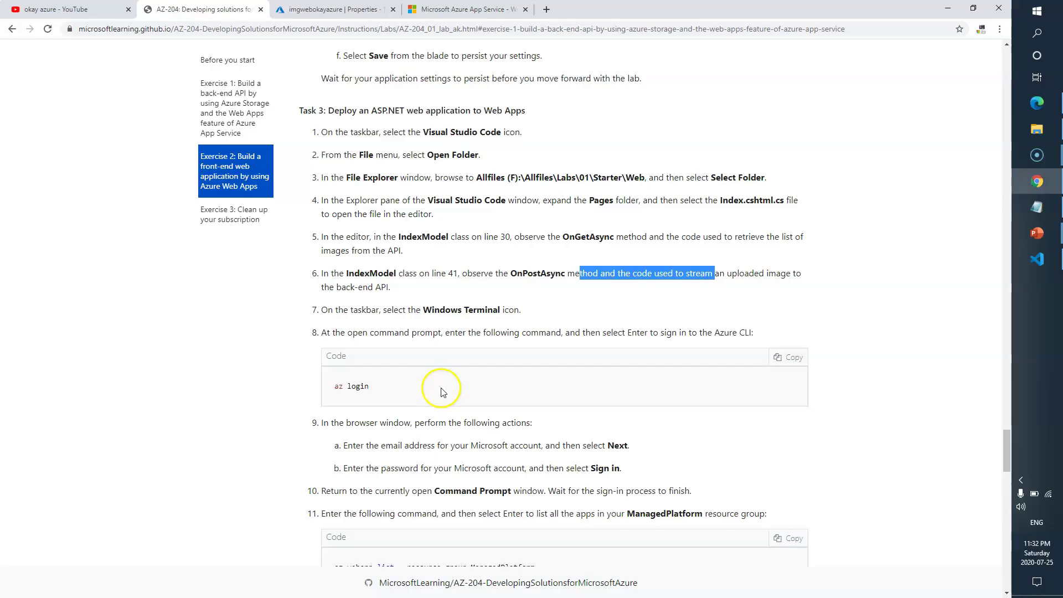
click(412, 302)
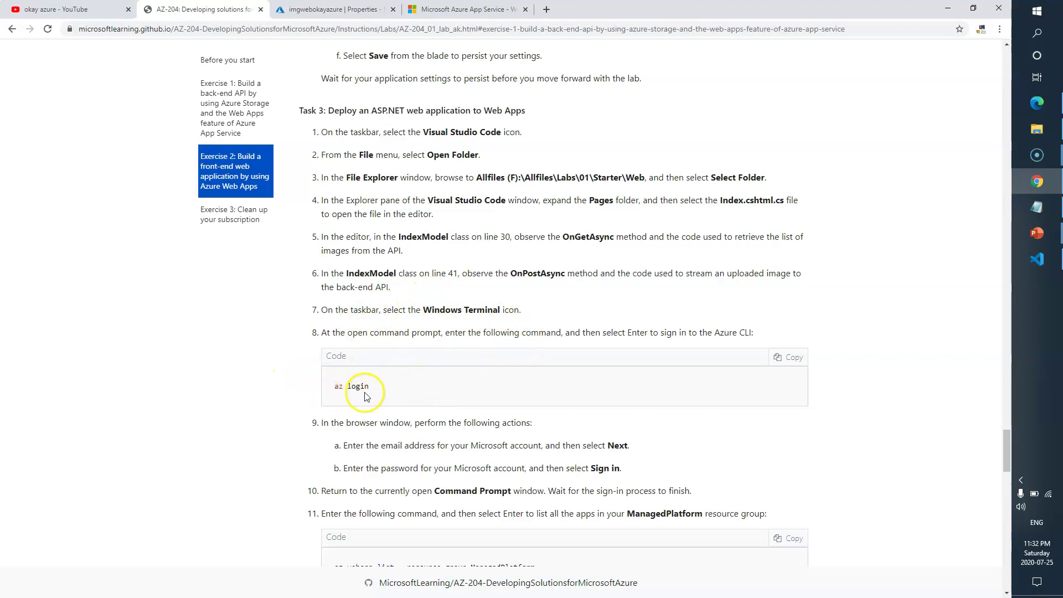
click(19, 576)
key(super+r)
text(cmd)
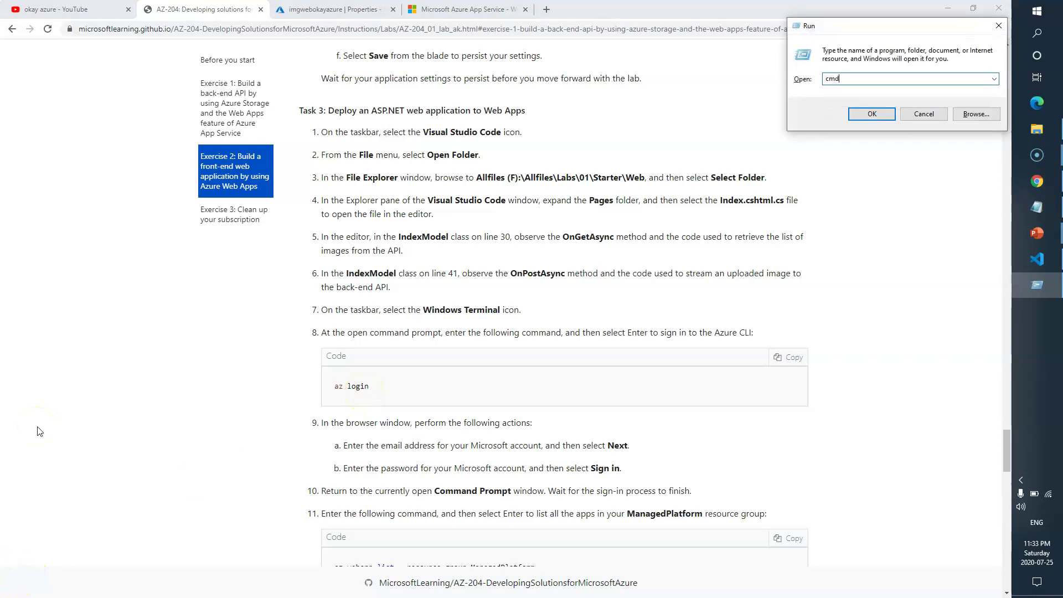
key(Return)
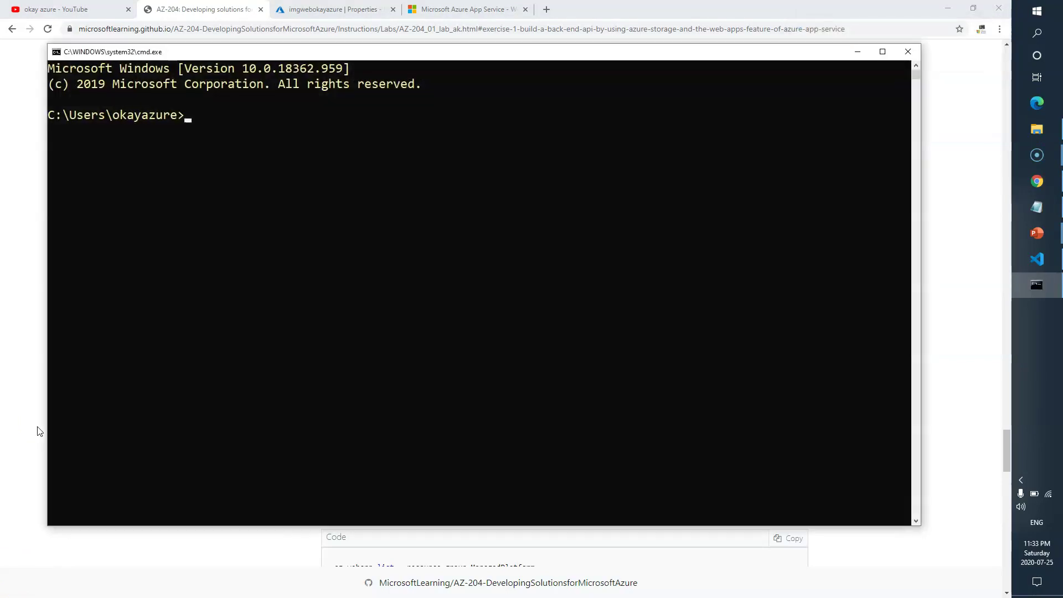
- Shorten the Command Prompt window, run az login, and sign in with the already signed-in Microsoft account
drag(645, 526, 547, 212)
click(330, 130)
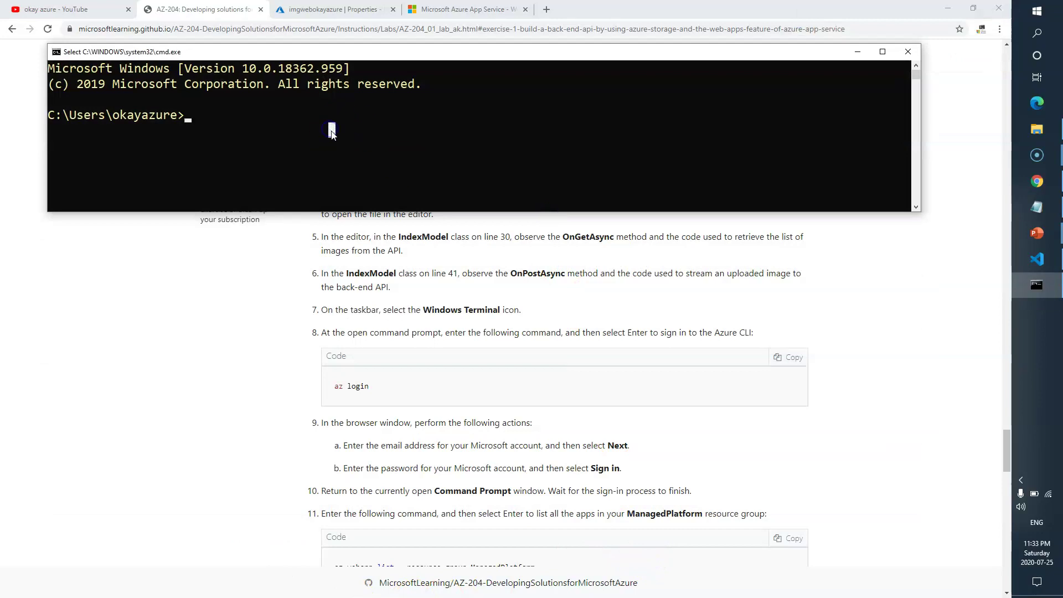
text(az log)
key(BackSpace)
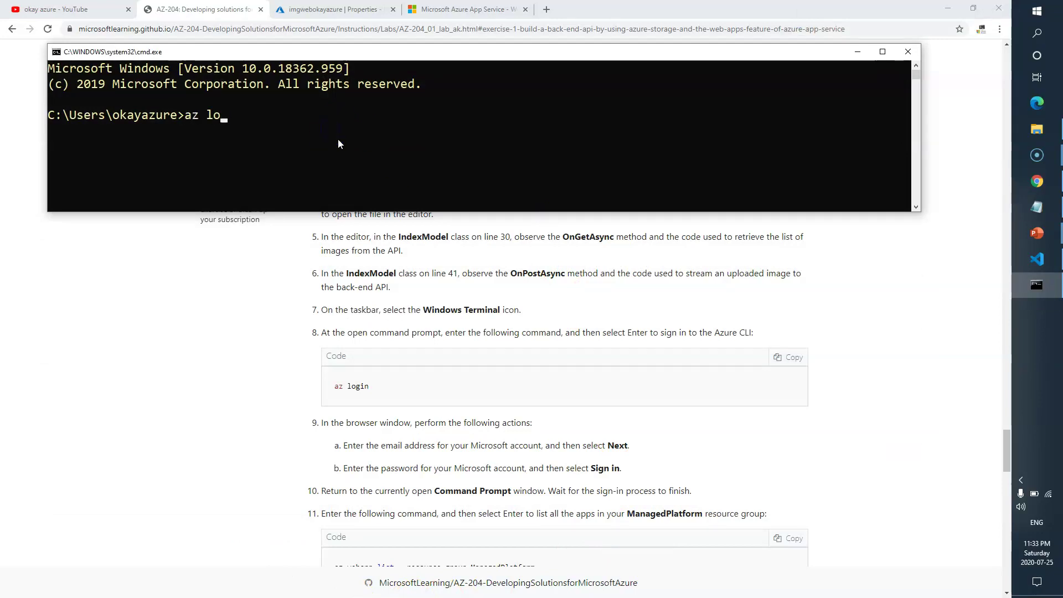
text(gin)
key(Return)
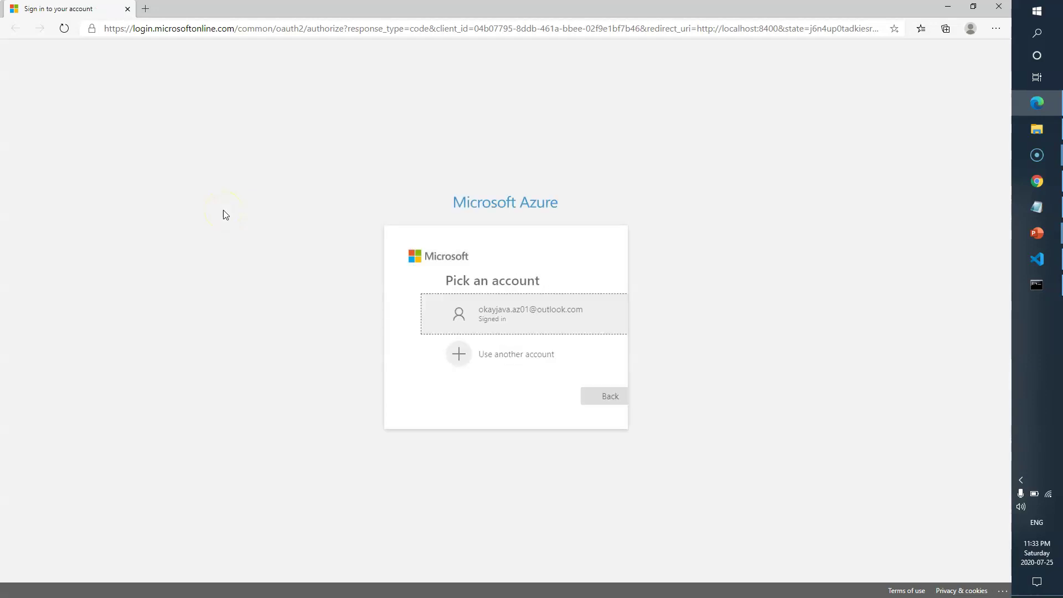
click(478, 313)
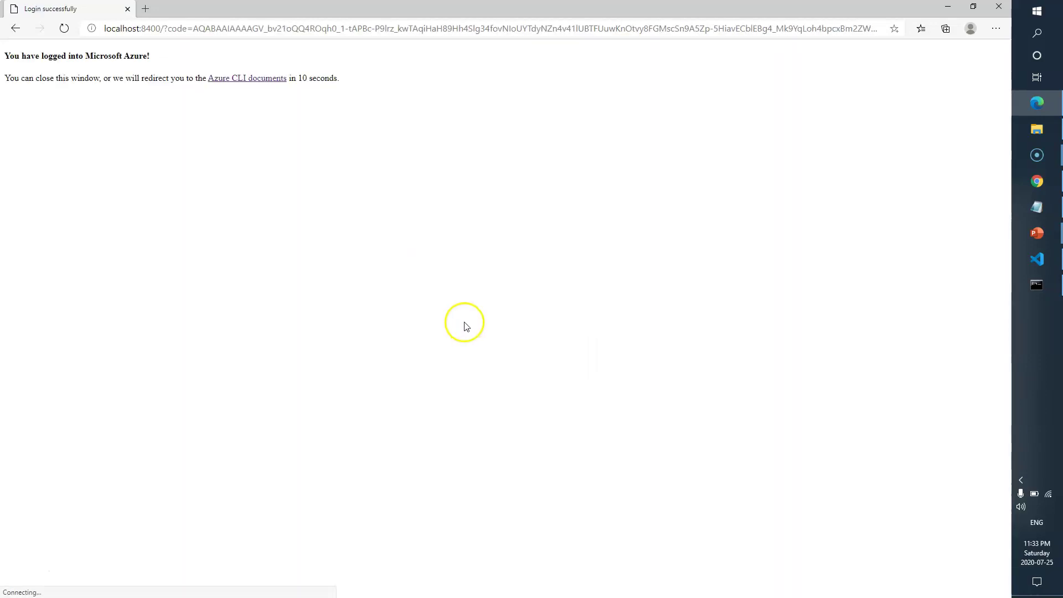
- Check the login message in the browser and the az login output in a taller Command Prompt window
drag(83, 56, 19, 54)
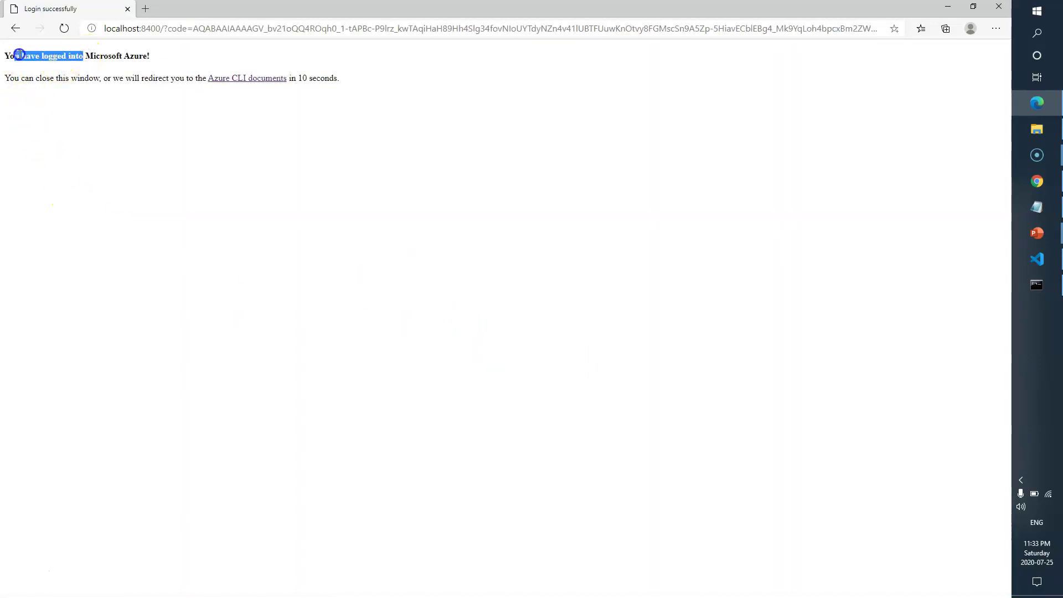
click(1037, 283)
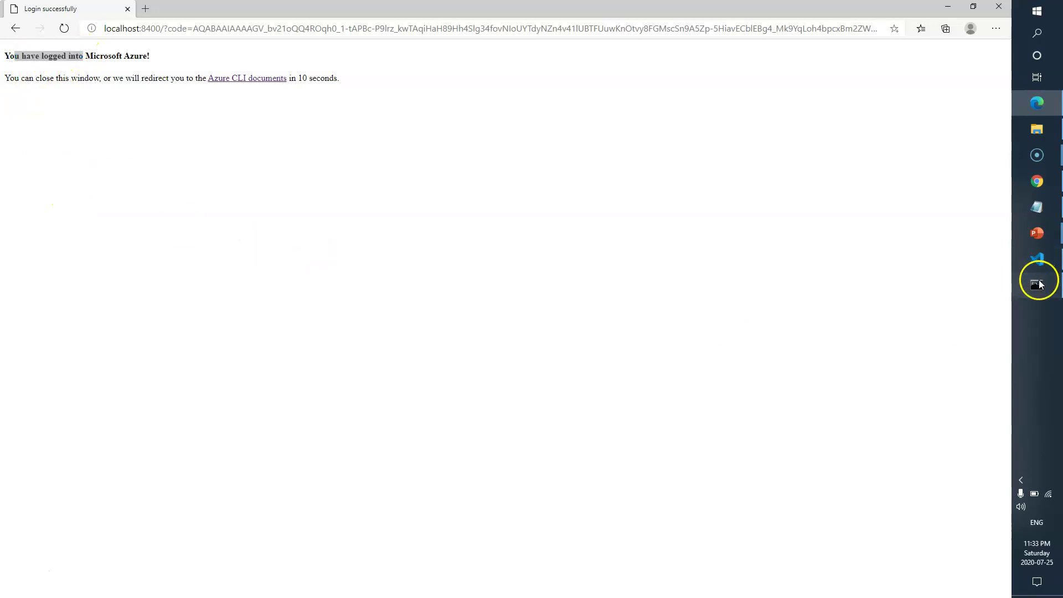
scroll(125, 152, up, 1)
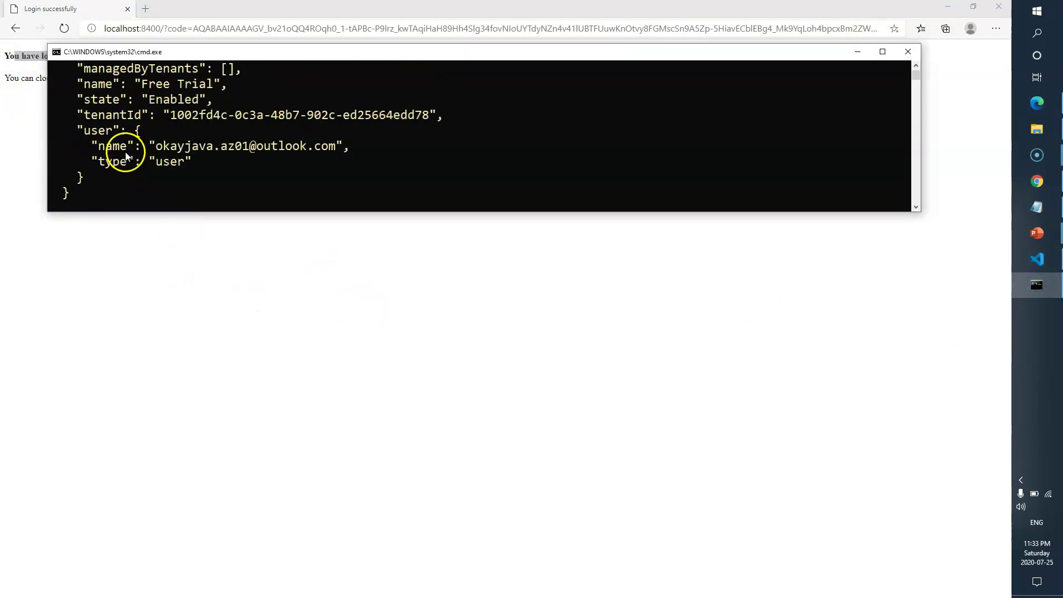
drag(313, 214, 310, 396)
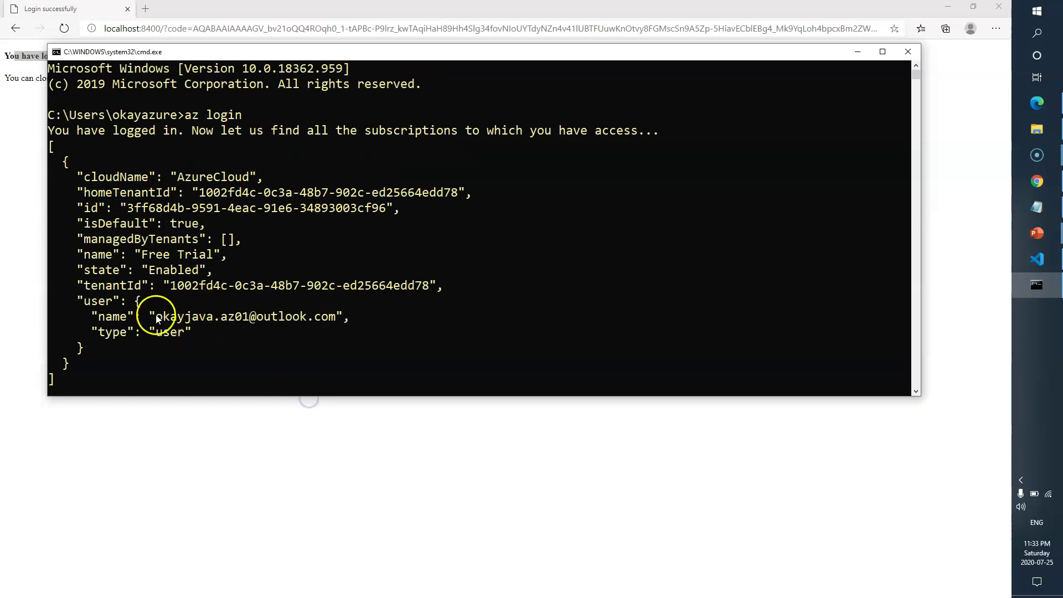
- Check the account details in the az login output and review the lab's sign-in instructions, steps 7 to 10
drag(149, 316, 288, 319)
drag(75, 134, 213, 132)
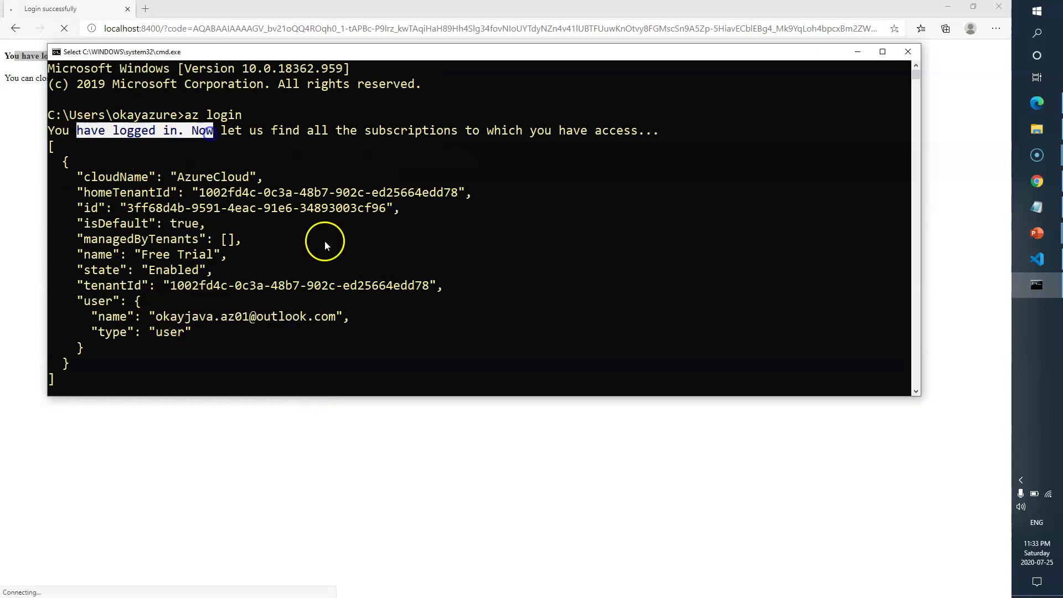
click(1049, 188)
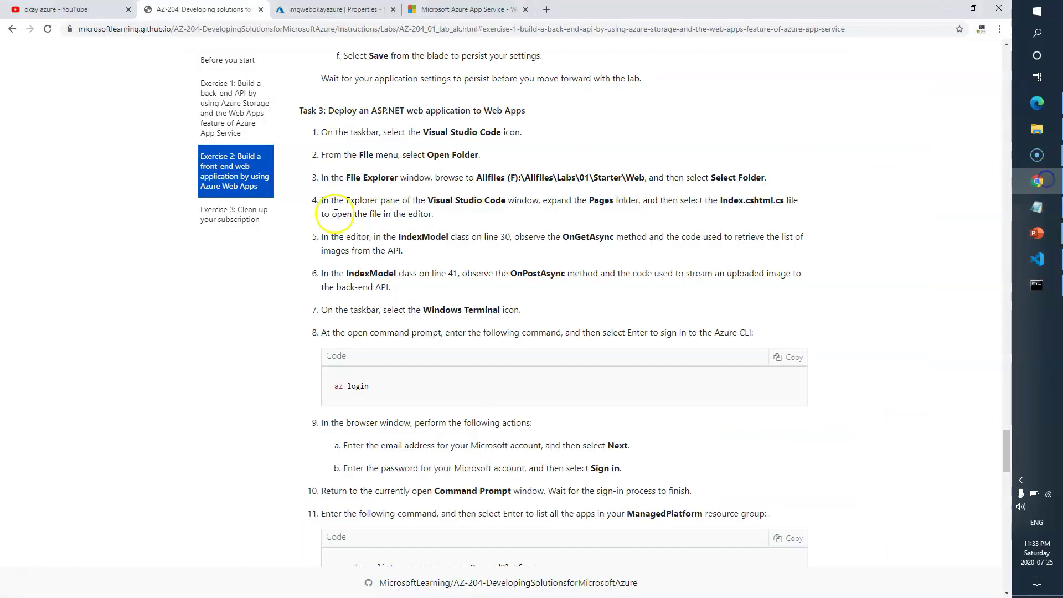
drag(514, 309, 321, 309)
scroll(400, 321, down, 2)
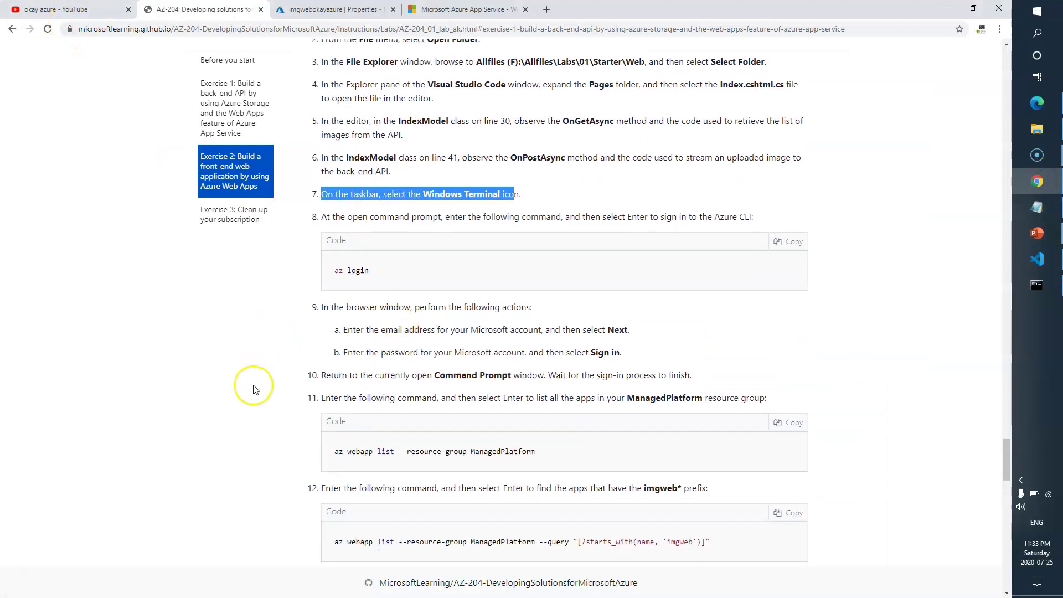
scroll(254, 384, down, 1)
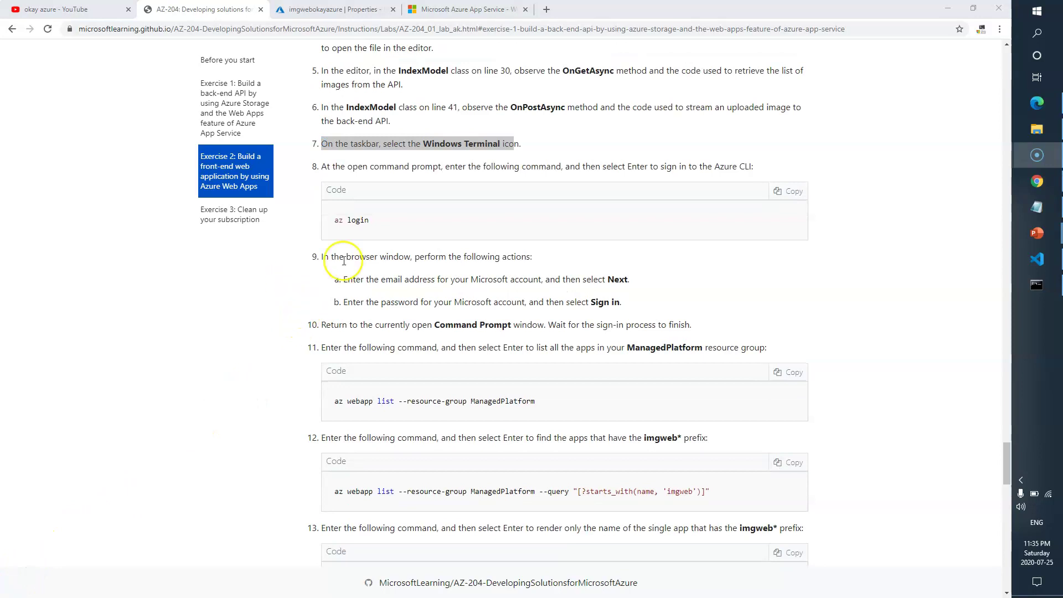
drag(324, 256, 642, 305)
click(696, 312)
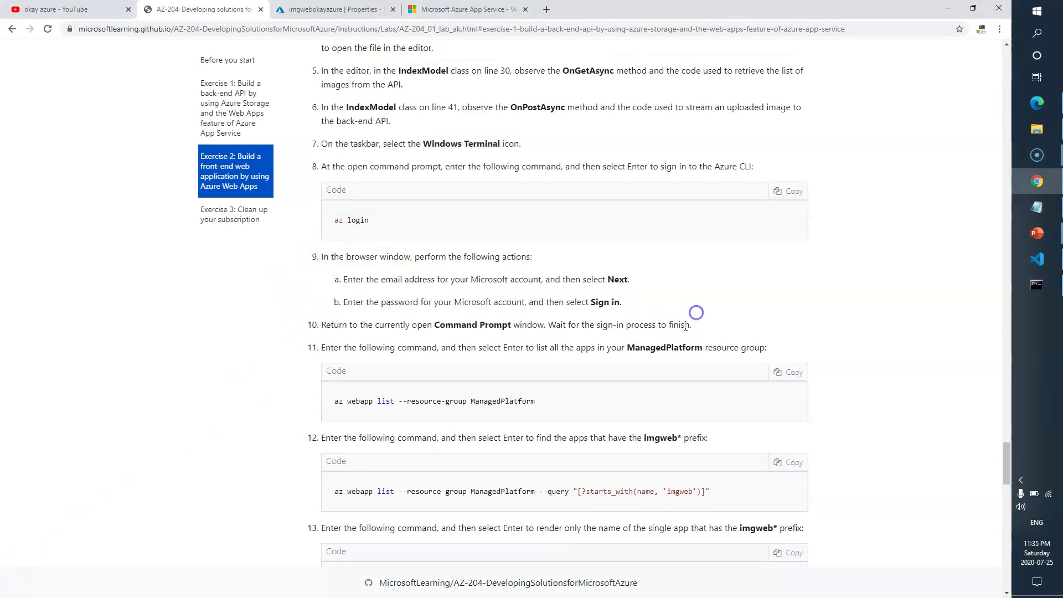
scroll(441, 343, down, 1)
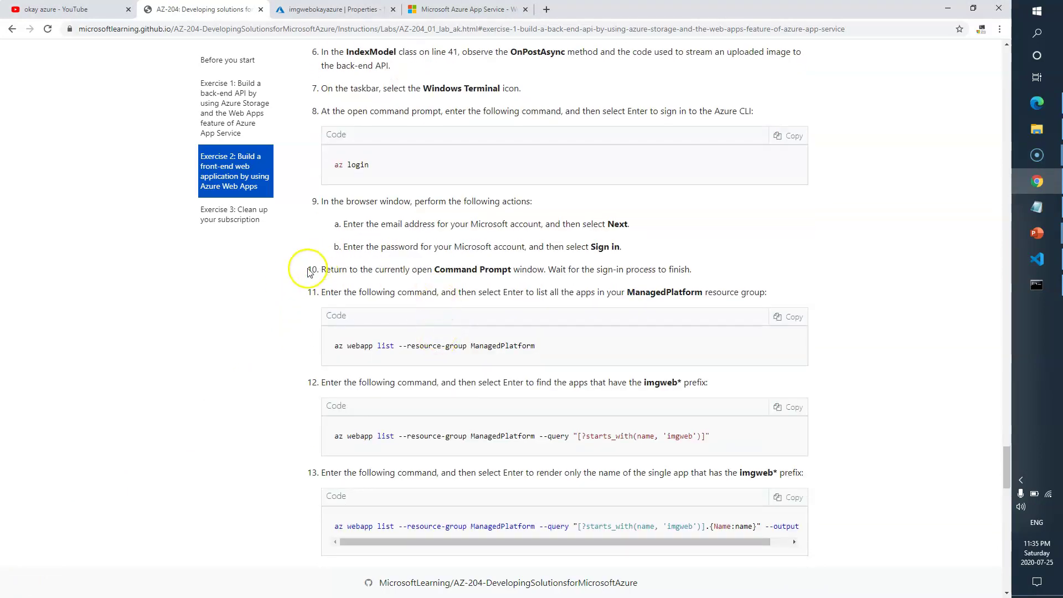
- Following lab step 11, run az webapp list -g ManagedPlatform in the Command Prompt to list the resource group's web apps
drag(388, 298, 512, 297)
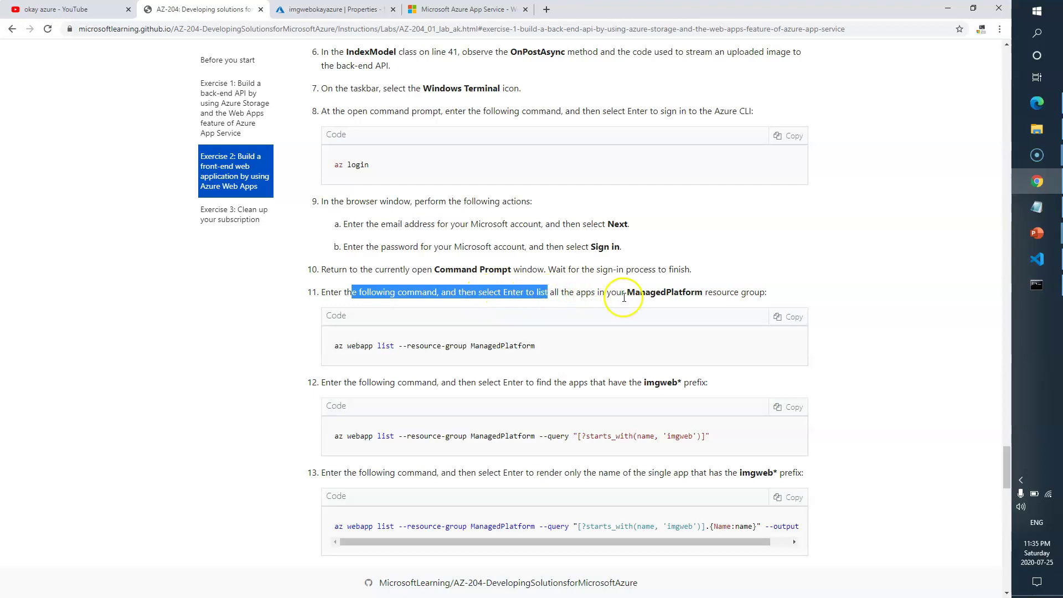
triple_click(729, 345)
key(ctrl+c)
key(alt+Tab)
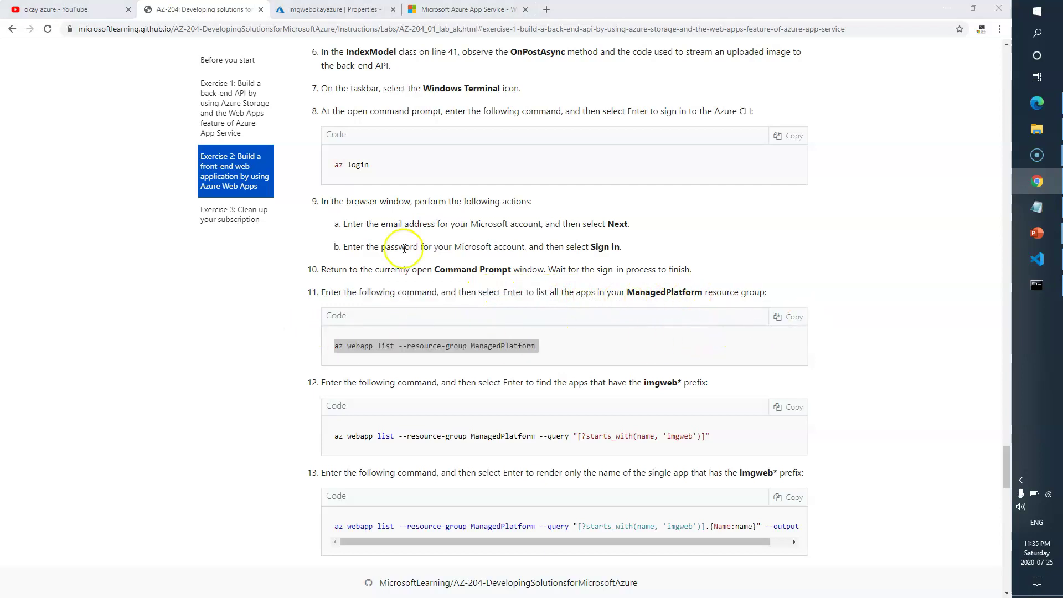
text(az we)
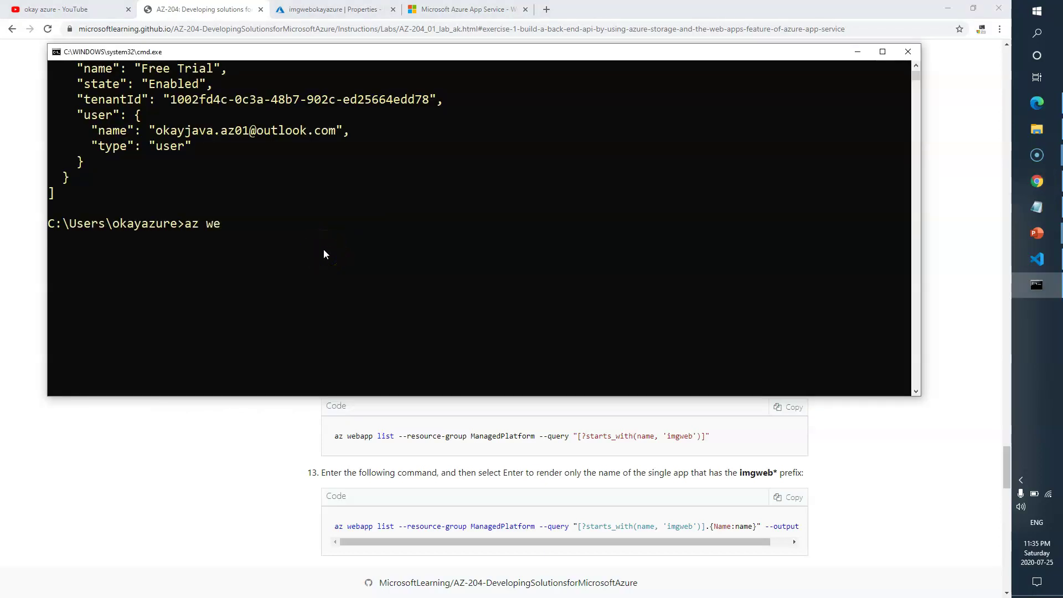
text(bapp lost)
key(BackSpace)
key(BackSpace)
key(BackSpace)
text(ist -g)
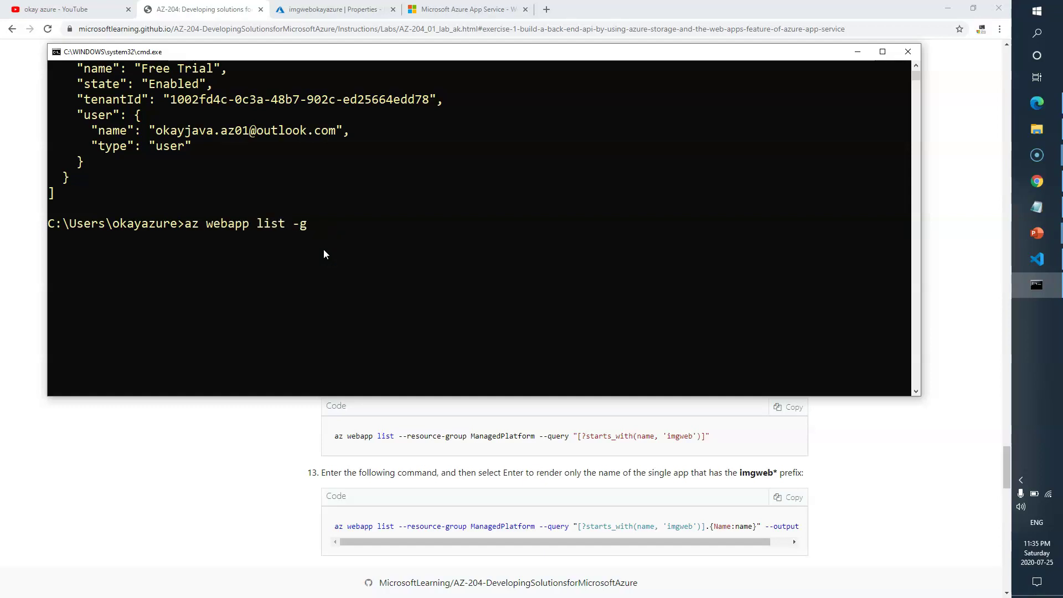
text( ManagedPal)
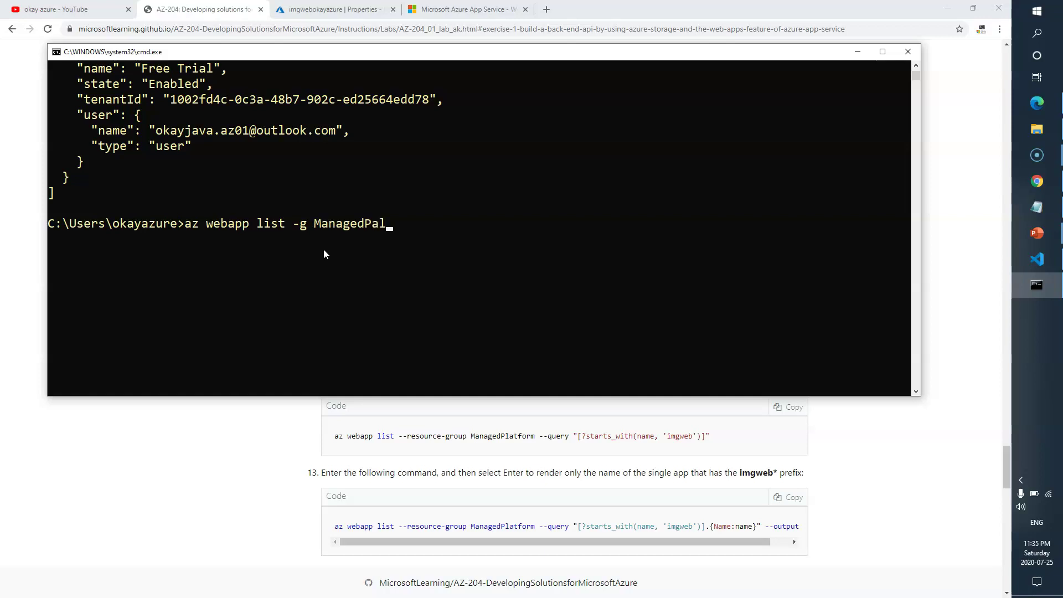
key(BackSpace)
key(BackSpace)
text(latform)
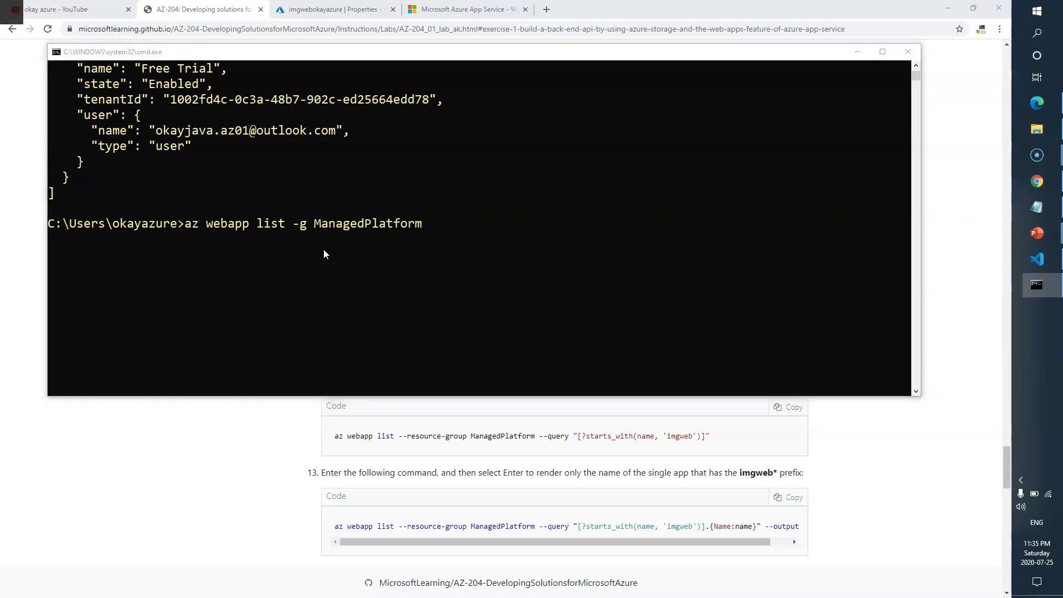
key(alt+Tab)
key(alt+Tab)
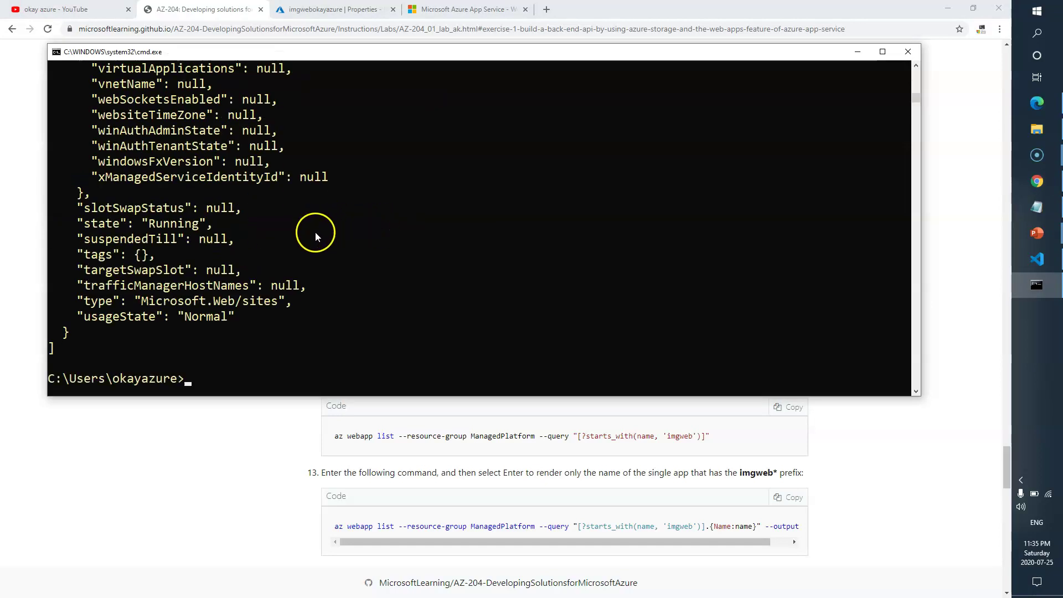
- Recall the az webapp list command for ManagedPlatform and append lab step 12's filter, --query "[?starts_with(name, 'imgweb')]"
key(alt+Tab)
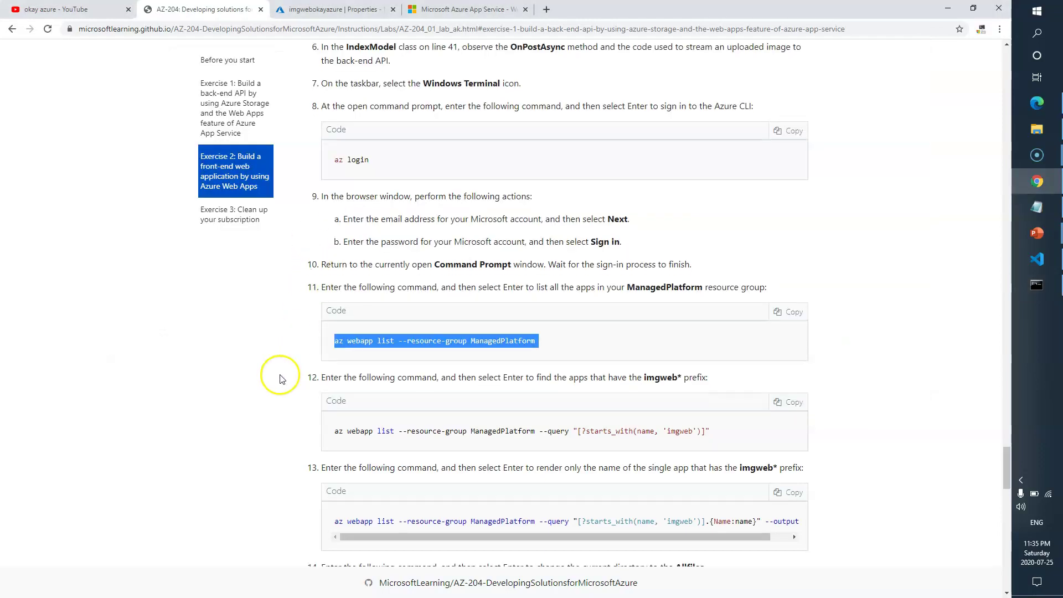
scroll(280, 376, down, 3)
drag(734, 268, 549, 269)
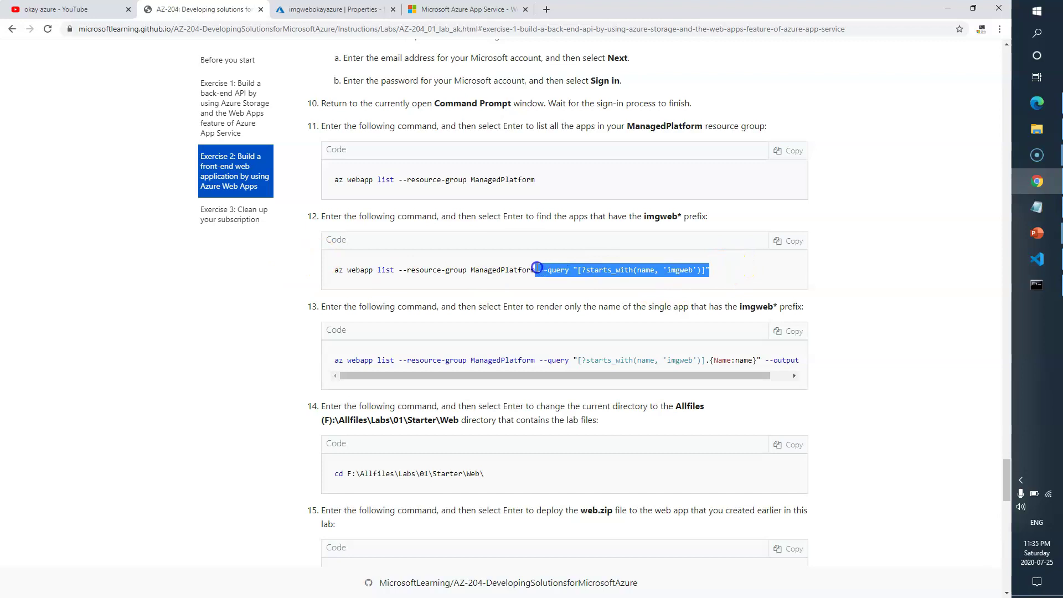
key(alt+Tab)
scroll(236, 247, up, 5)
scroll(236, 247, down, 10)
scroll(270, 260, up, 1)
right_click(270, 260)
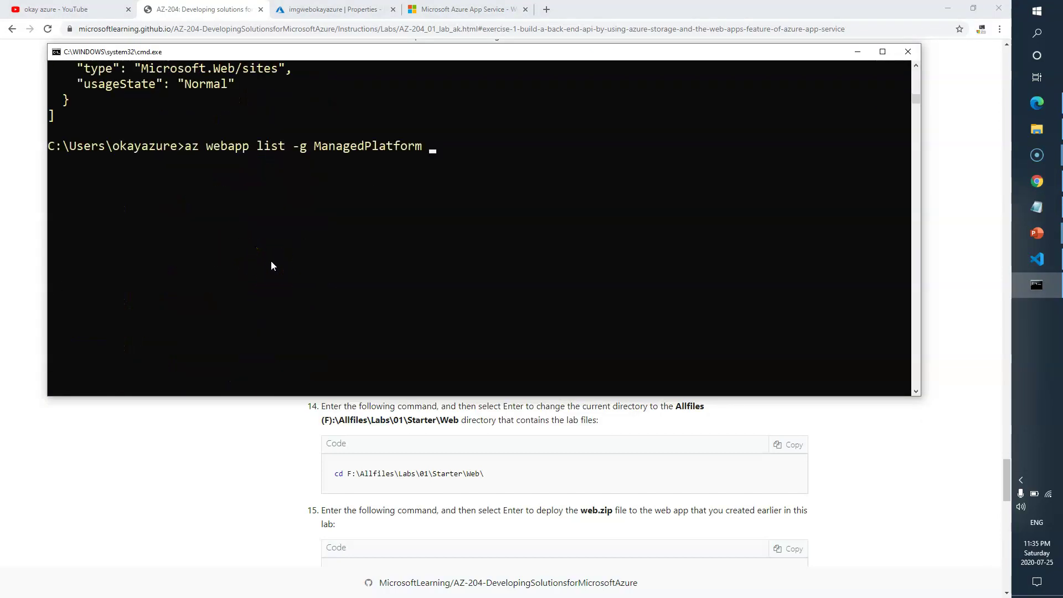
right_click(439, 164)
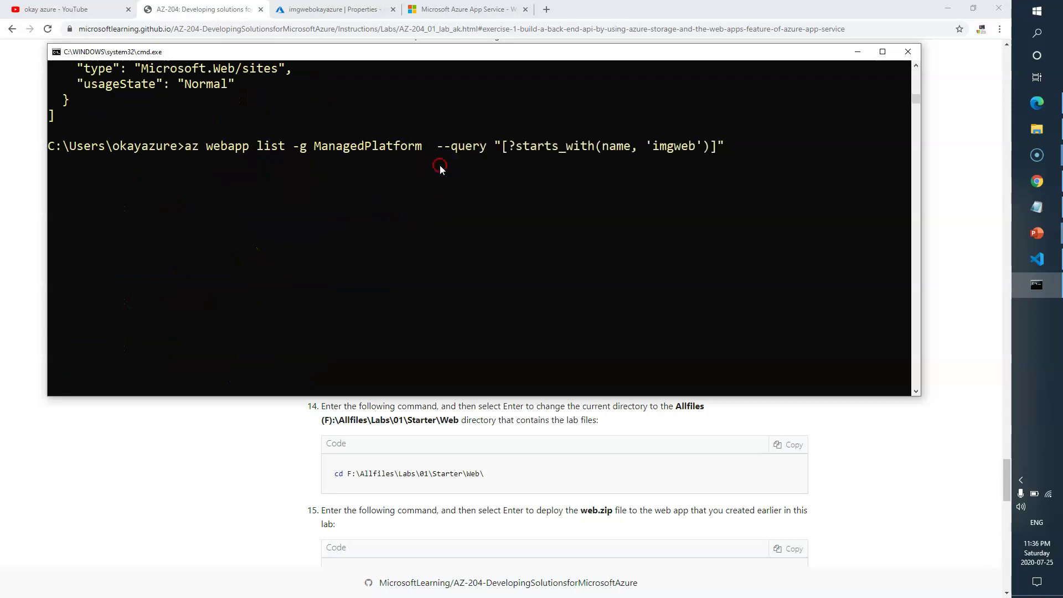
- Remove the extra space before --query and run the filtered az webapp list command
key(Left)
key(Left)
key(Left)
key(Left)
key(Left)
key(Left)
key(Left)
key(Left)
key(Left)
key(Left)
key(Left)
key(Left)
key(Left)
key(Left)
key(Left)
key(Left)
key(Left)
key(Left)
key(Left)
key(Left)
key(Left)
key(Left)
key(Left)
key(Left)
key(Left)
key(Left)
key(Left)
key(Left)
key(Left)
key(Left)
key(Left)
key(Left)
key(Left)
key(Left)
key(Left)
key(Left)
key(Delete)
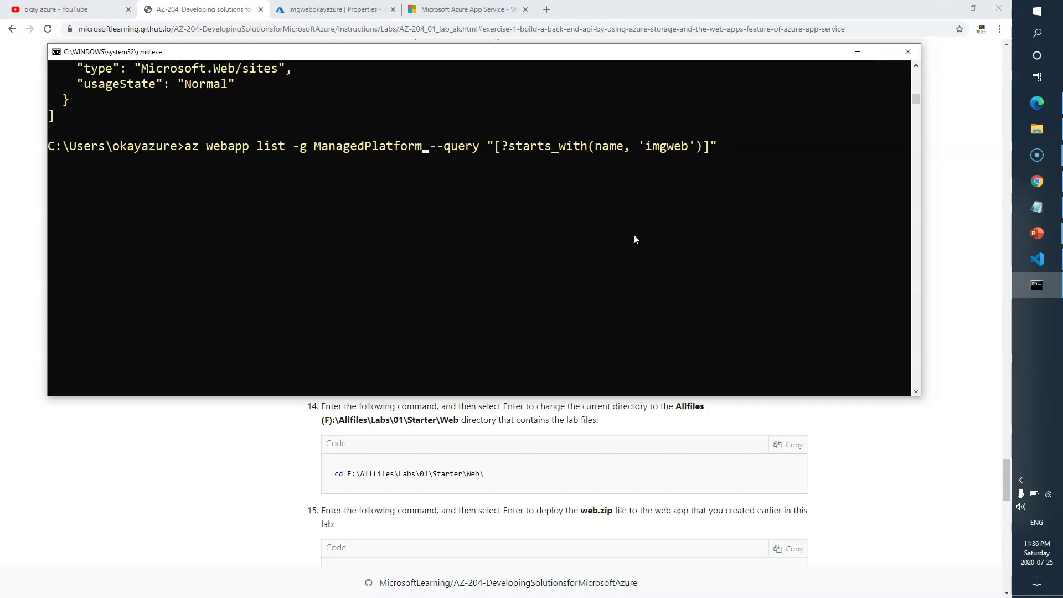
key(Return)
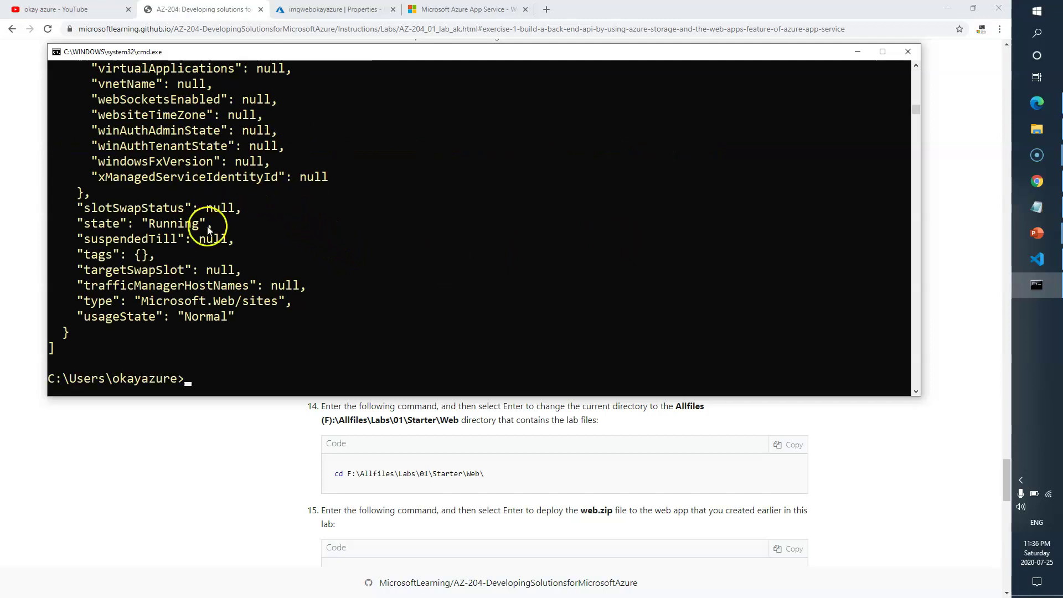
- Copy the ending from lab step 13 and rerun the imgweb query with .{Name:name}" --output tsv to return only the app name
click(128, 497)
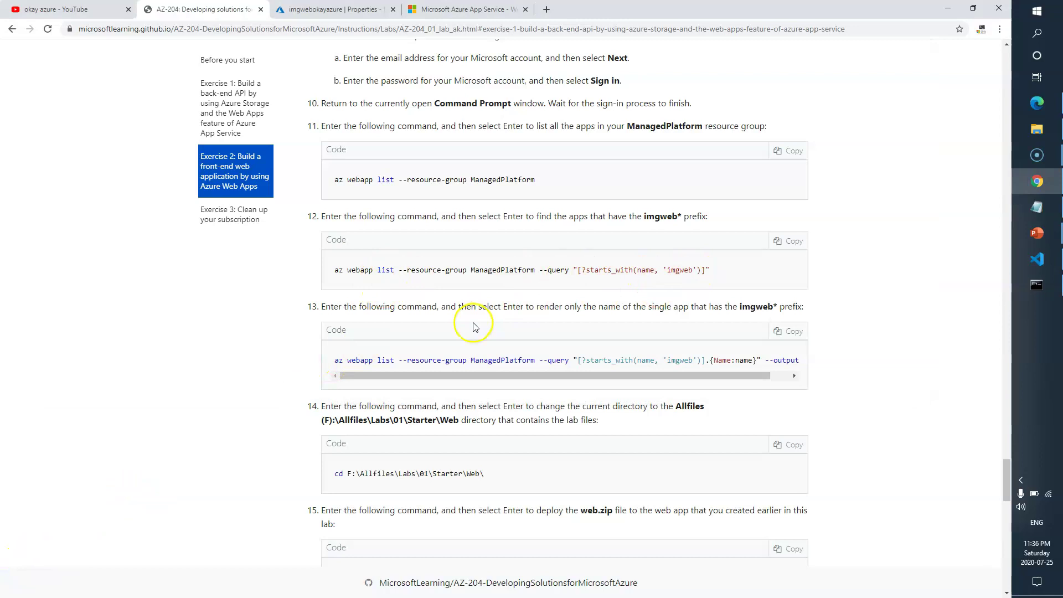
drag(486, 375, 625, 381)
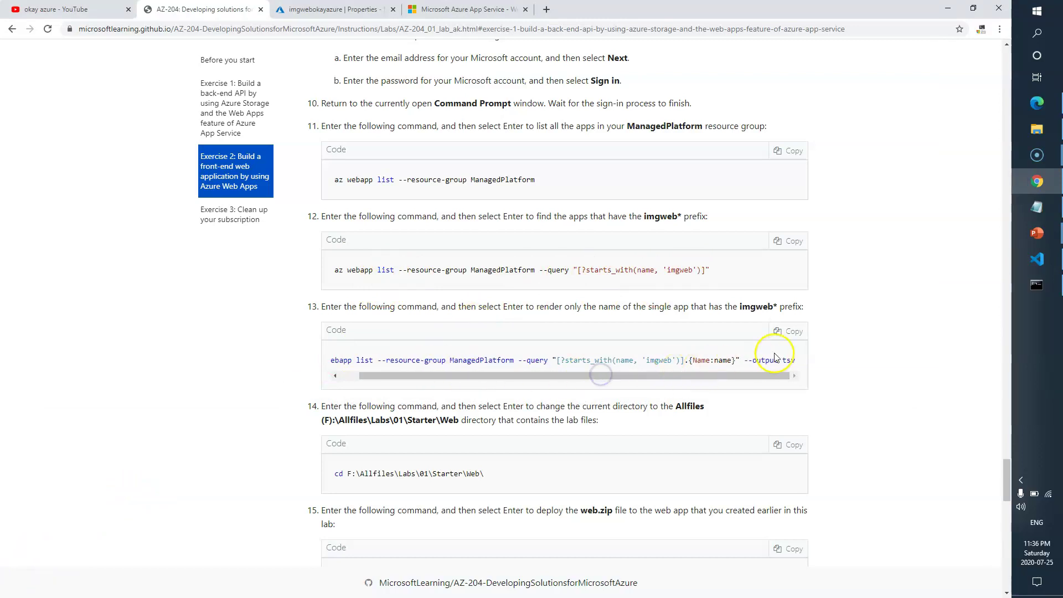
drag(798, 361, 720, 361)
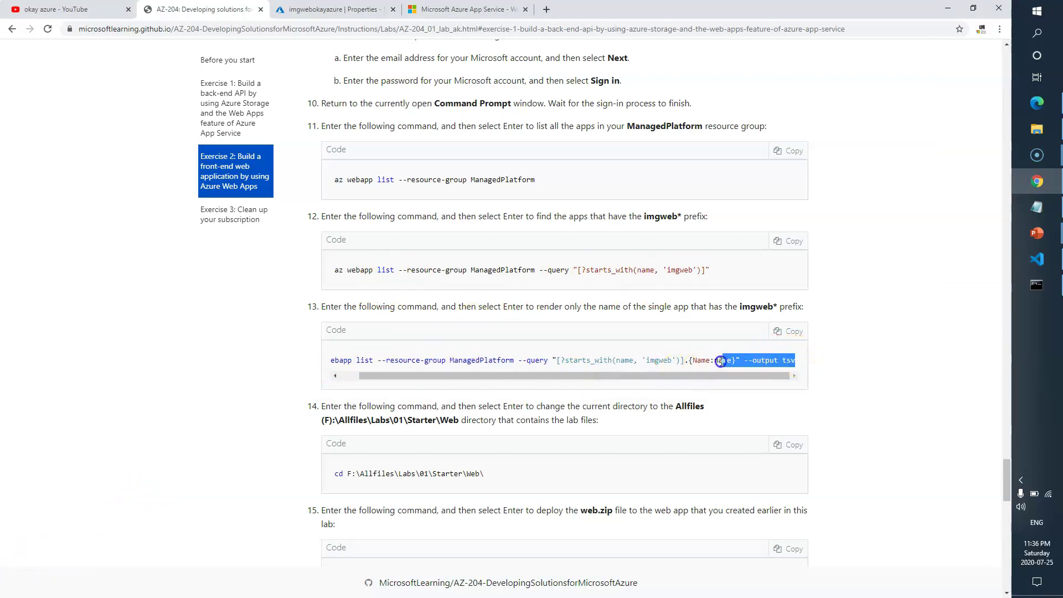
right_click(686, 360)
click(716, 364)
key(alt+Tab)
scroll(225, 238, up, 20)
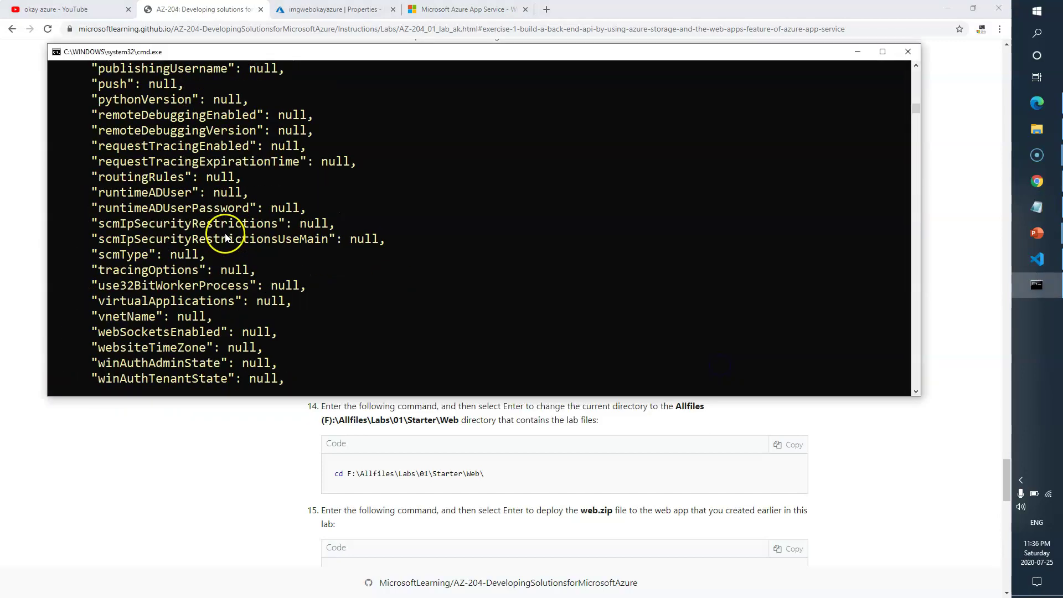
scroll(225, 238, down, 5)
scroll(225, 238, down, 15)
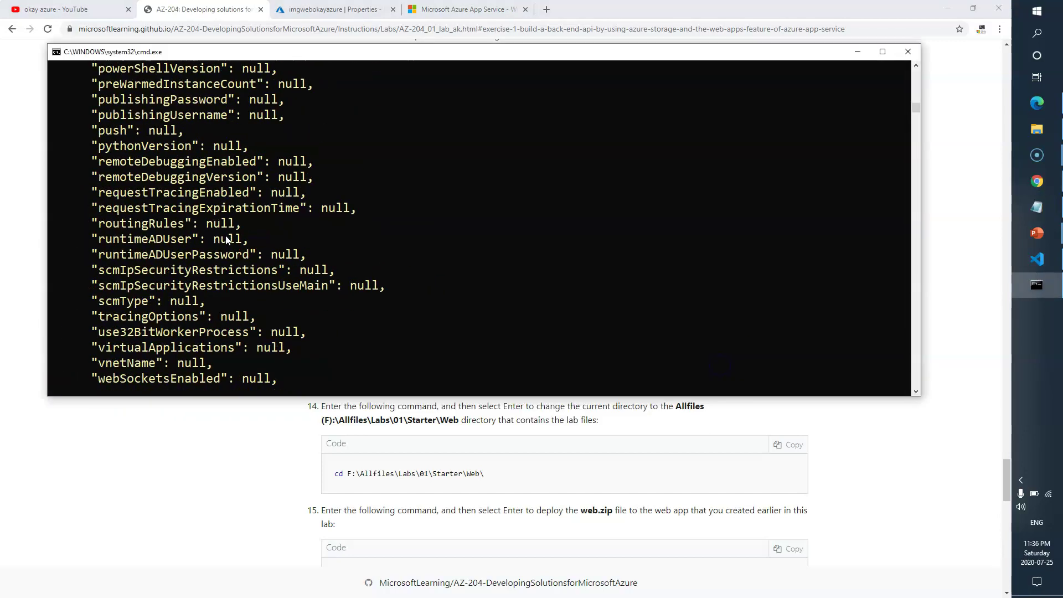
right_click(274, 252)
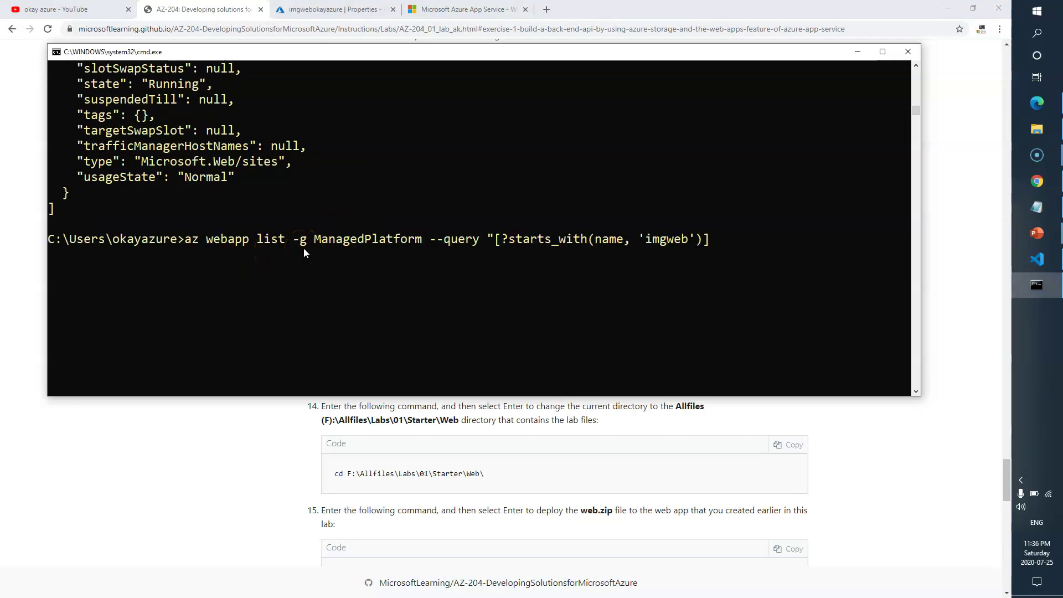
right_click(720, 250)
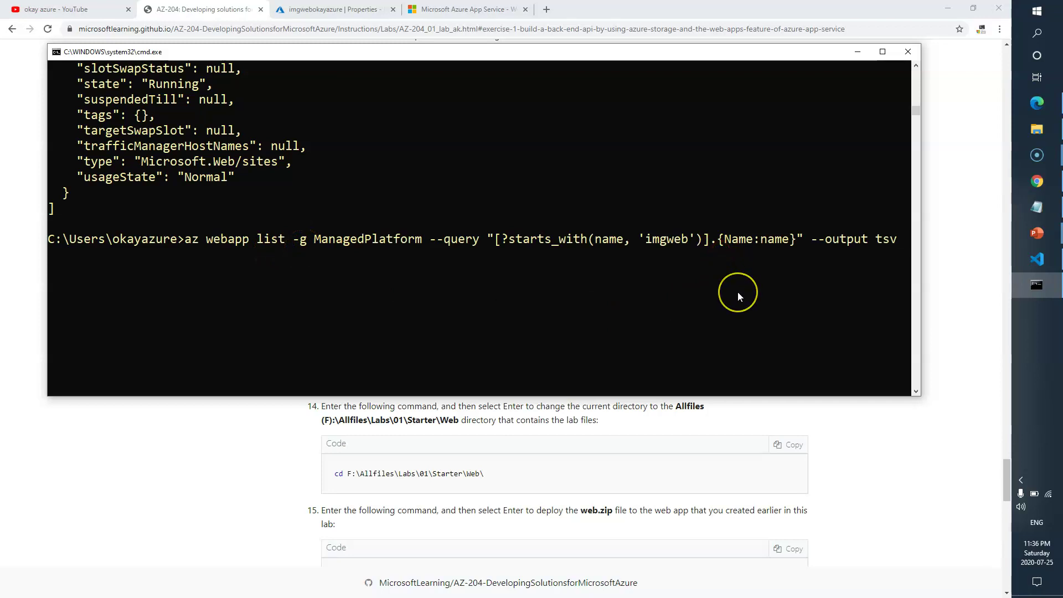
key(Return)
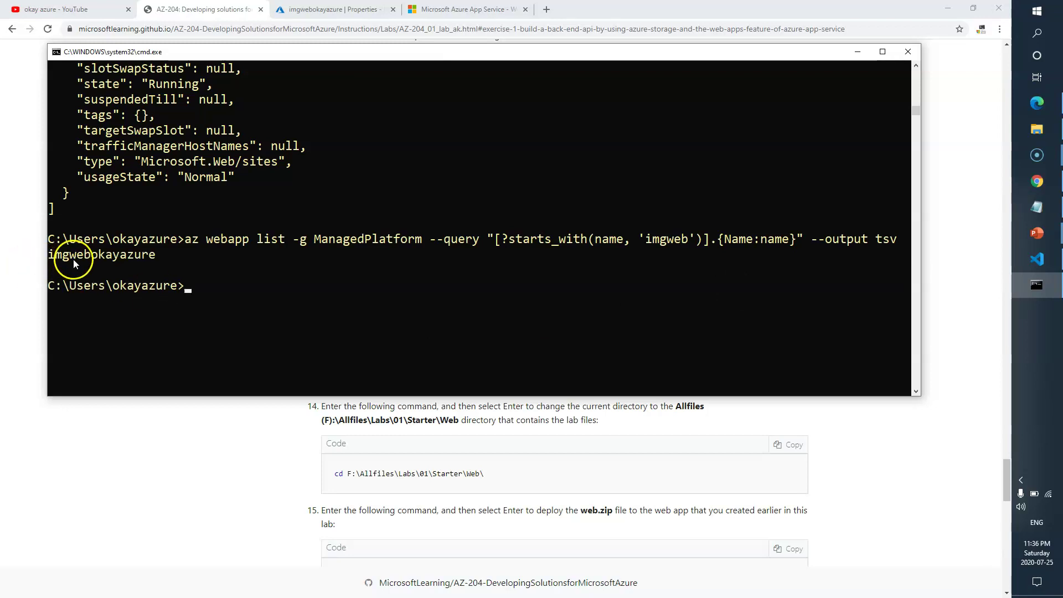
- Check lab step 14's directory change and open a new terminal in the Web folder in Visual Studio Code
click(163, 445)
scroll(462, 405, down, 3)
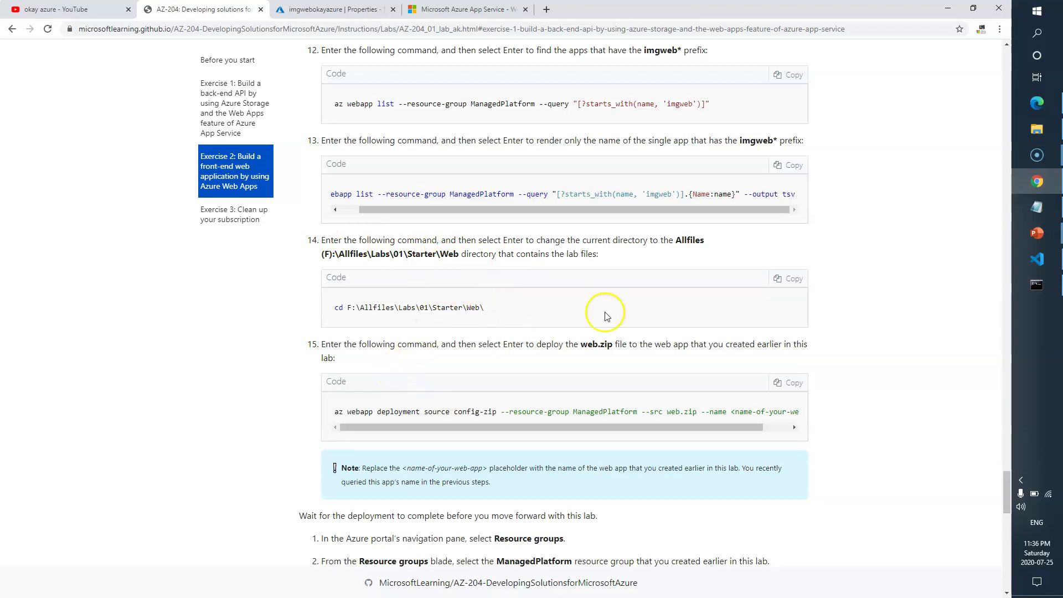
click(1041, 265)
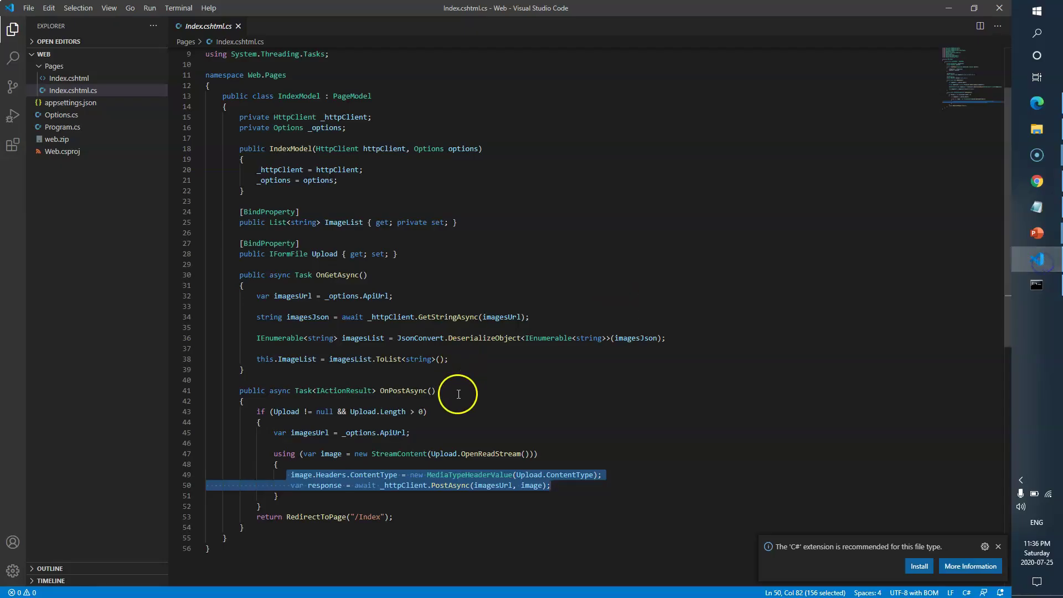
scroll(457, 396, down, 3)
click(181, 8)
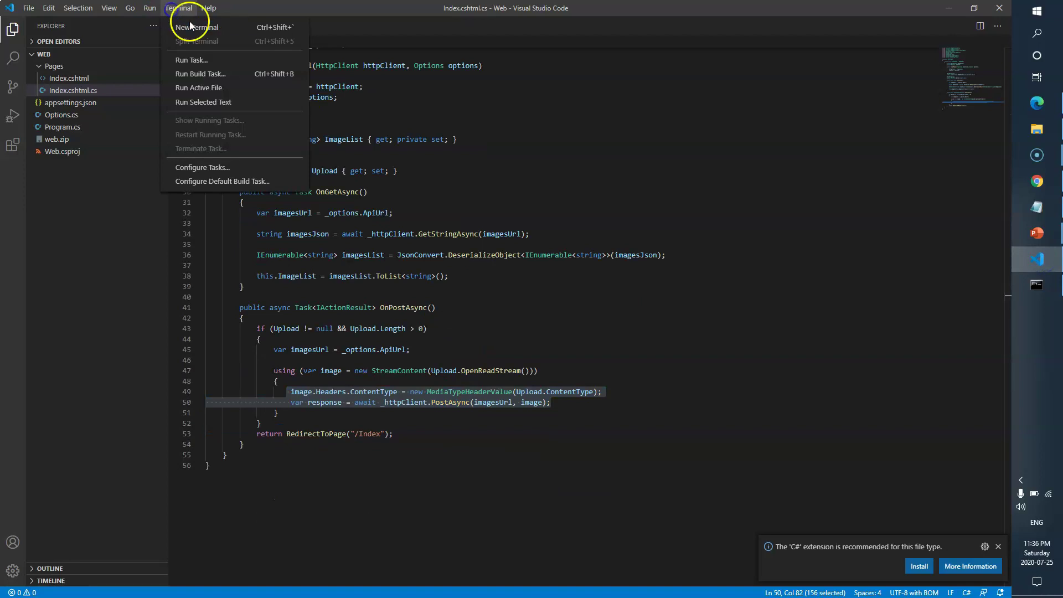
click(200, 24)
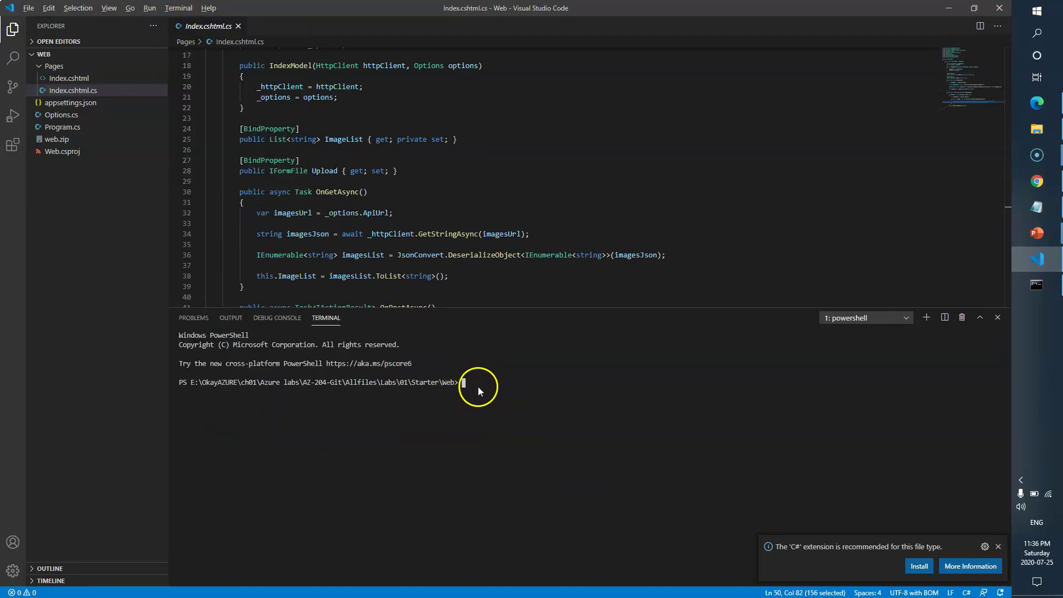
- Examine the az webapp deployment source config-zip command and its resource group and source options in lab step 15
key(alt+Tab)
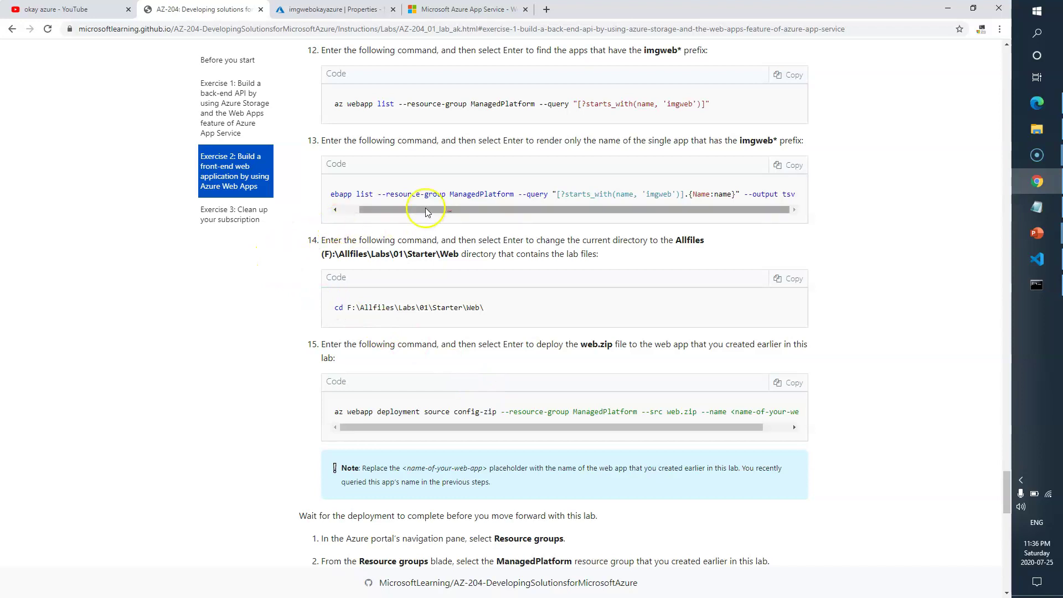
drag(423, 207, 371, 206)
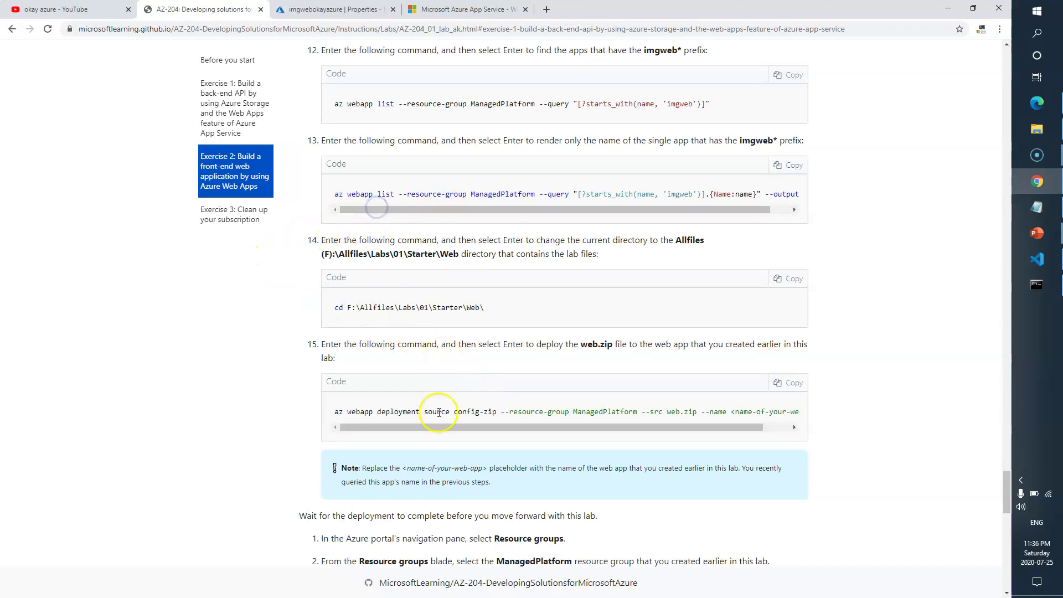
click(359, 414)
click(339, 416)
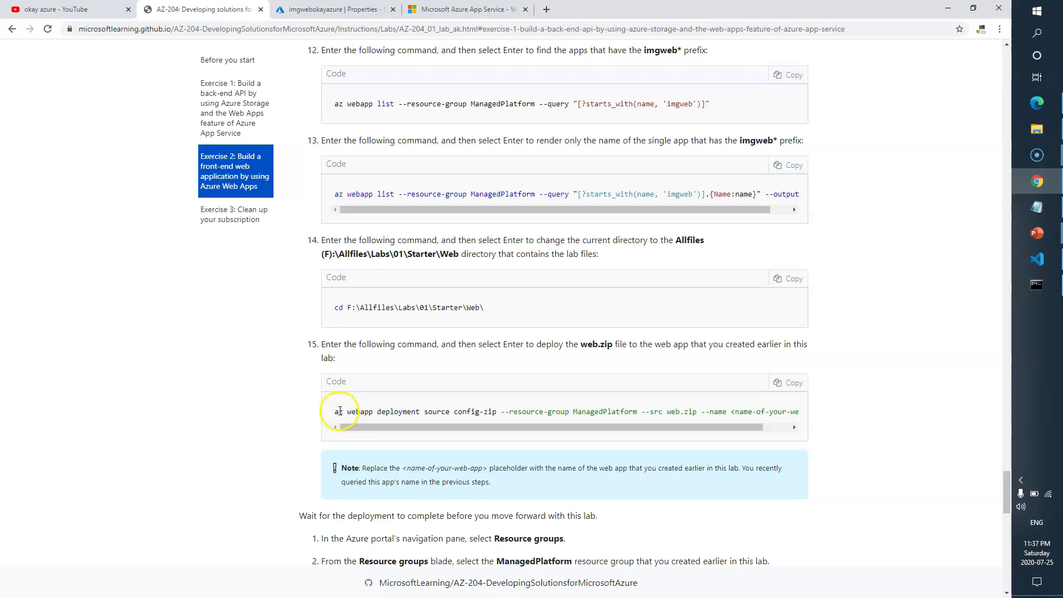
drag(381, 412, 666, 414)
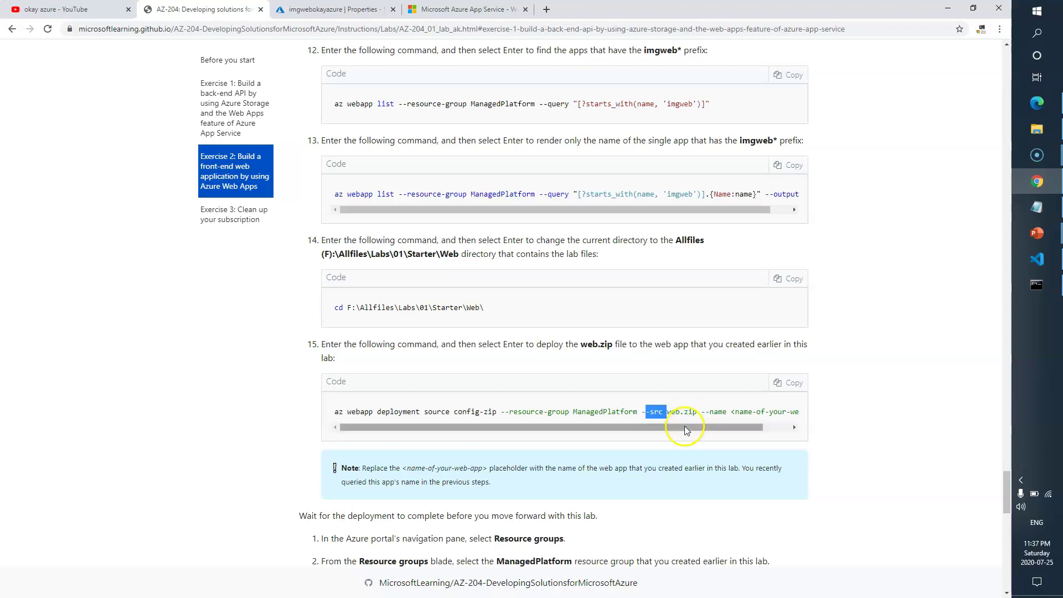
- Check the --name option in lab step 15 and enter az webapp deployment source in the Visual Studio Code terminal
drag(685, 427, 723, 412)
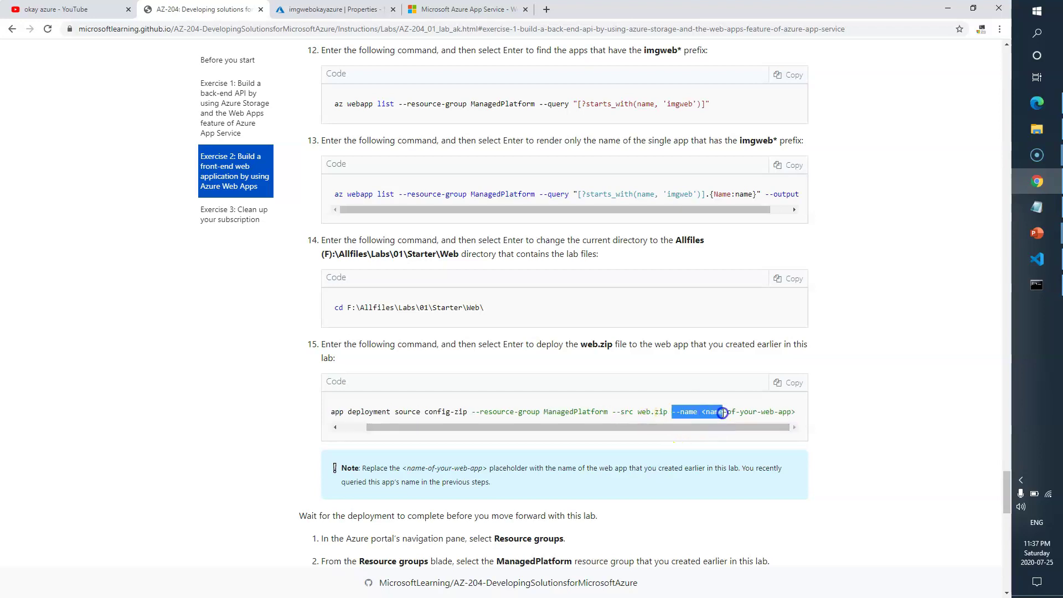
drag(476, 426, 362, 425)
key(alt+Tab)
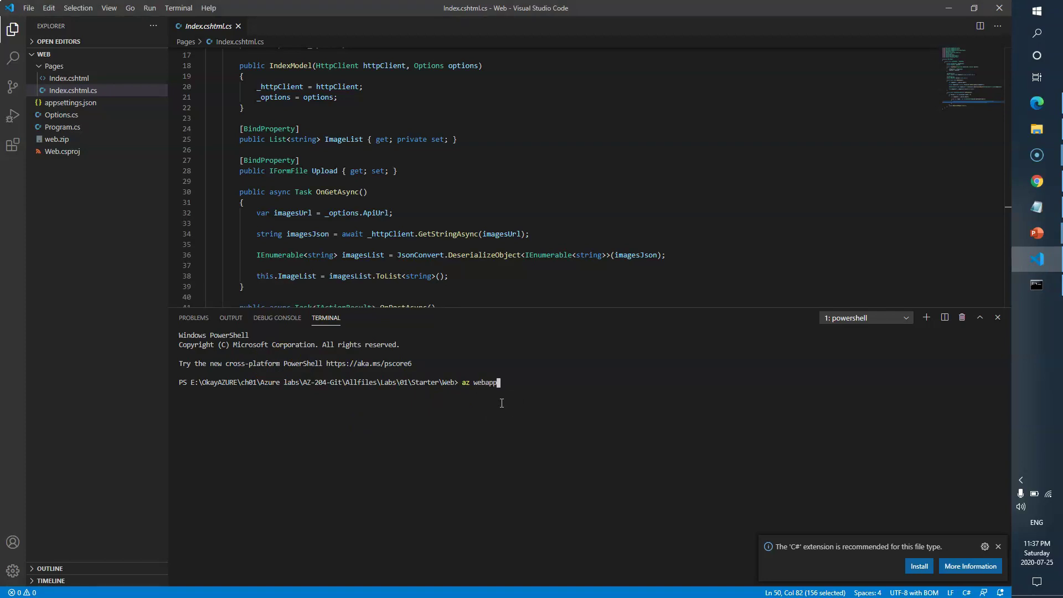
key(alt+Tab)
key(alt+Tab)
text(deployment)
key(alt+Tab)
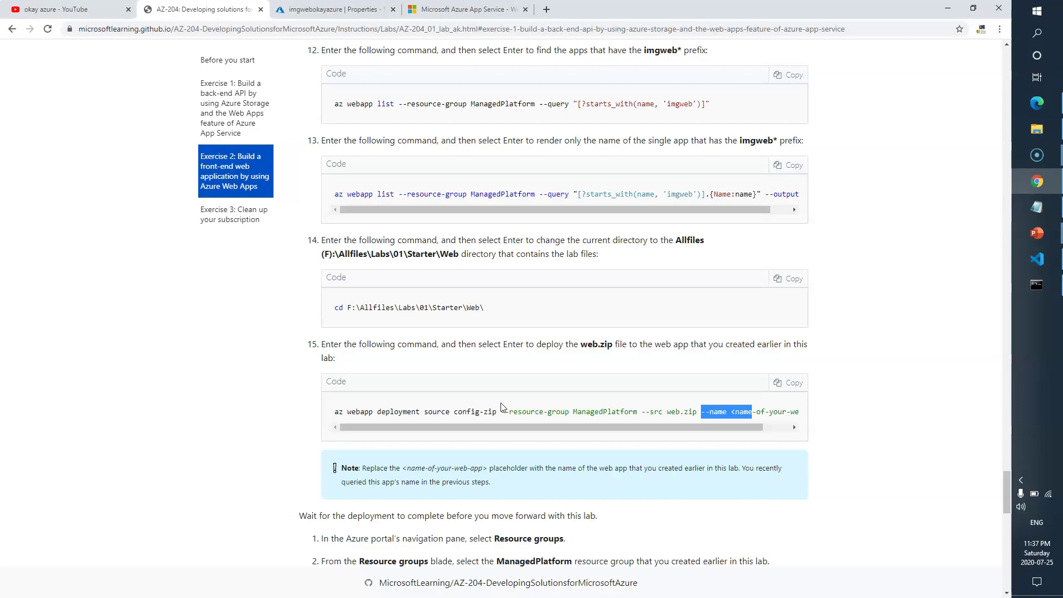
key(alt+Tab)
text(source)
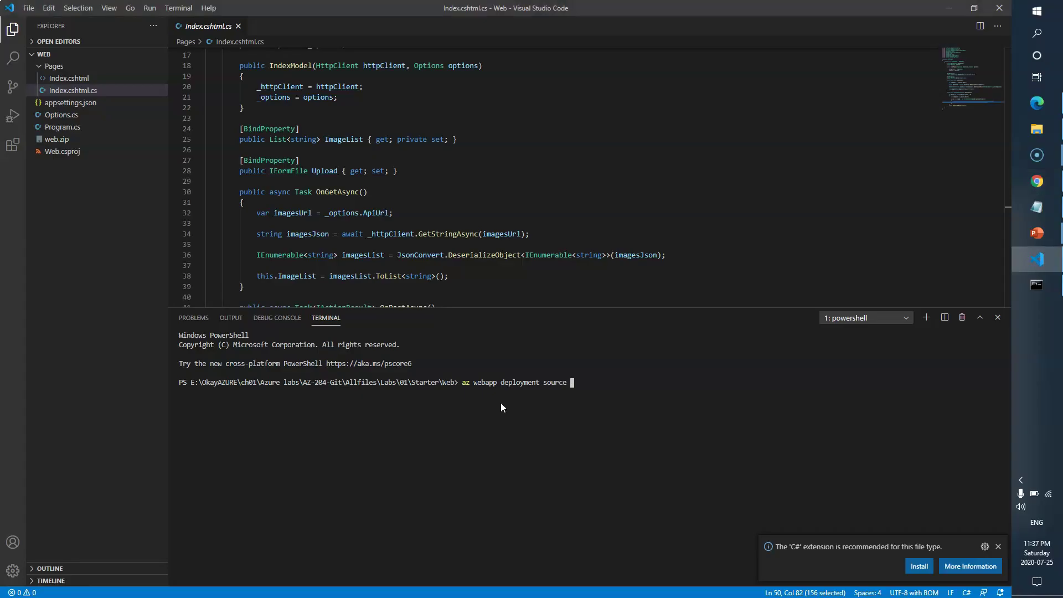
- Copy the rest of the lab command and append config-zip --resource-group ManagedPlatform --src web.zip --name to the terminal line, without the app-name placeholder
key(alt+Tab)
click(452, 411)
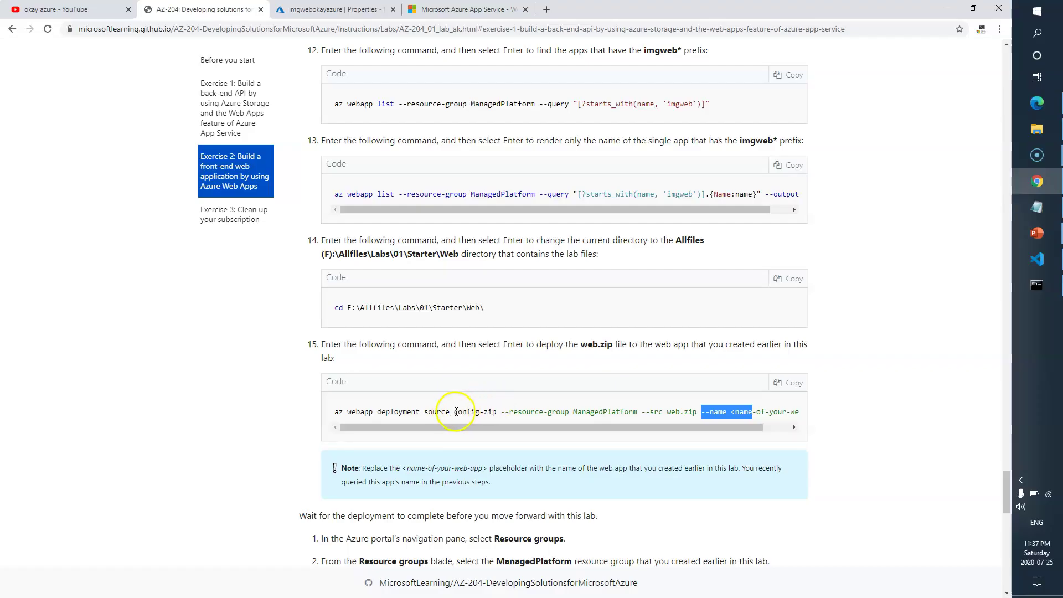
drag(454, 411, 812, 415)
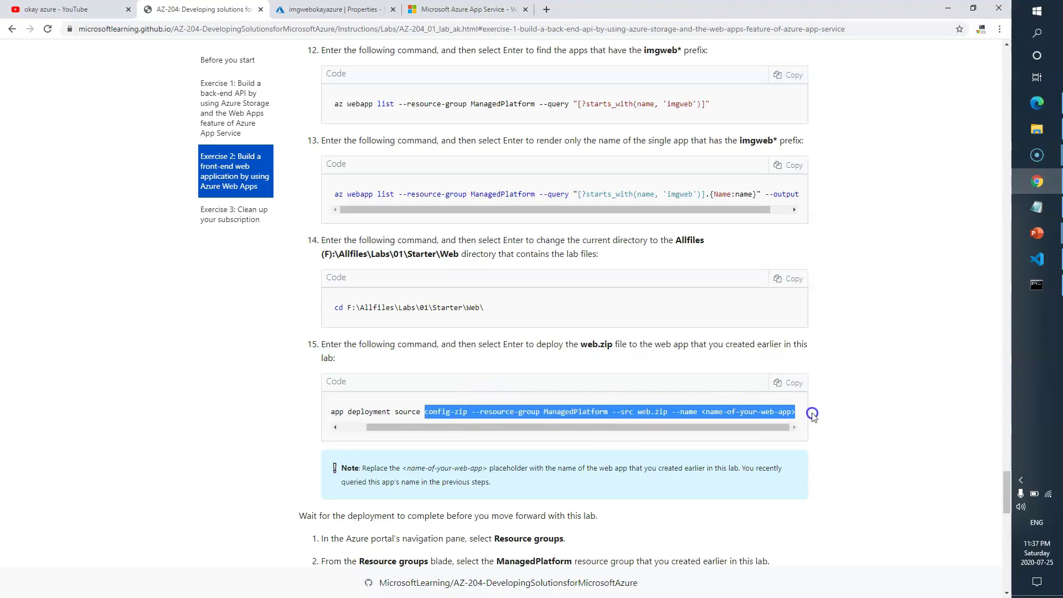
key(ctrl+c)
key(alt+Tab)
right_click(610, 384)
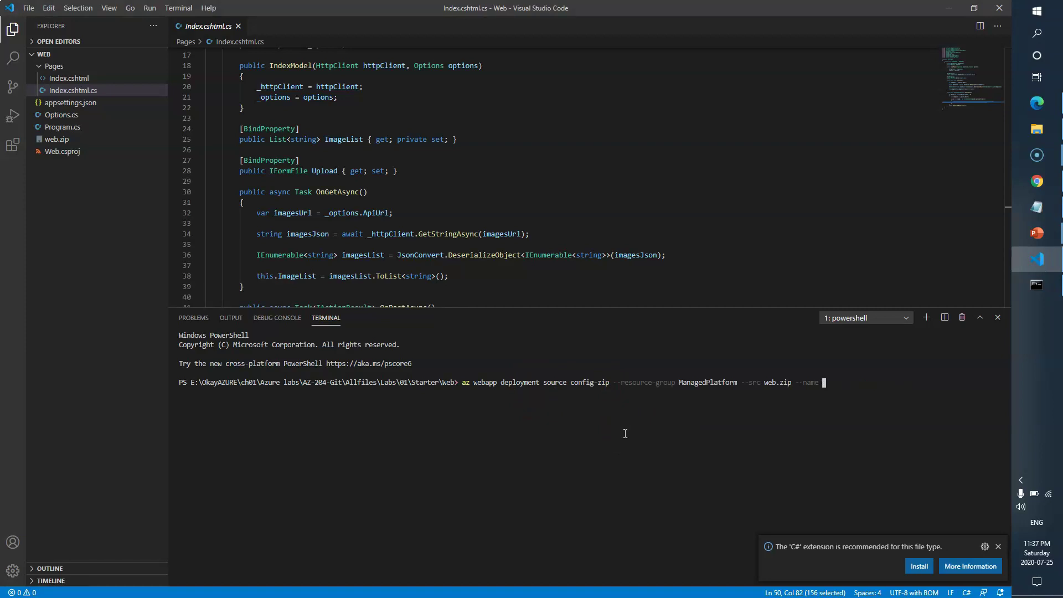
- Copy the app name imgwebokayazure from the Command Prompt output, add it as the --name value, run the deployment and dismiss the C# extension suggestion
click(1040, 284)
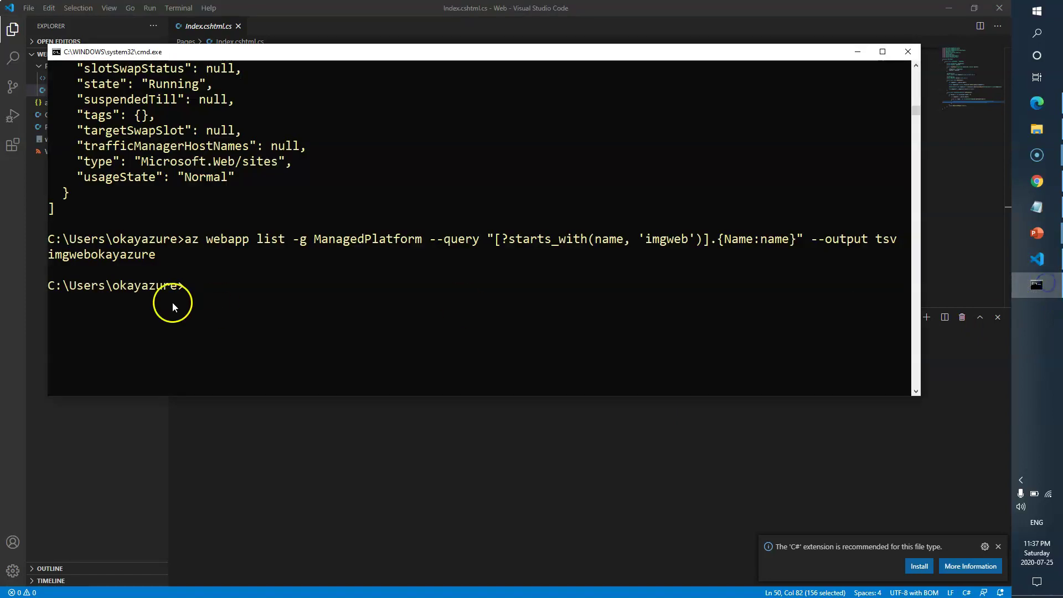
double_click(94, 255)
right_click(108, 256)
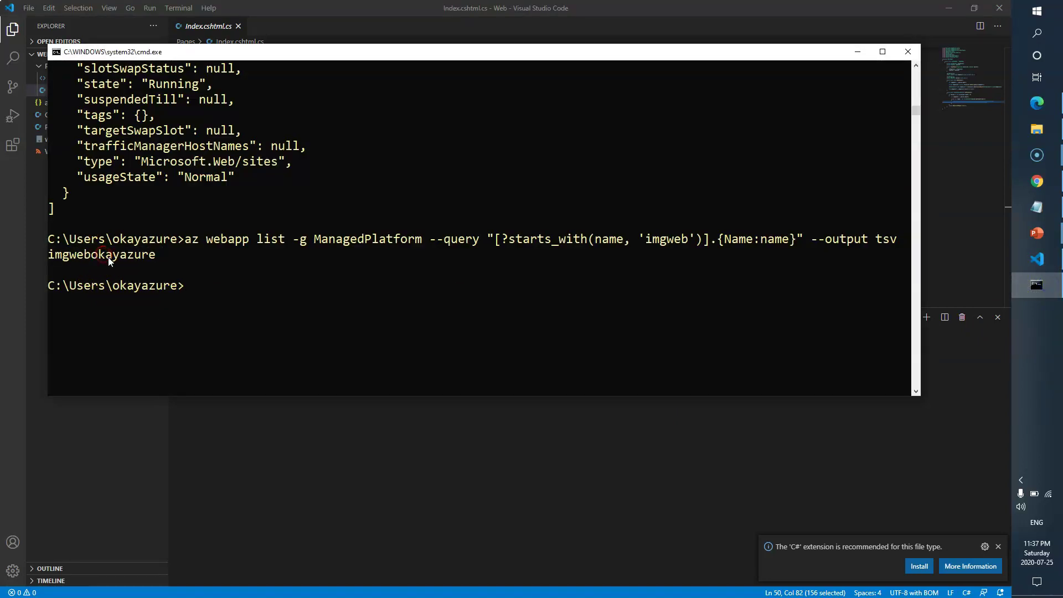
key(alt+Tab)
right_click(807, 397)
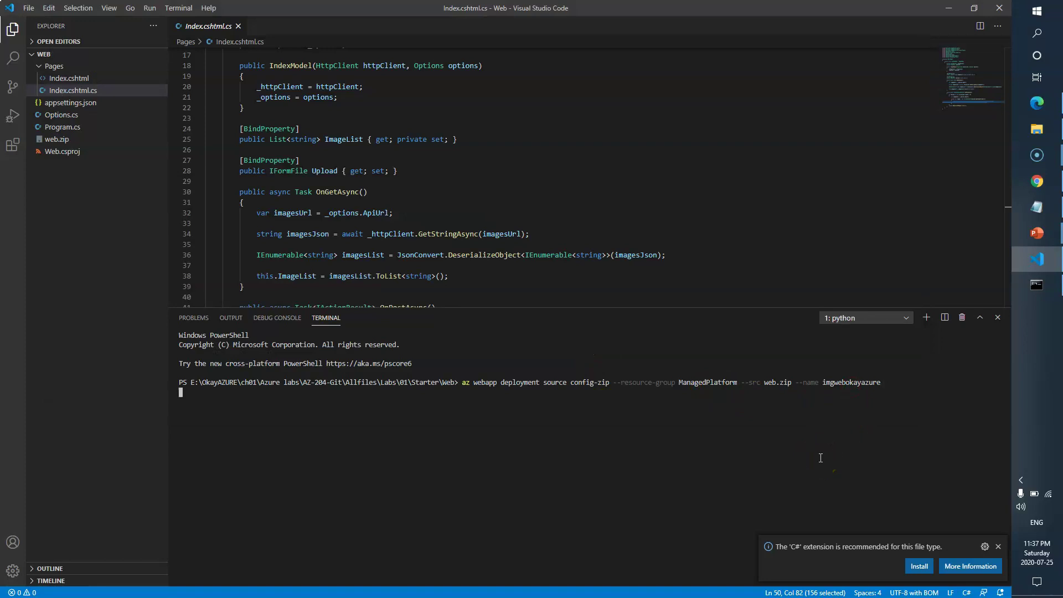
click(997, 546)
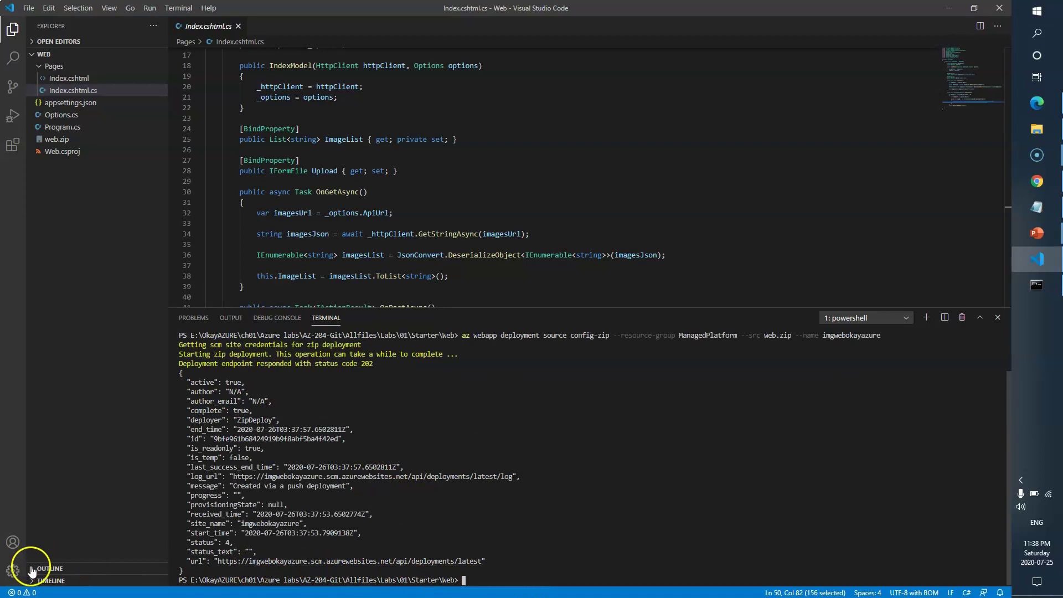
- Read the lab's post-deployment instructions on opening the imgweb web app from the ManagedPlatform resource group and browsing the site
click(1036, 182)
scroll(318, 430, down, 3)
drag(344, 372, 534, 372)
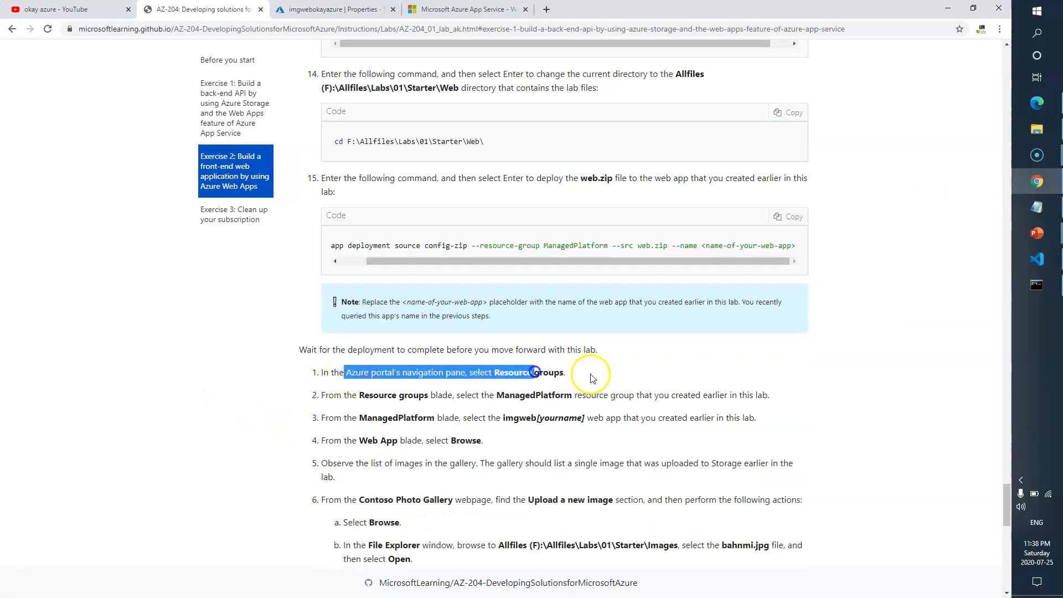
scroll(642, 375, down, 2)
drag(500, 261, 591, 269)
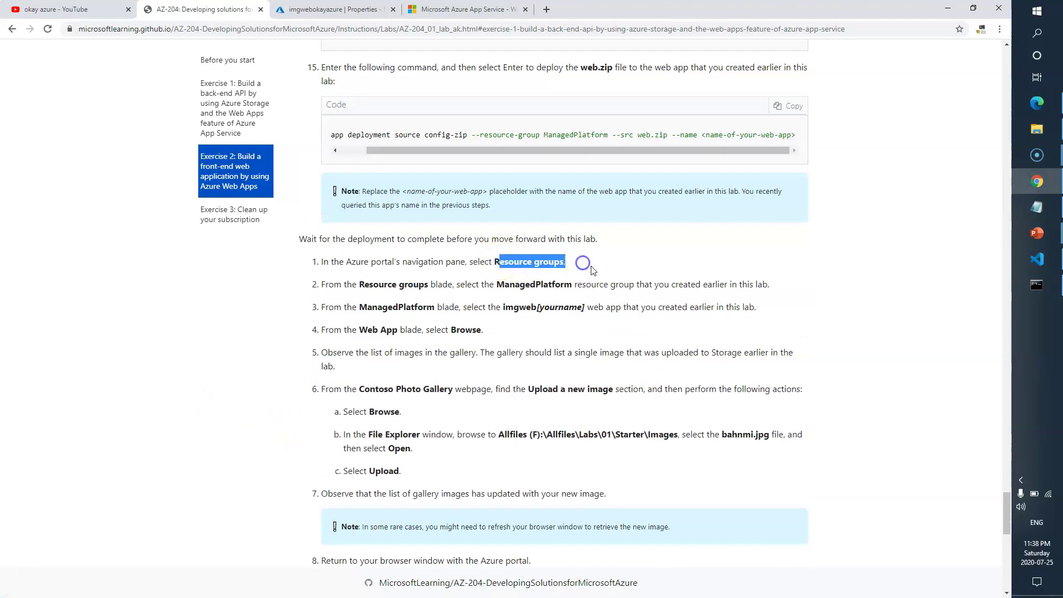
drag(504, 285, 561, 284)
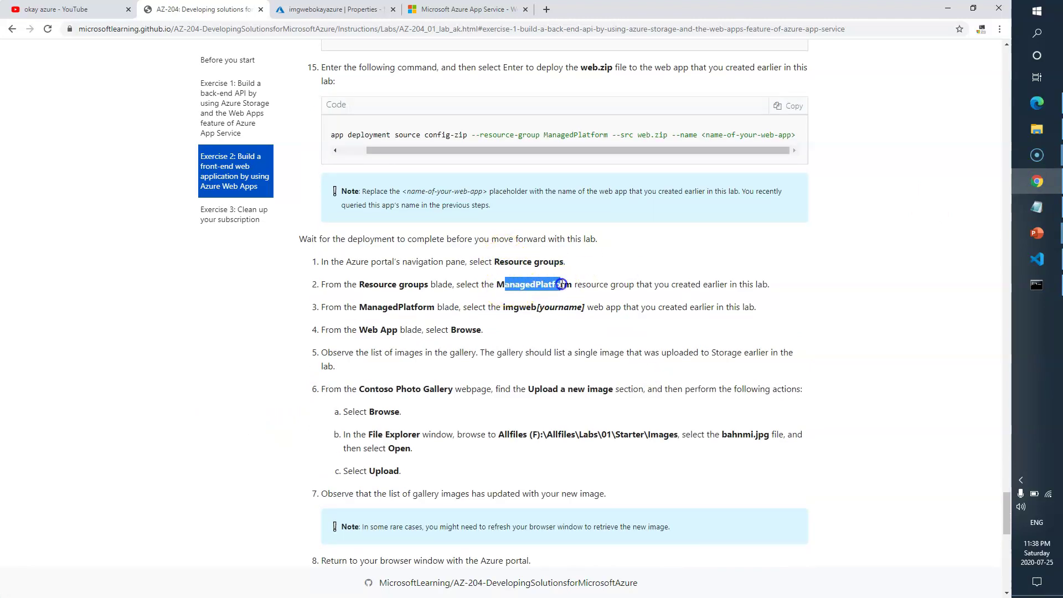
click(523, 307)
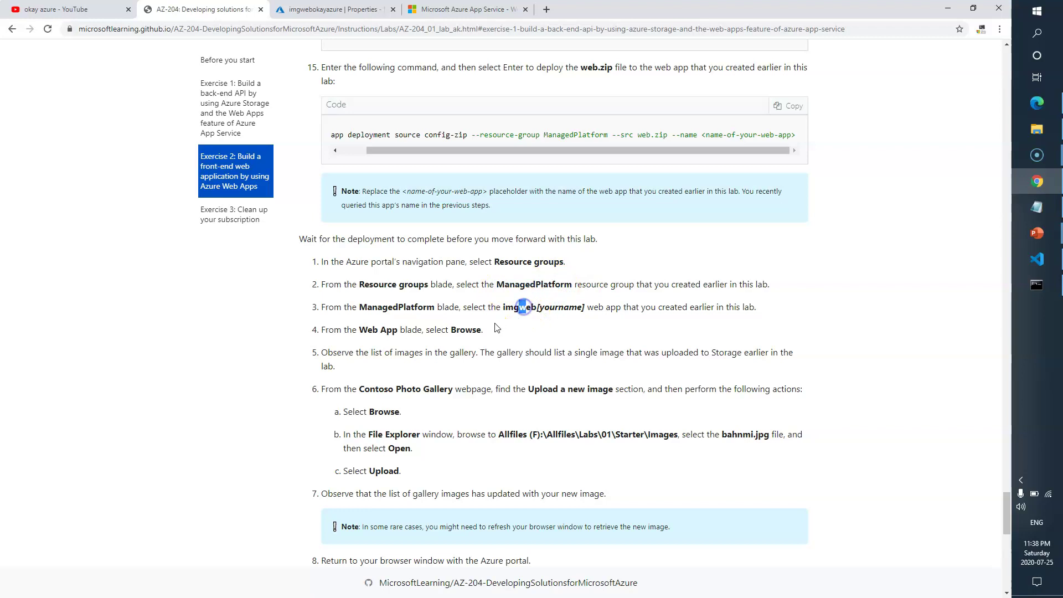
drag(459, 330, 481, 329)
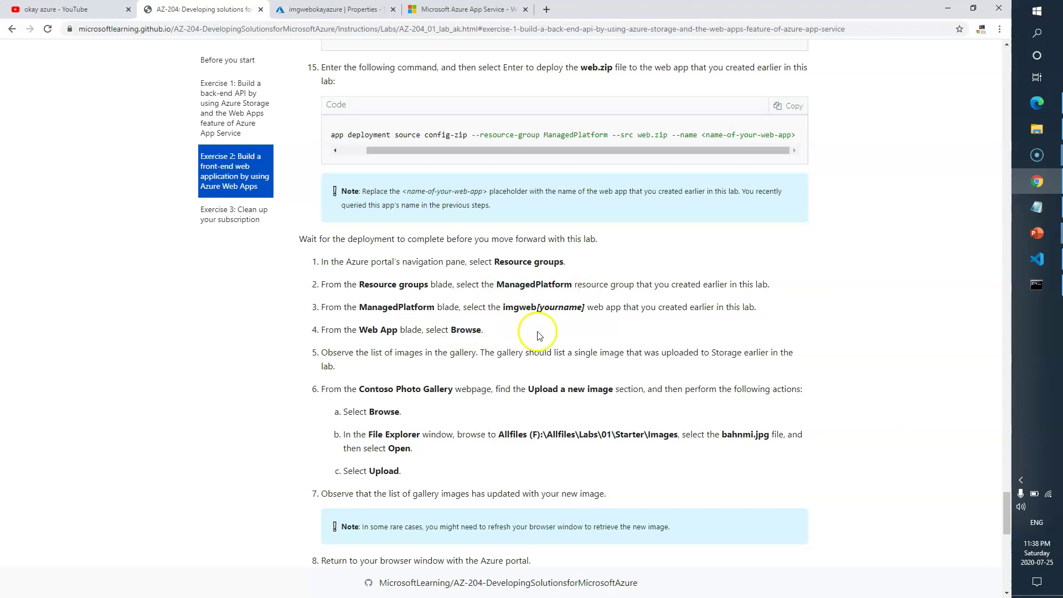
scroll(537, 335, down, 1)
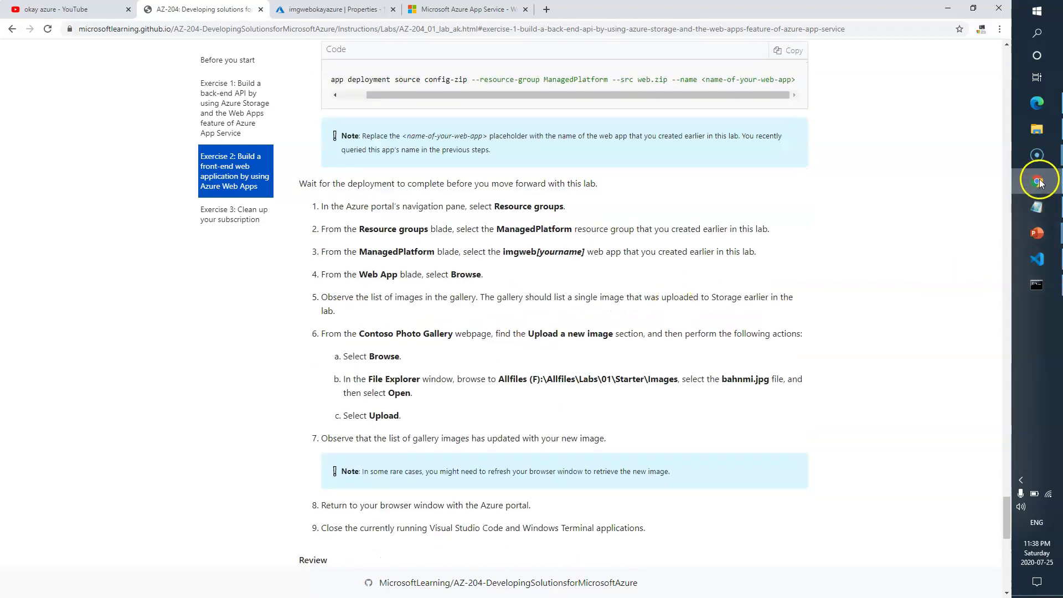
- Open the imgwebokayazure app from the ManagedPlatform resource group in the Azure portal and browse to its site
click(310, 9)
click(991, 91)
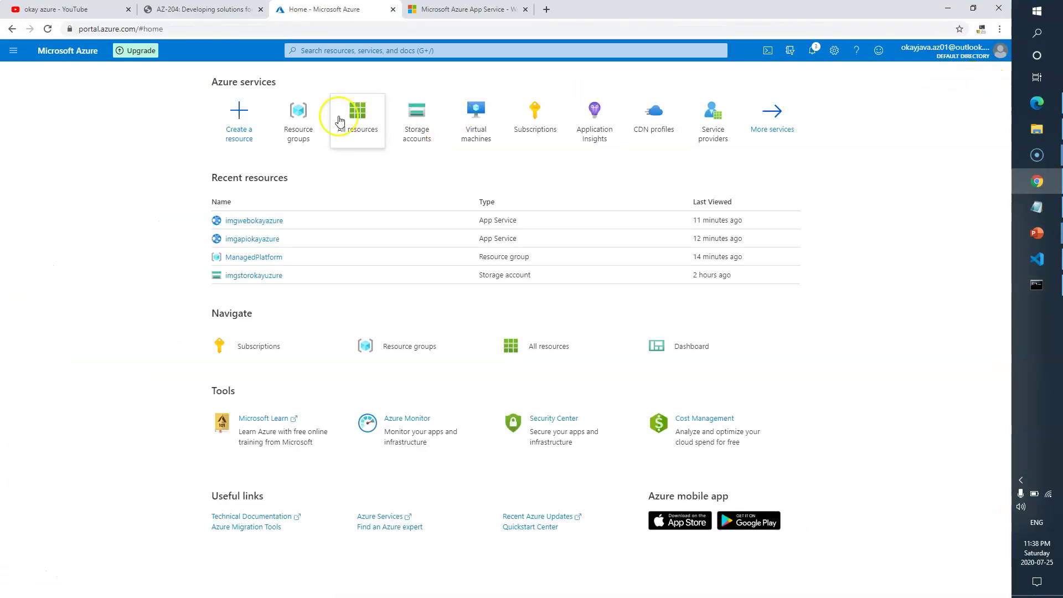
click(296, 111)
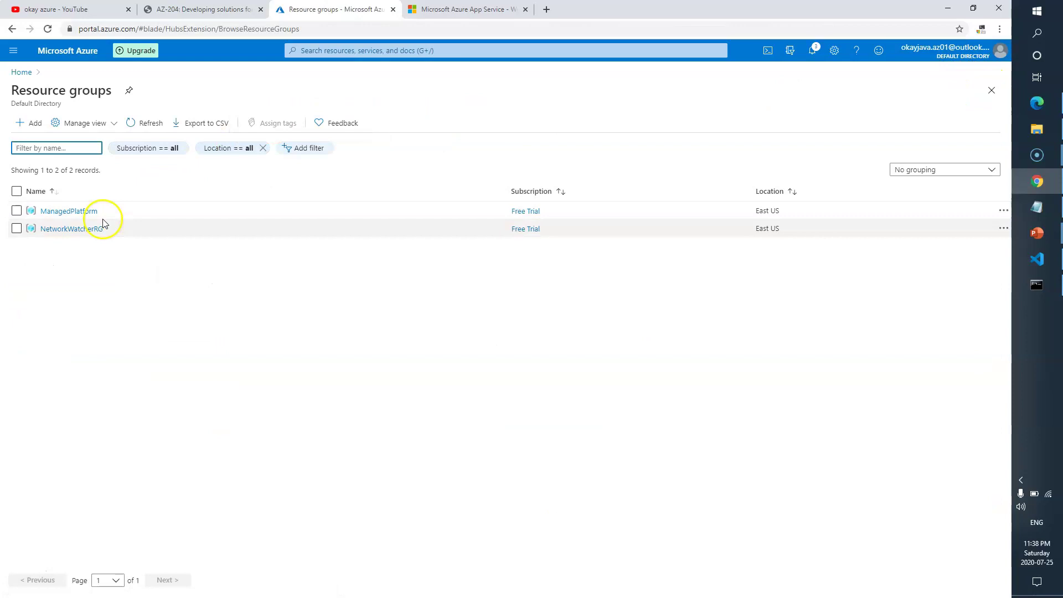
click(68, 211)
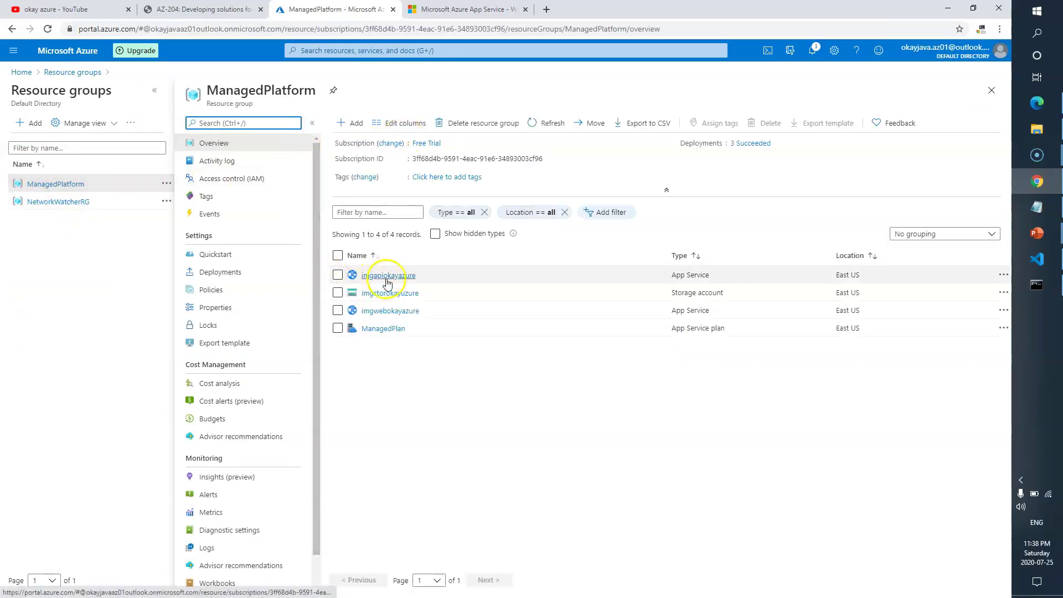
click(378, 311)
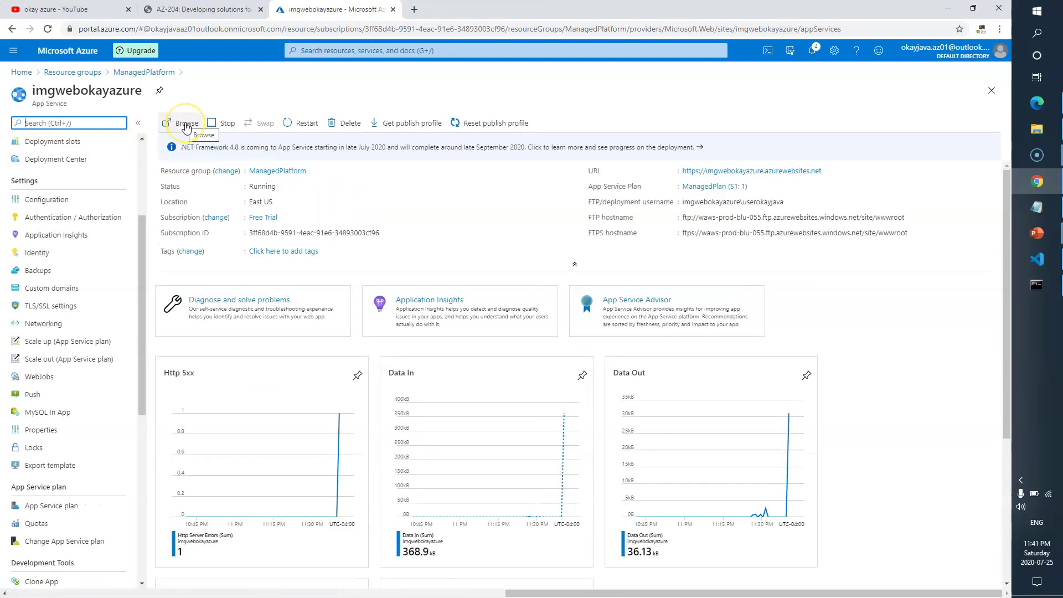
click(185, 123)
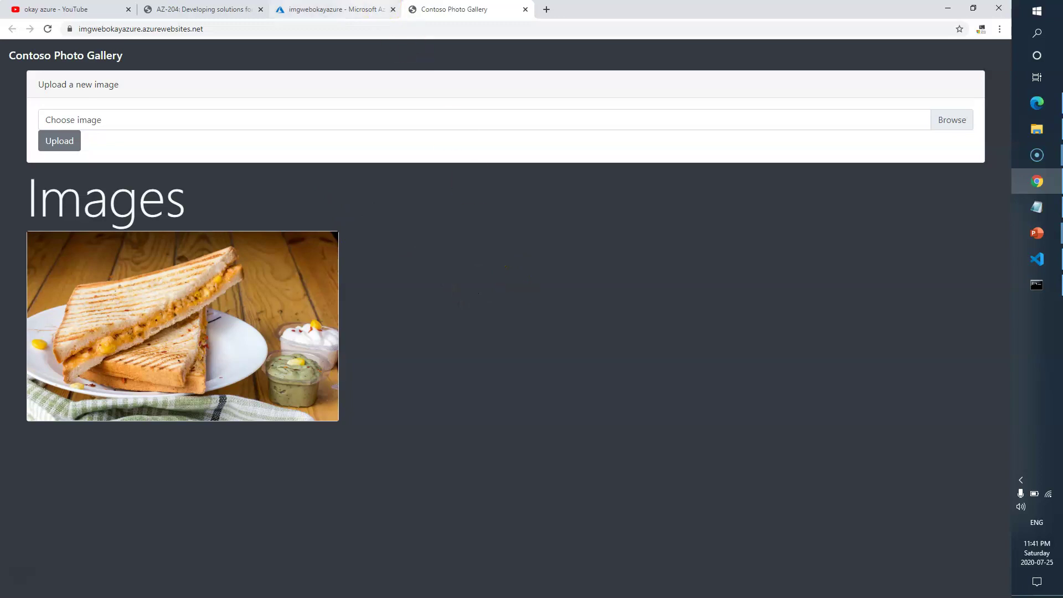
- Check lab step 6 for the folder and file name of the image to upload to the Contoso Photo Gallery
click(307, 6)
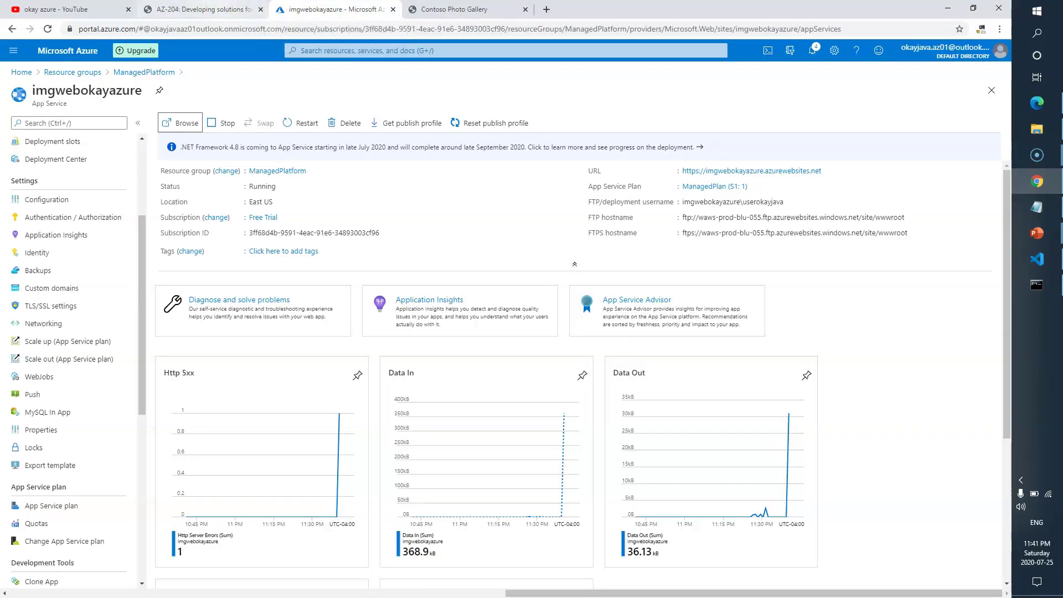
click(221, 8)
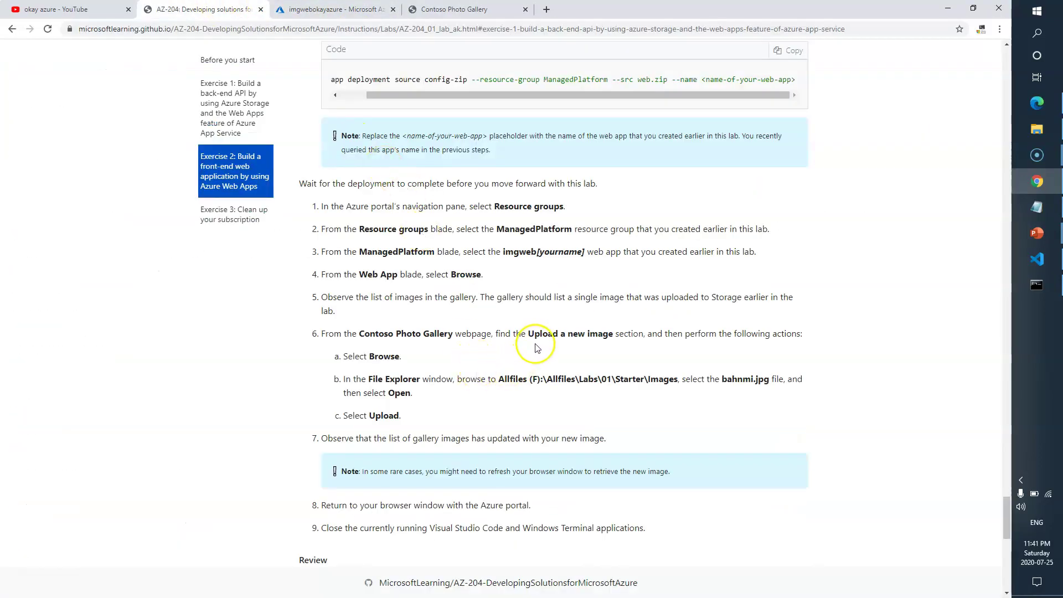
key(ctrl+4)
click(188, 5)
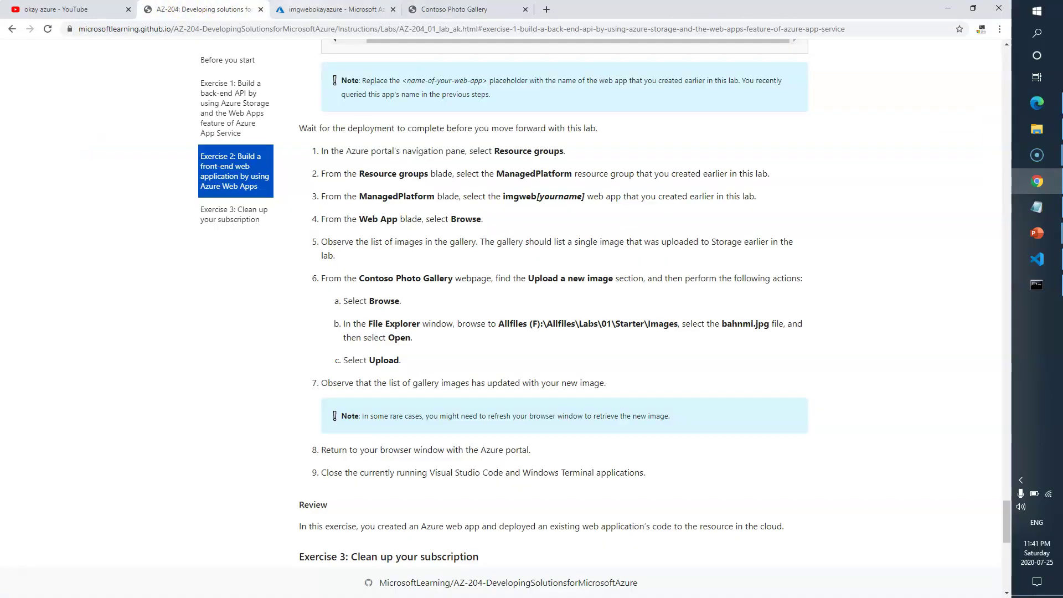
drag(620, 323, 740, 322)
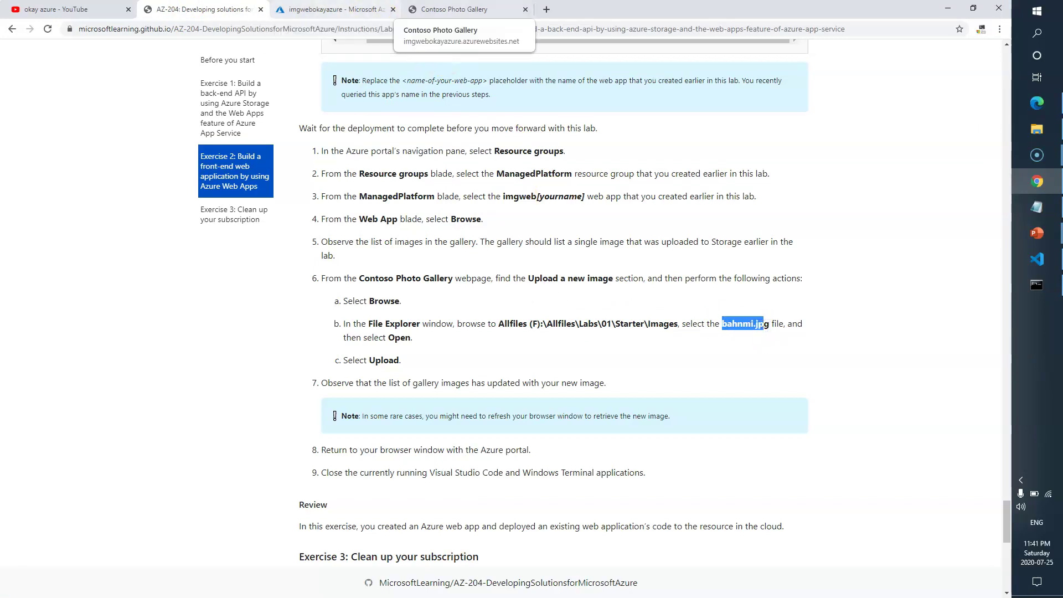
- Locate the bahnmi image in the Starter\Images folder in File Explorer and show the folder's full path
click(448, 9)
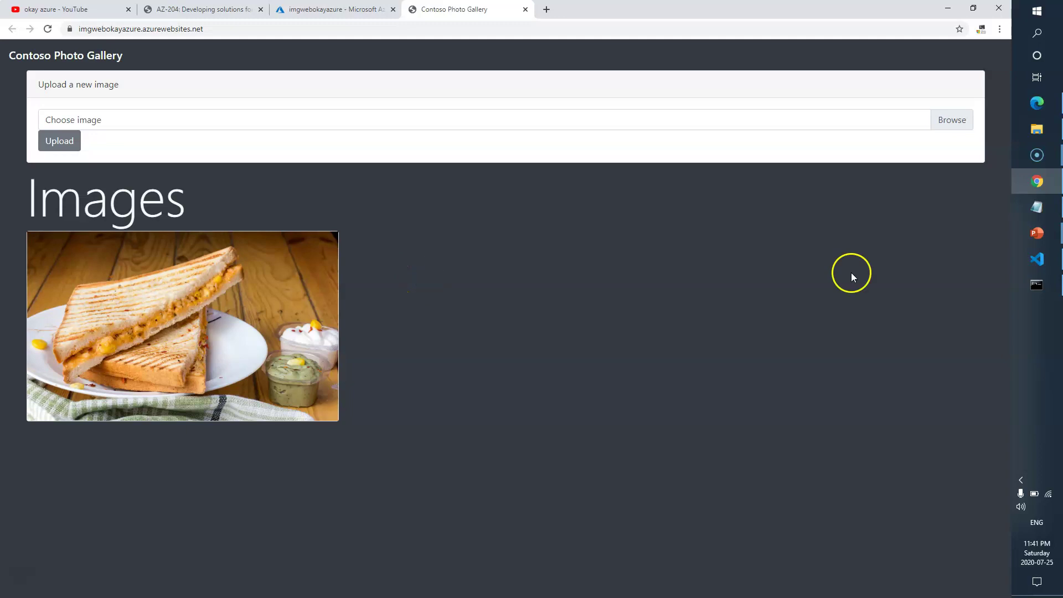
click(1039, 128)
key(alt+Up)
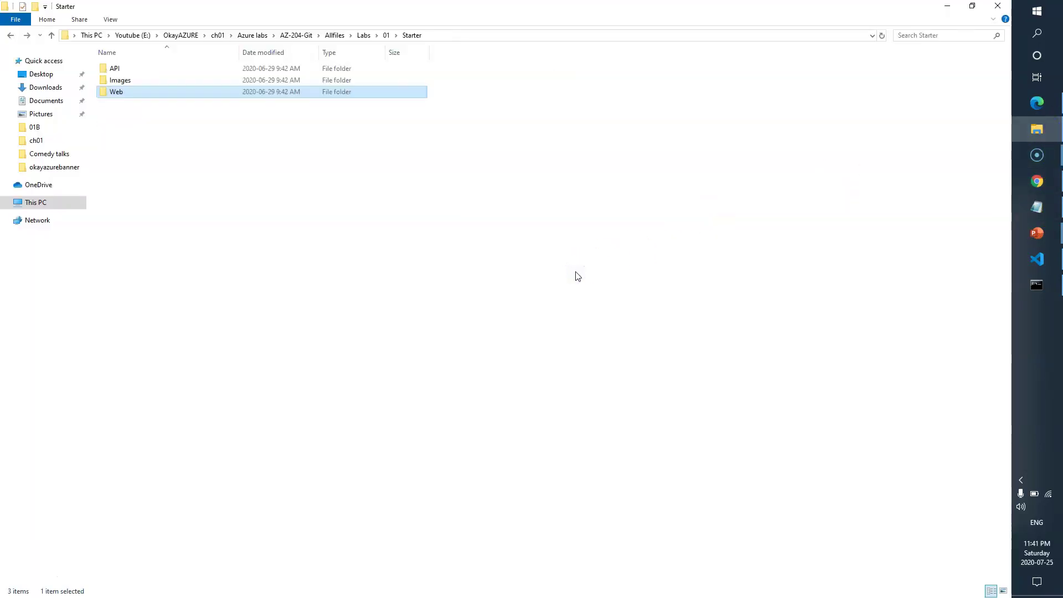
key(Up)
key(Return)
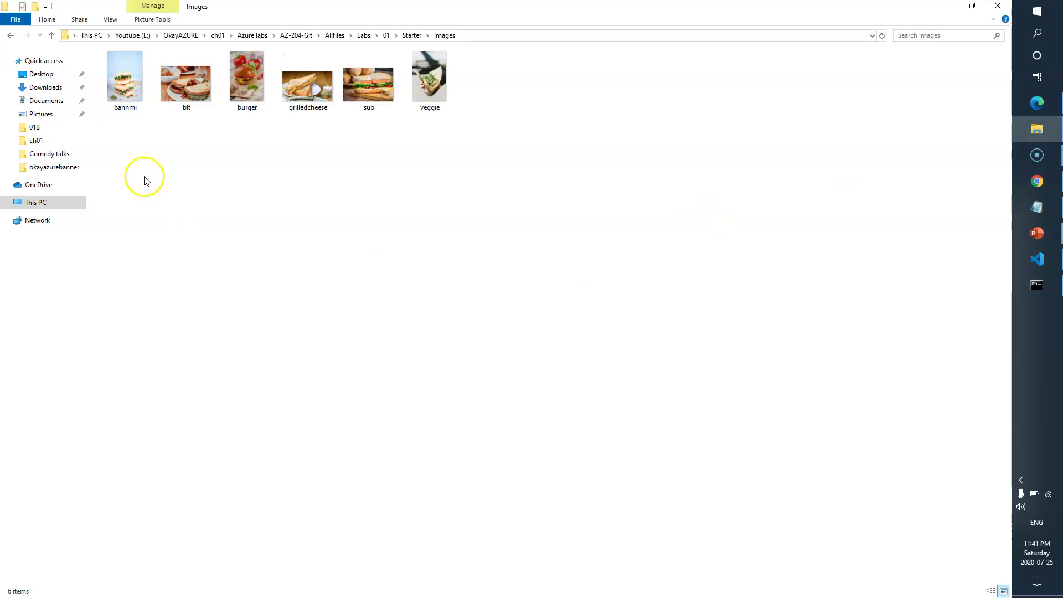
click(132, 103)
click(523, 38)
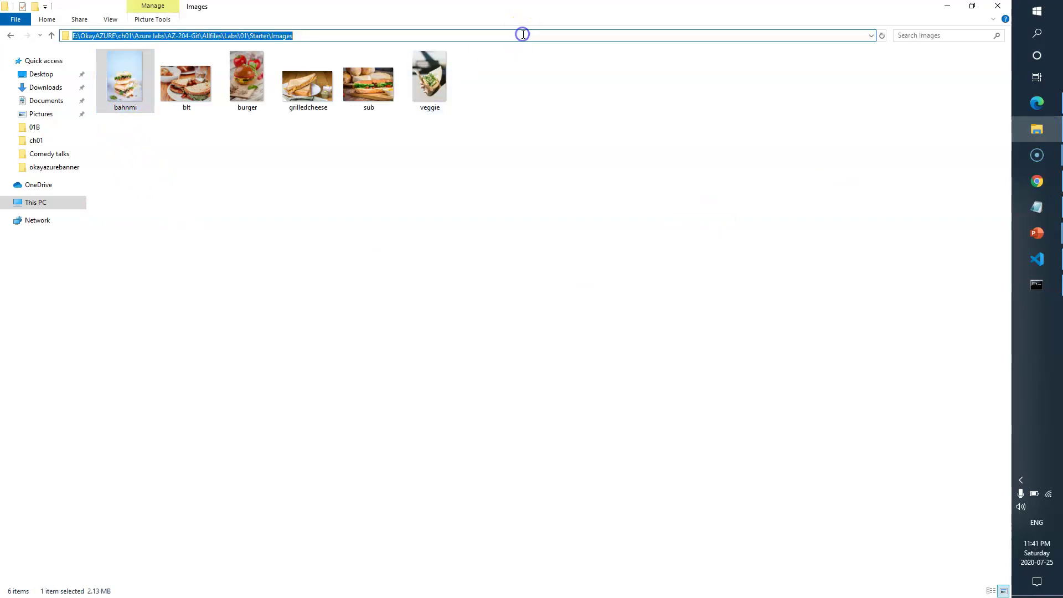
- Upload the bahnmi image to the Contoso Photo Gallery in Chrome and view the gallery images
click(1035, 181)
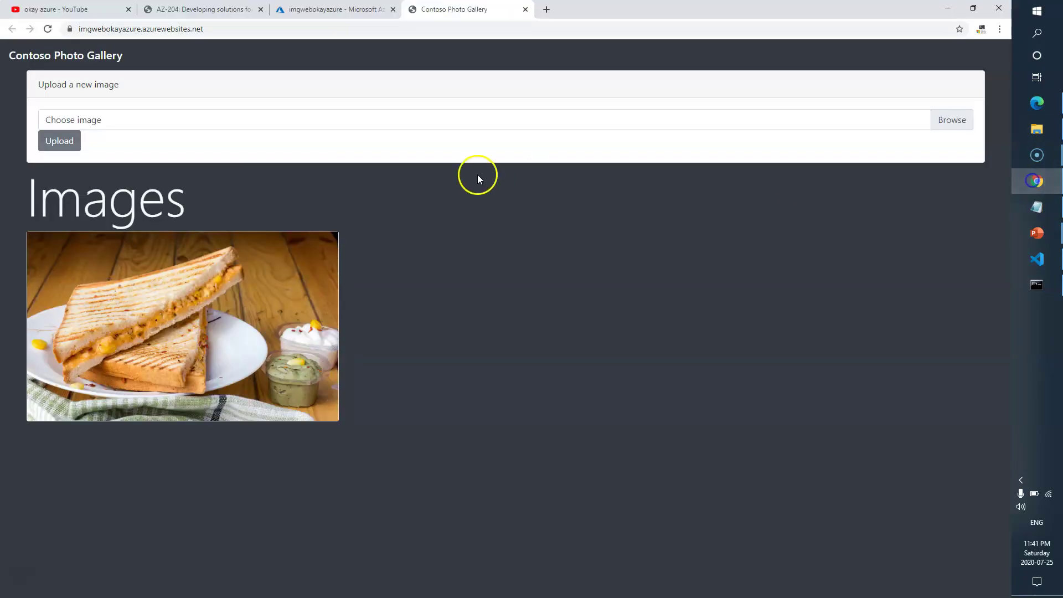
click(921, 121)
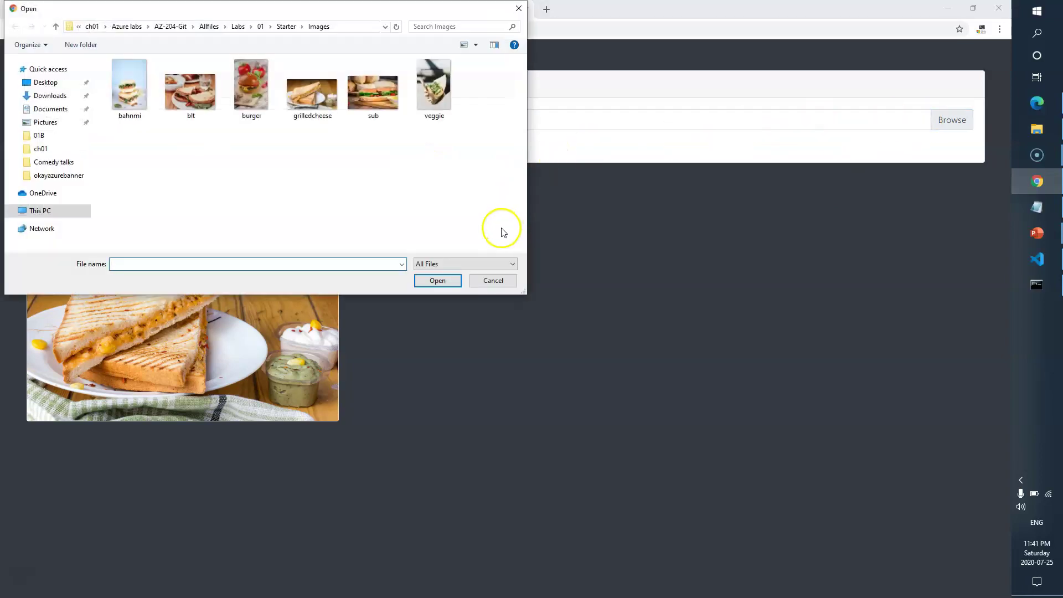
click(137, 107)
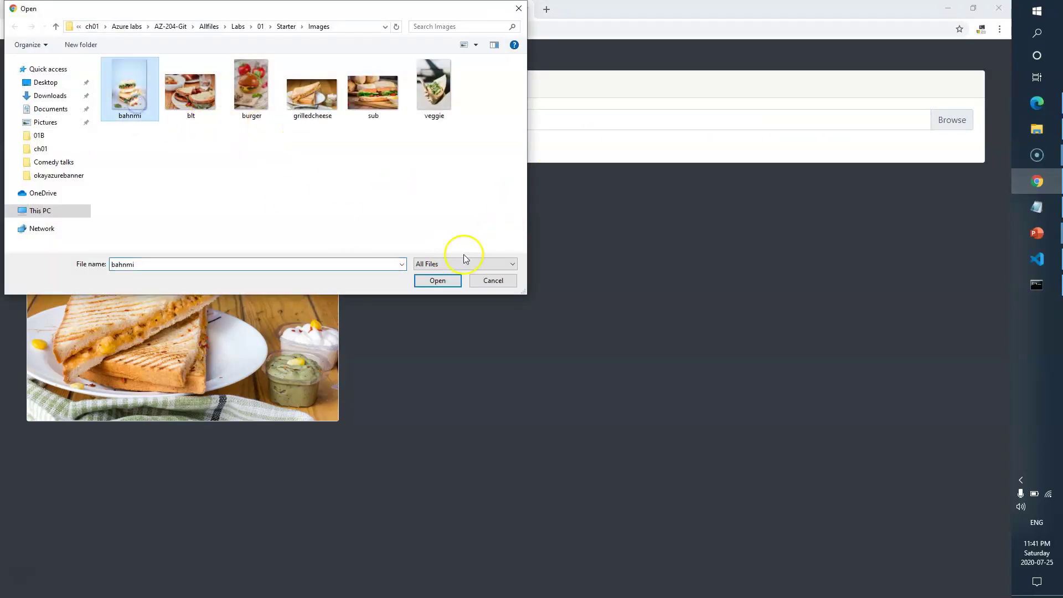
click(437, 280)
click(60, 145)
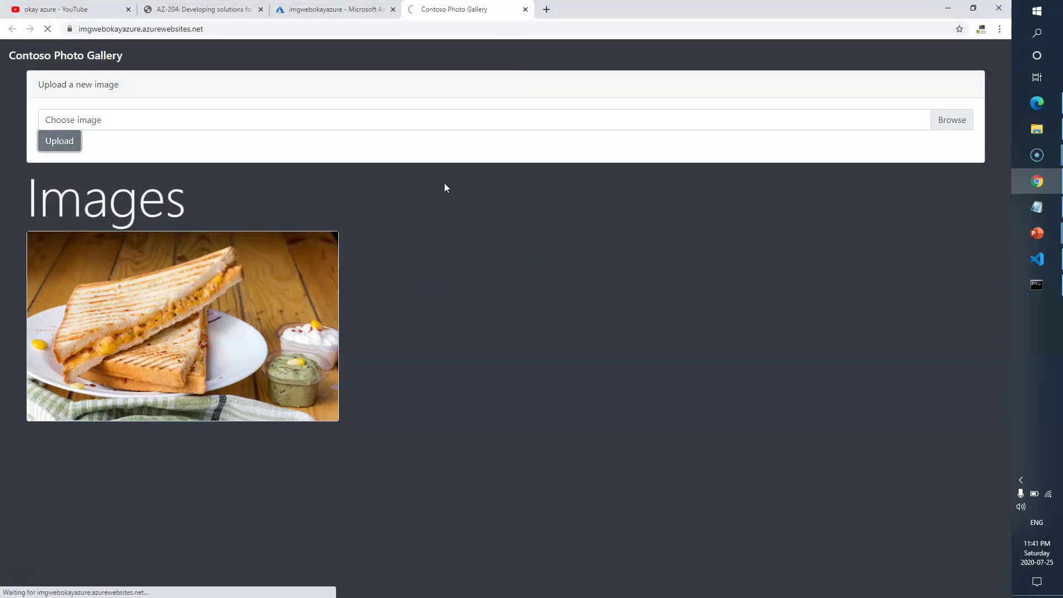
scroll(302, 315, down, 2)
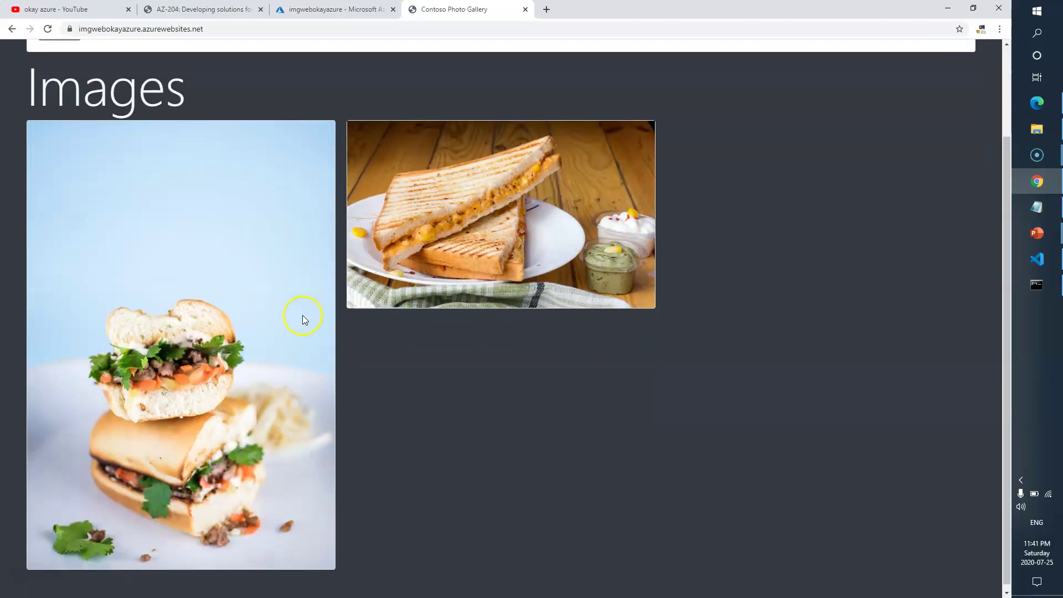
- Return to the AZ-204 lab instructions and read steps 7 to 9 at the end of Exercise 2
scroll(312, 310, up, 2)
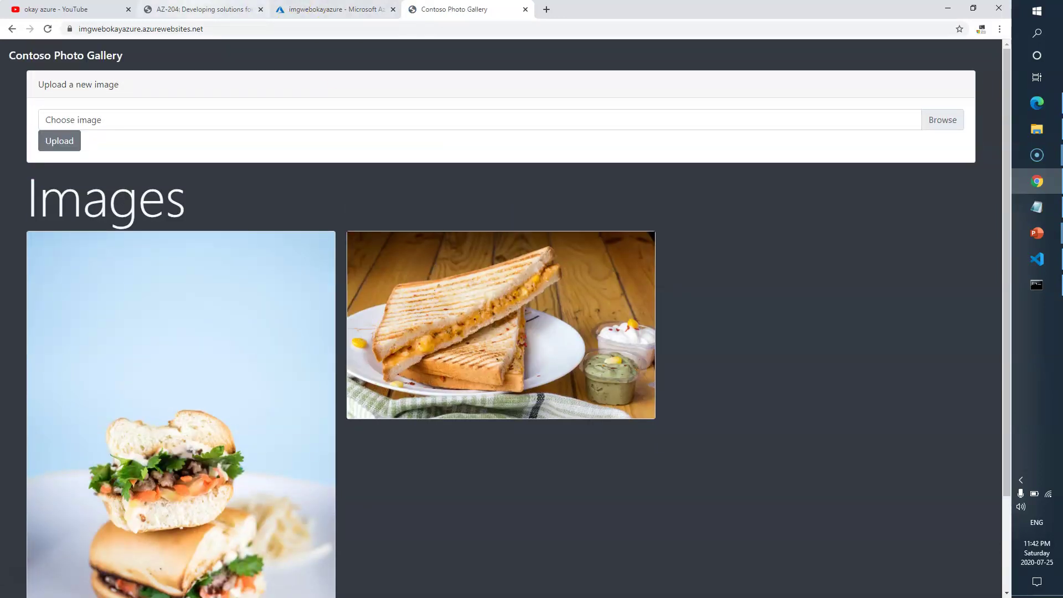
click(204, 9)
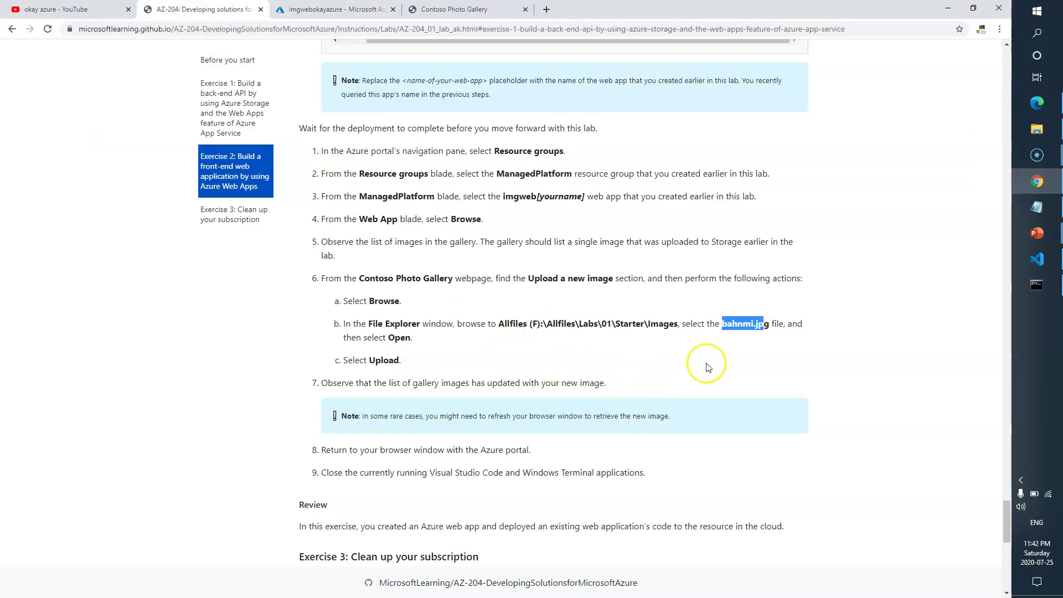
drag(335, 383, 403, 383)
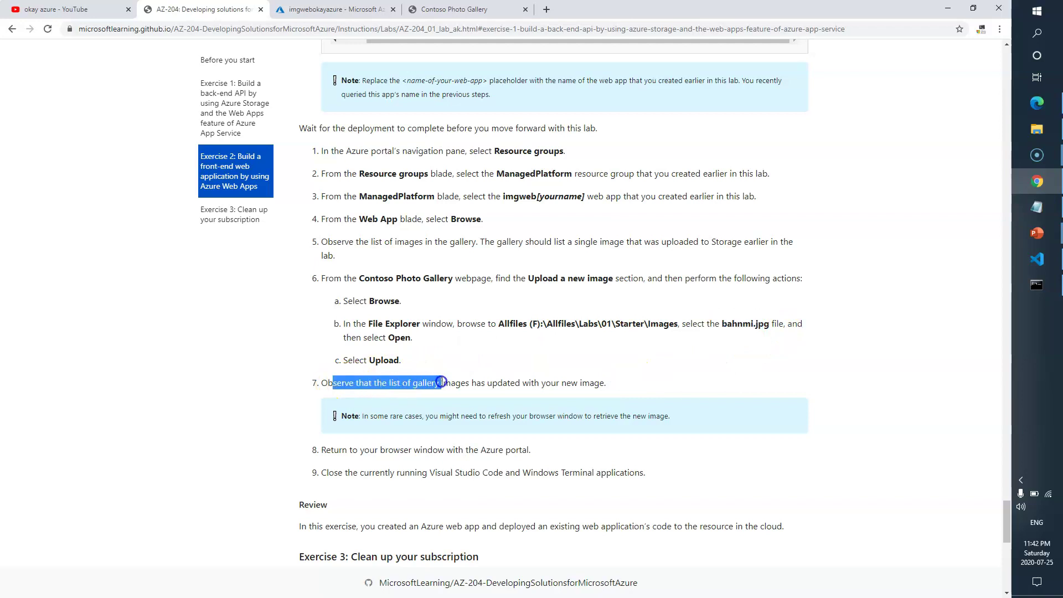
drag(465, 382, 595, 383)
click(645, 381)
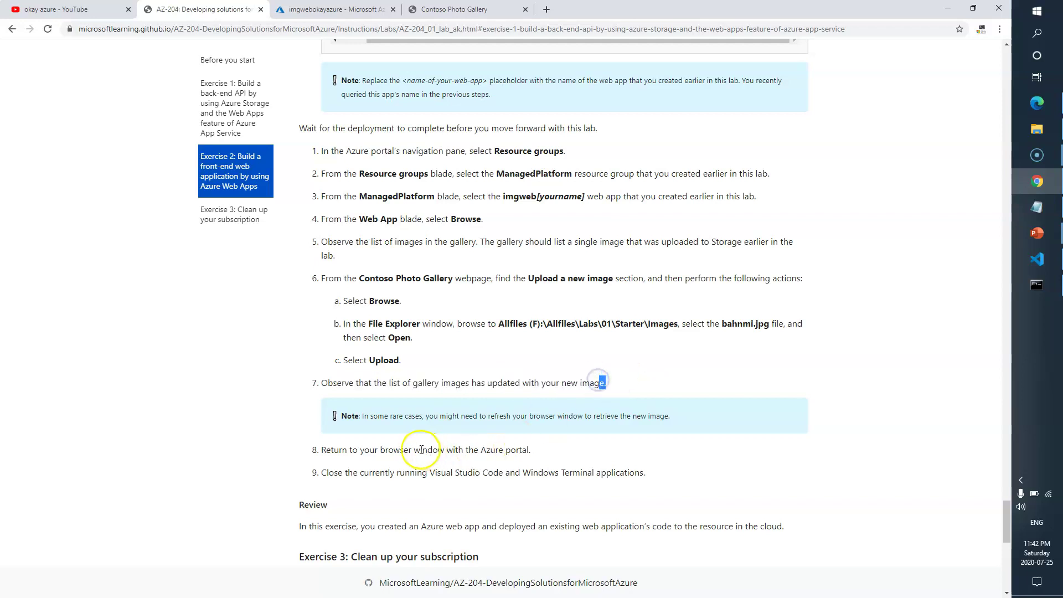
drag(358, 449, 458, 451)
click(543, 456)
drag(387, 472, 638, 474)
click(702, 475)
- Look back over the web.zip deployment instructions and locate the Exercise 3: Clean up your subscription section of the lab
scroll(506, 349, up, 4)
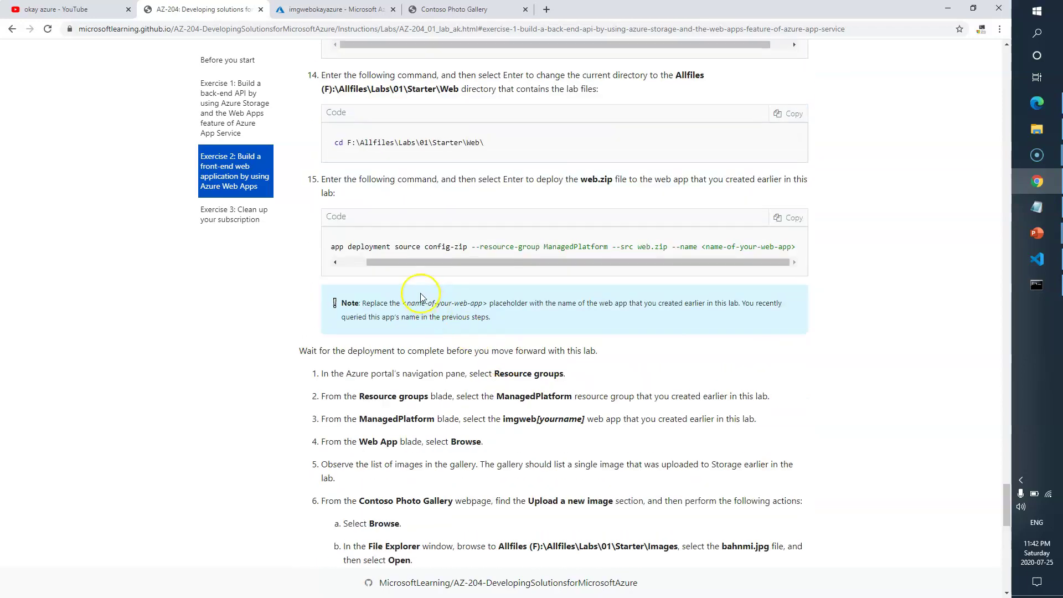
scroll(421, 298, up, 8)
scroll(421, 298, down, 17)
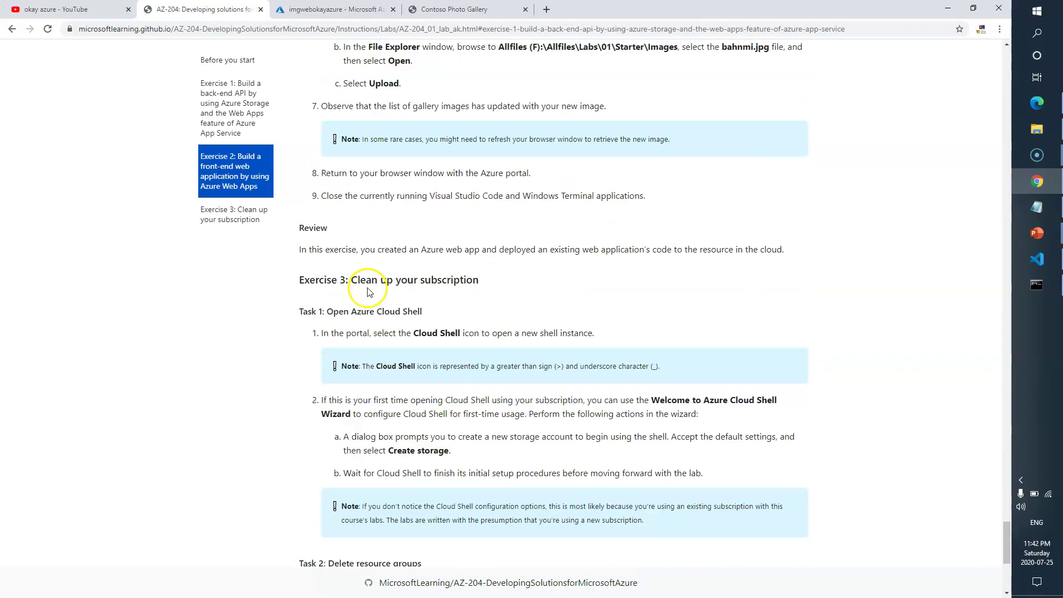
drag(500, 288, 299, 280)
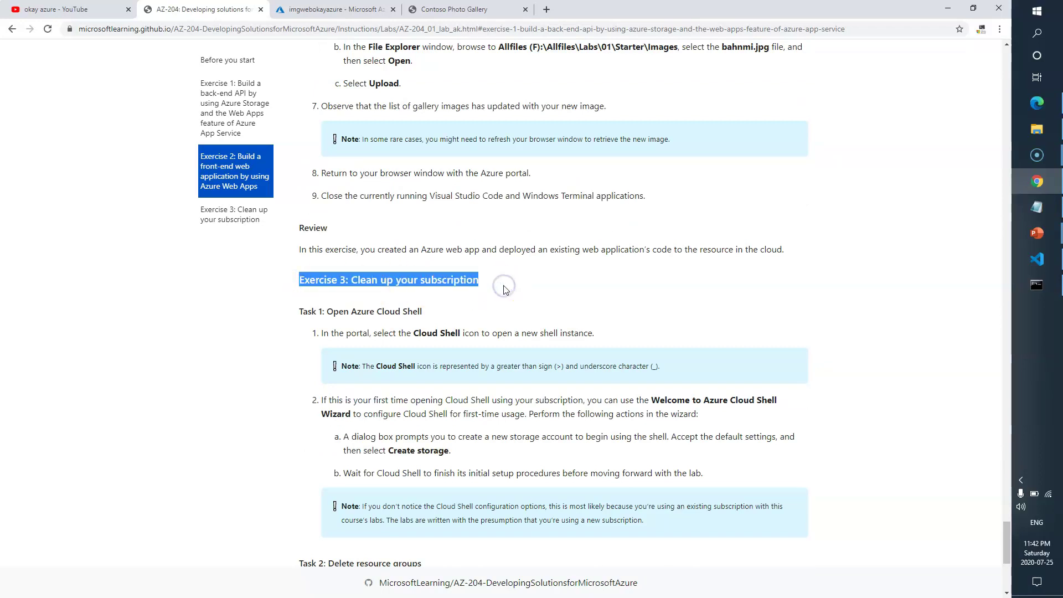